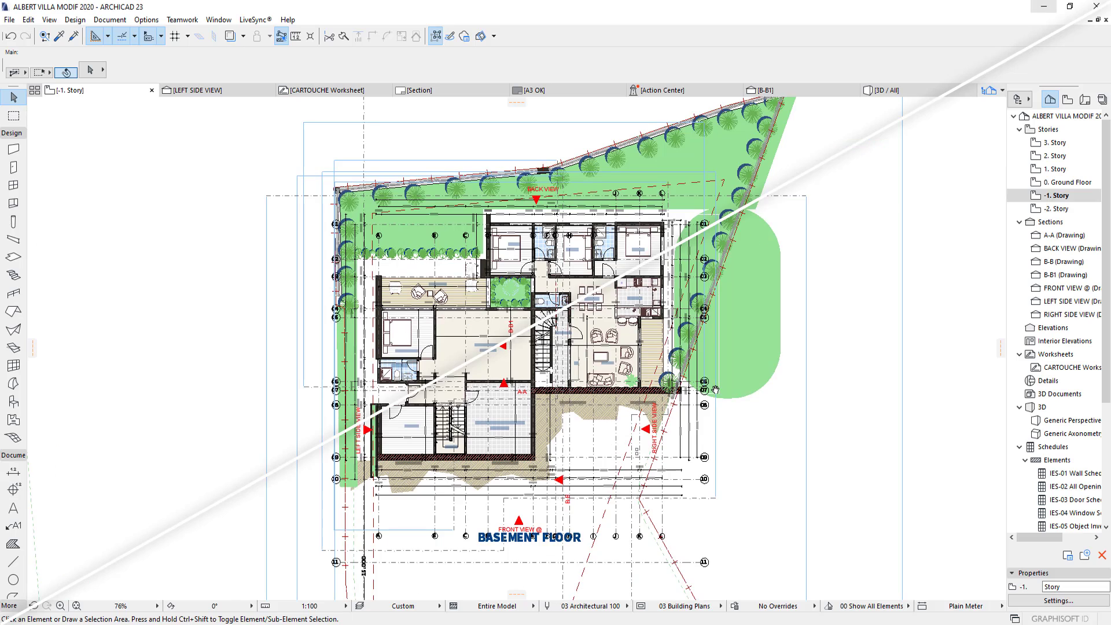
middle_click_drag(715, 390, 710, 423)
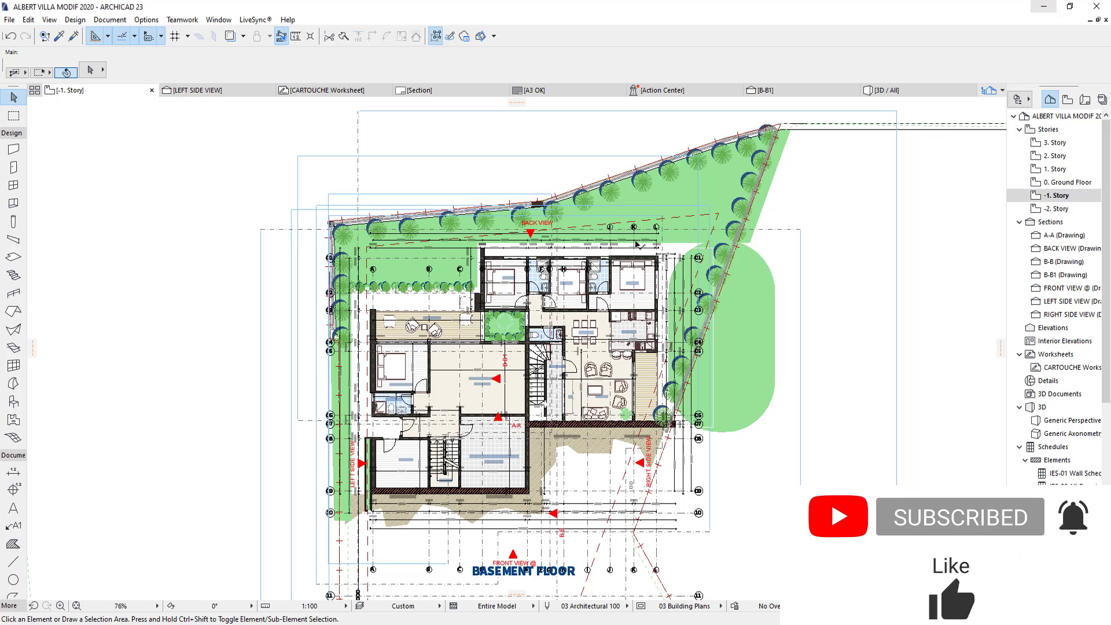
Go up from the basement story and examine the ground floor and first floor plans
key("ctrl+Up")
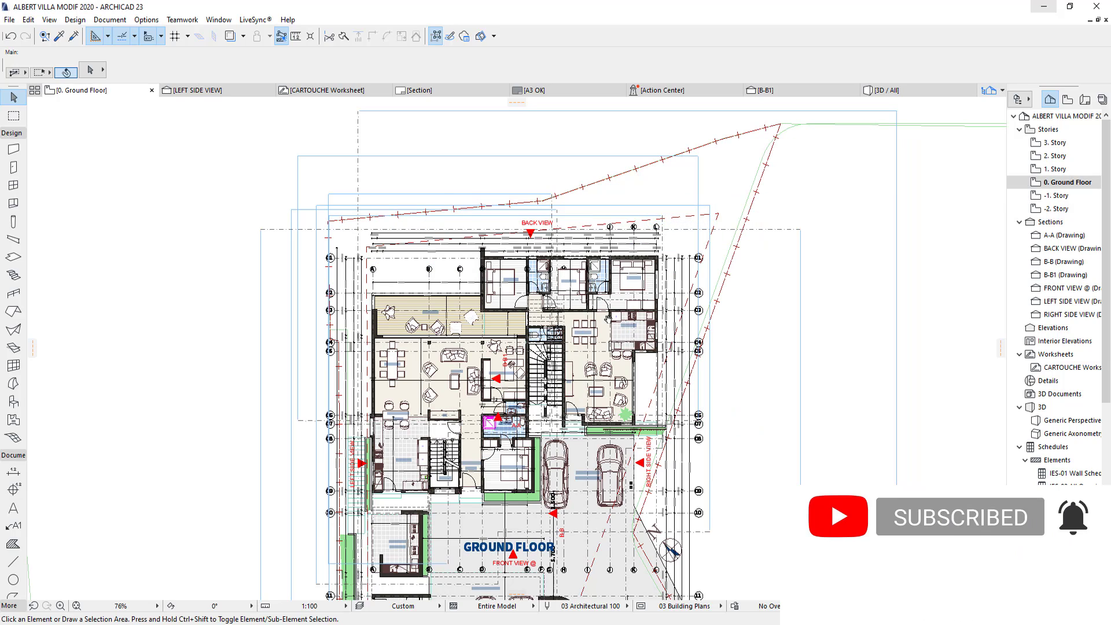
middle_click_drag(418, 204, 416, 127)
middle_click_drag(709, 532, 709, 506)
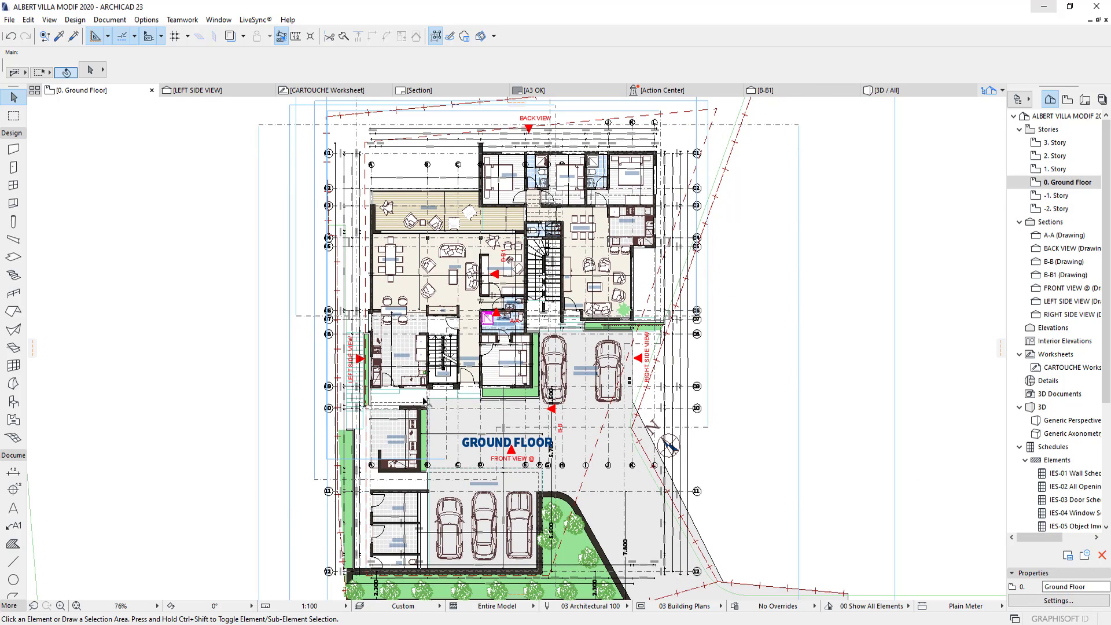
scroll(503, 463, "up", 10)
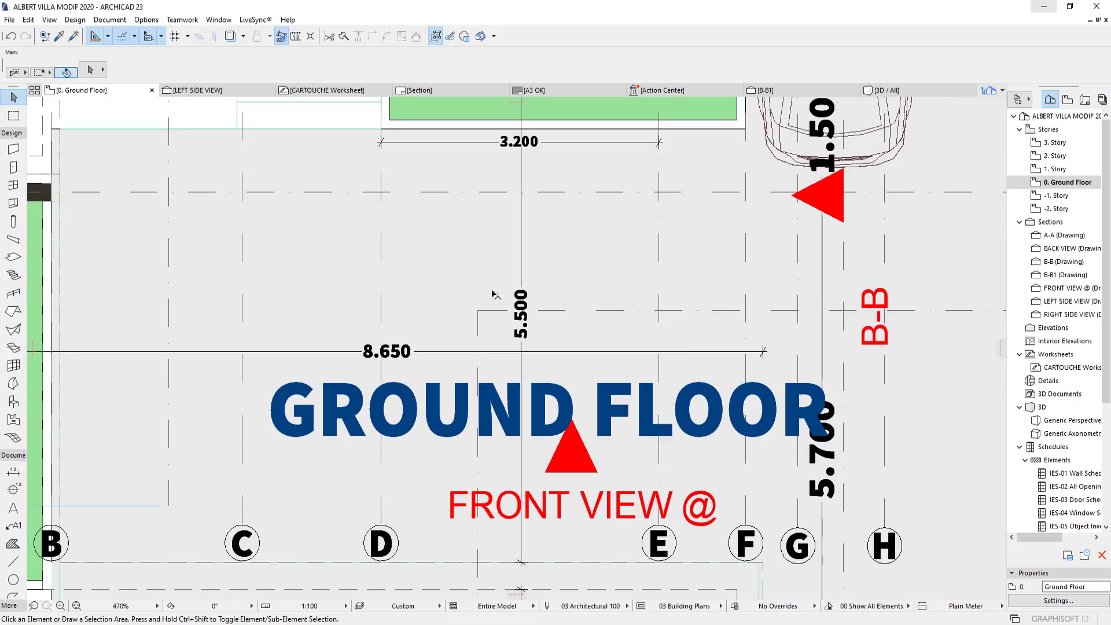
scroll(509, 331, "down", 10)
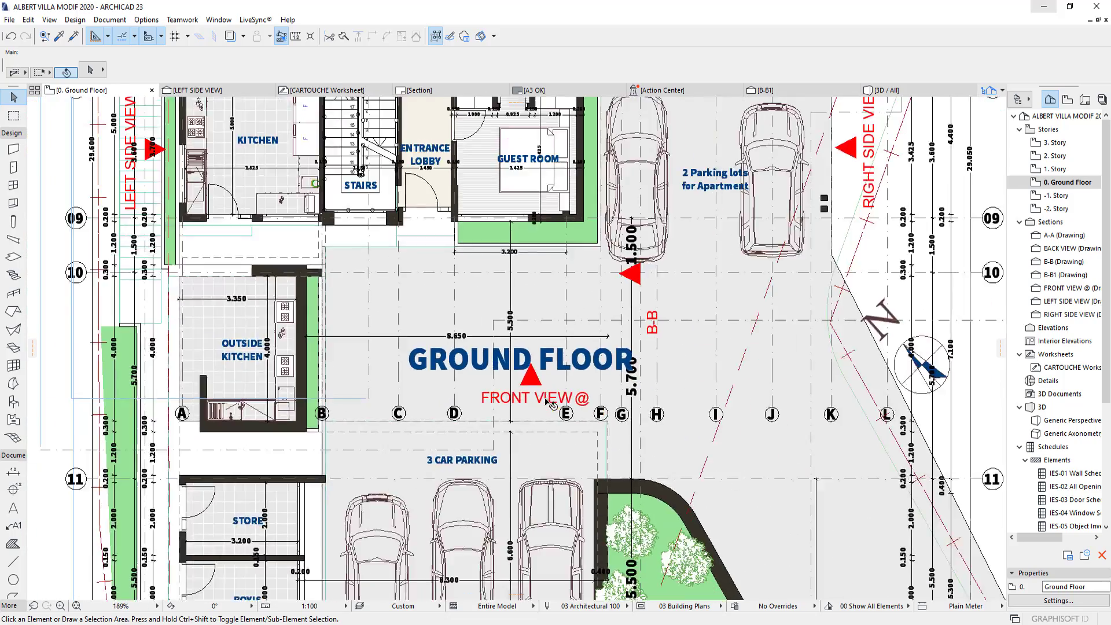
middle_click_drag(564, 357, 565, 379)
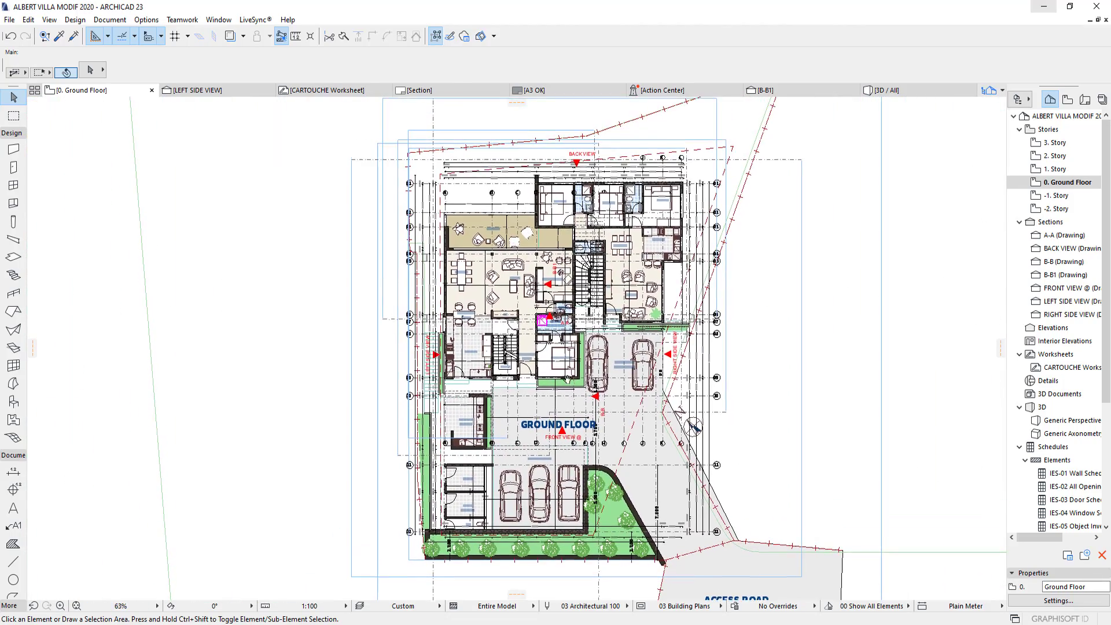
key("ctrl+Up")
scroll(574, 455, "up", 5)
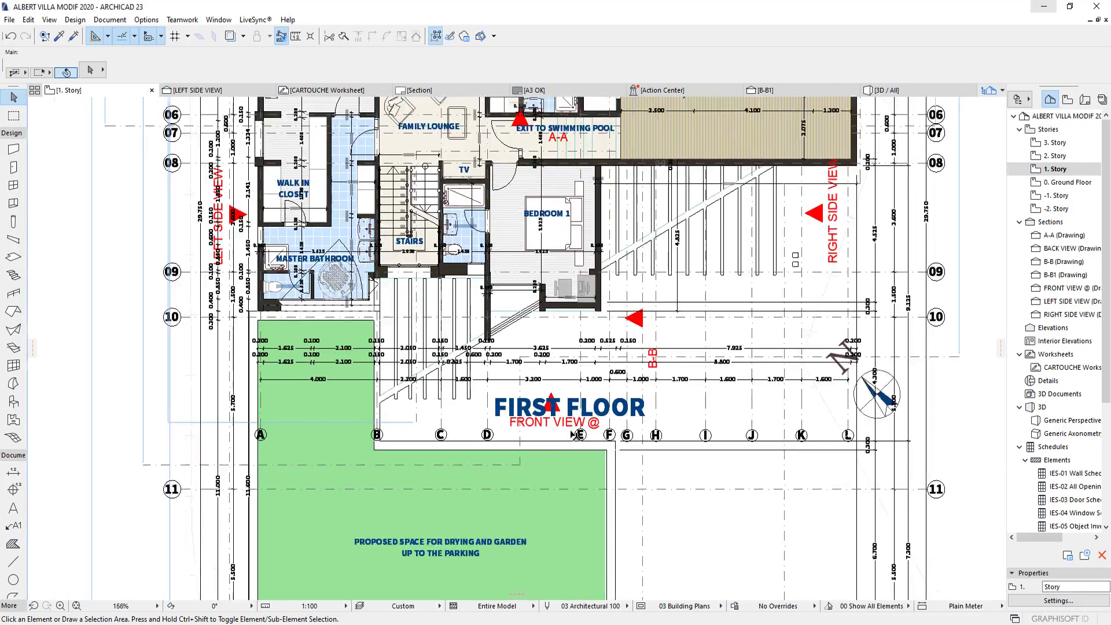
scroll(554, 463, "down", 5)
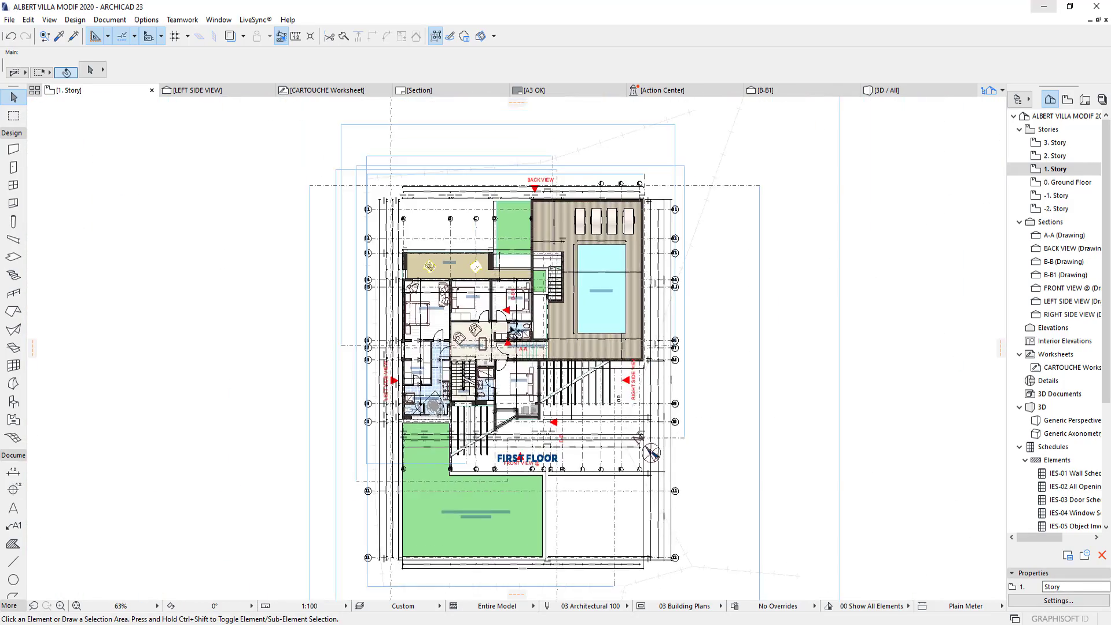
Examine the penthouse plan on story 2, and return to the ground floor plan
key("ctrl+Up")
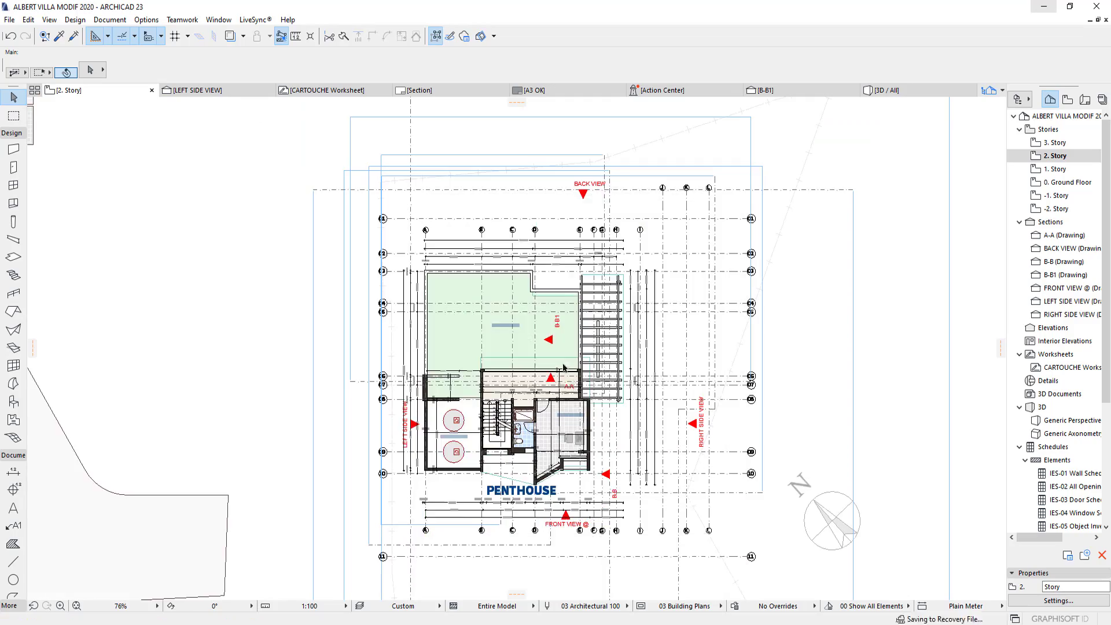
scroll(502, 501, "up", 4)
scroll(502, 501, "up", 2)
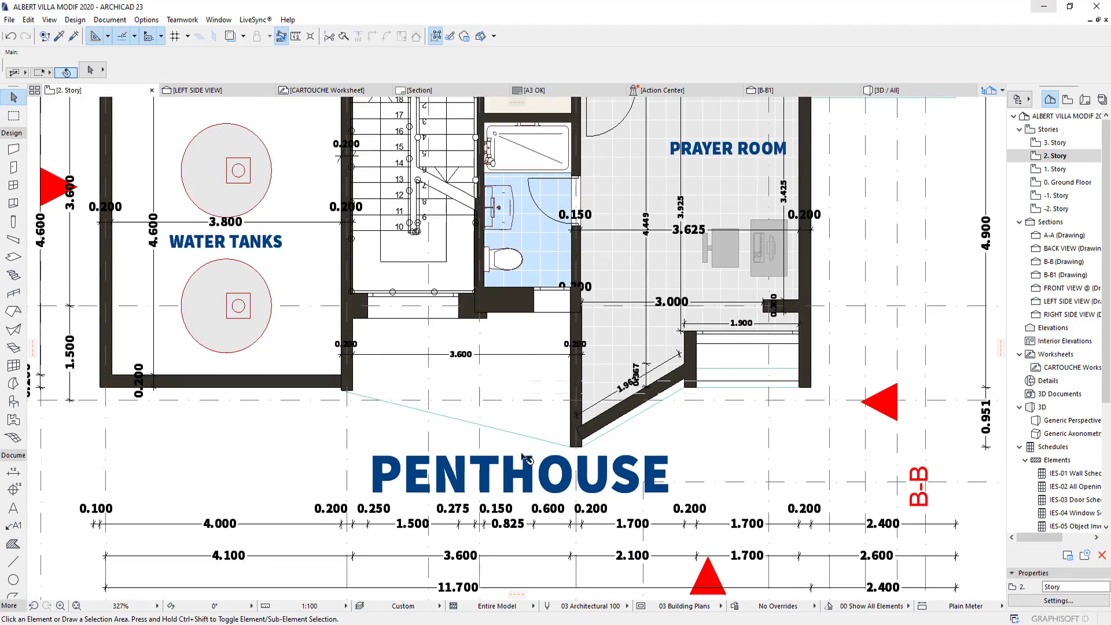
scroll(525, 457, "down", 4)
key("ctrl+Down")
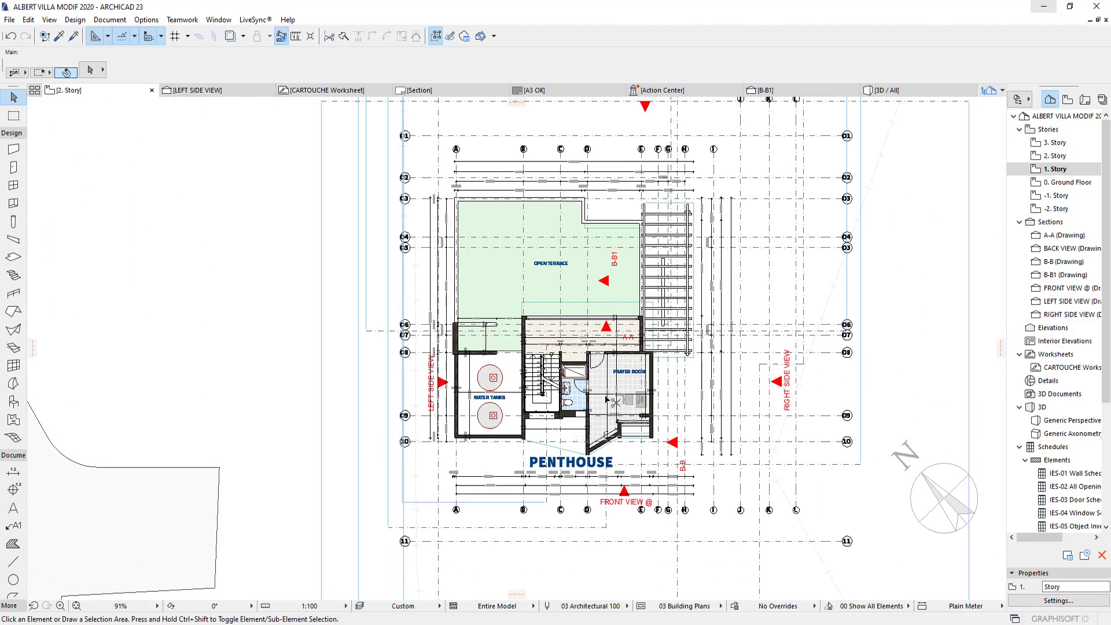
key("ctrl+Down")
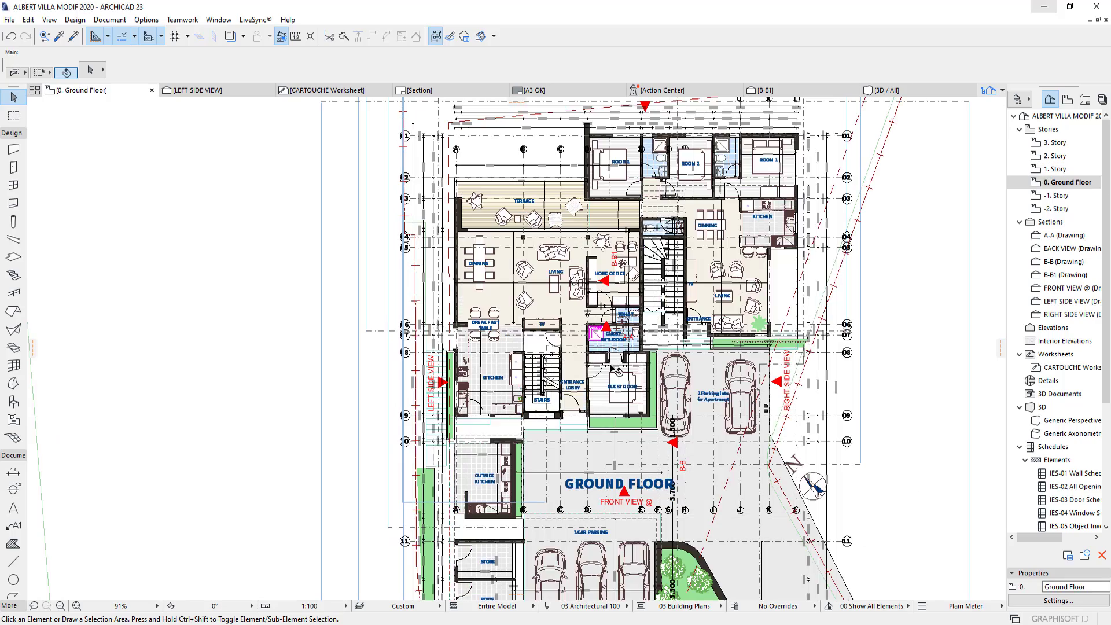
Open the 3D view and examine the villa's pool terrace, rear facade, balconies and furnished interiors
key("F3")
middle_click_drag(516, 347, 766, 435, "shift")
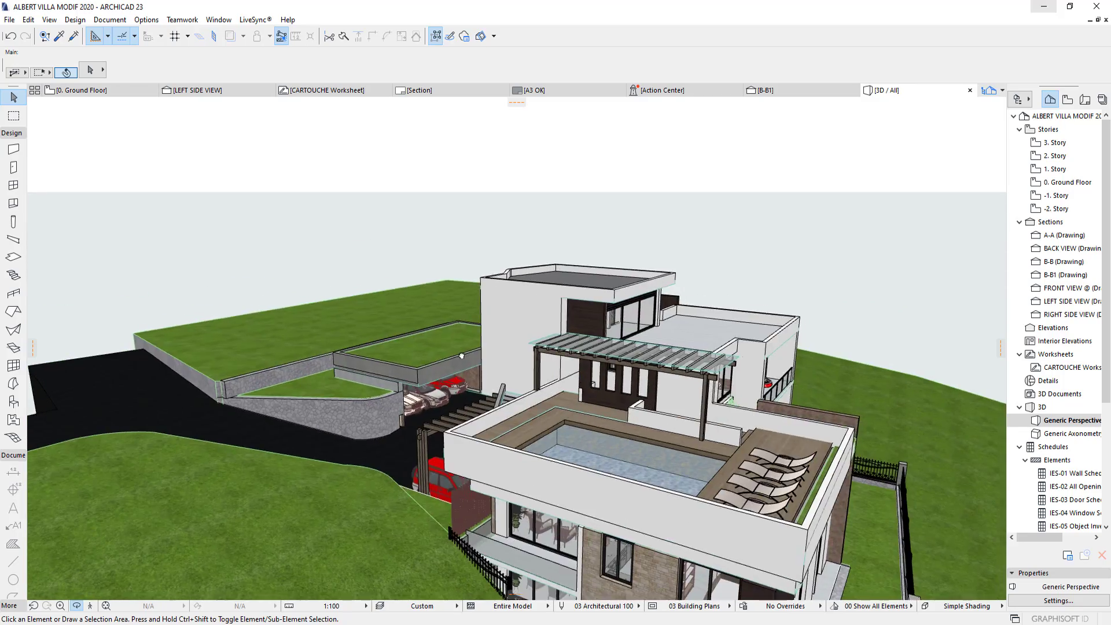
middle_click_drag(461, 356, 599, 390, "shift")
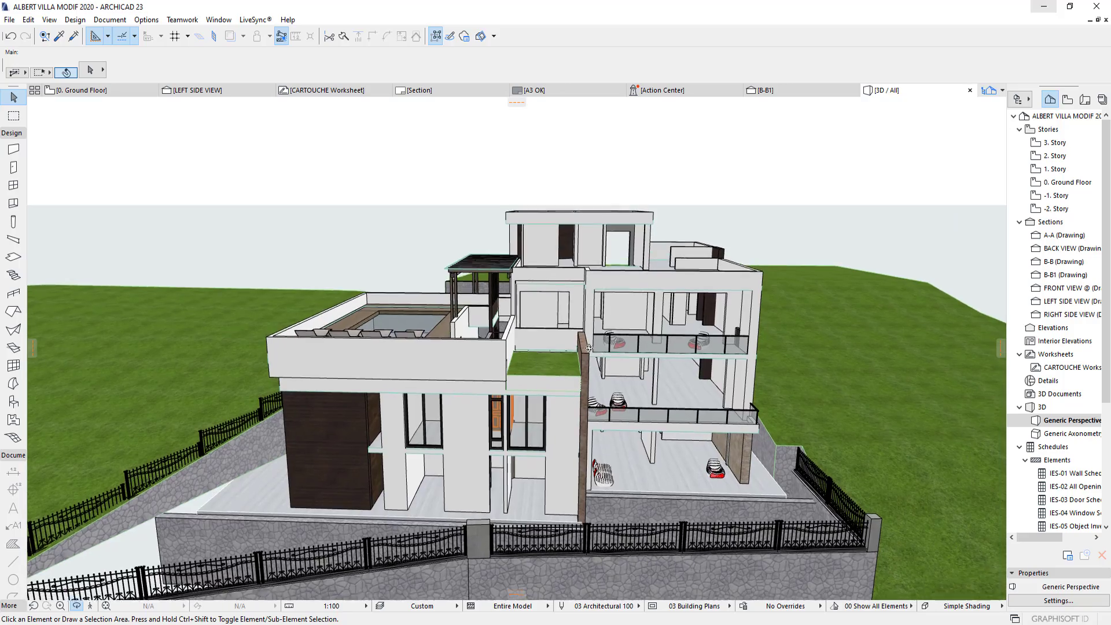
scroll(654, 352, "up", 2)
middle_click_drag(654, 352, 753, 463, "shift")
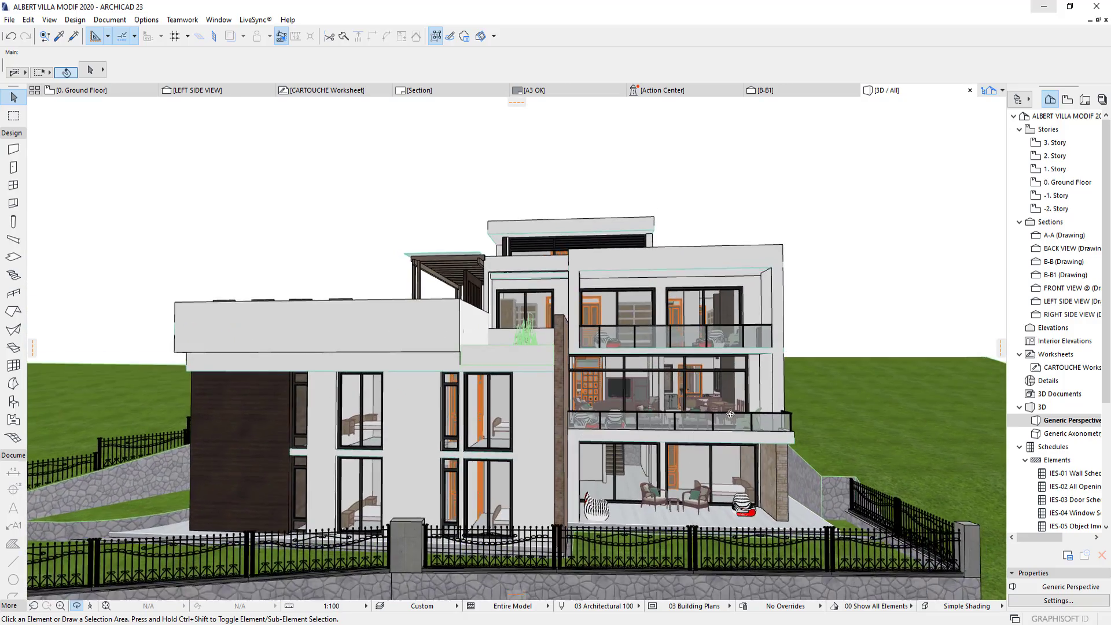
scroll(754, 462, "up", 2)
scroll(754, 463, "up", 8)
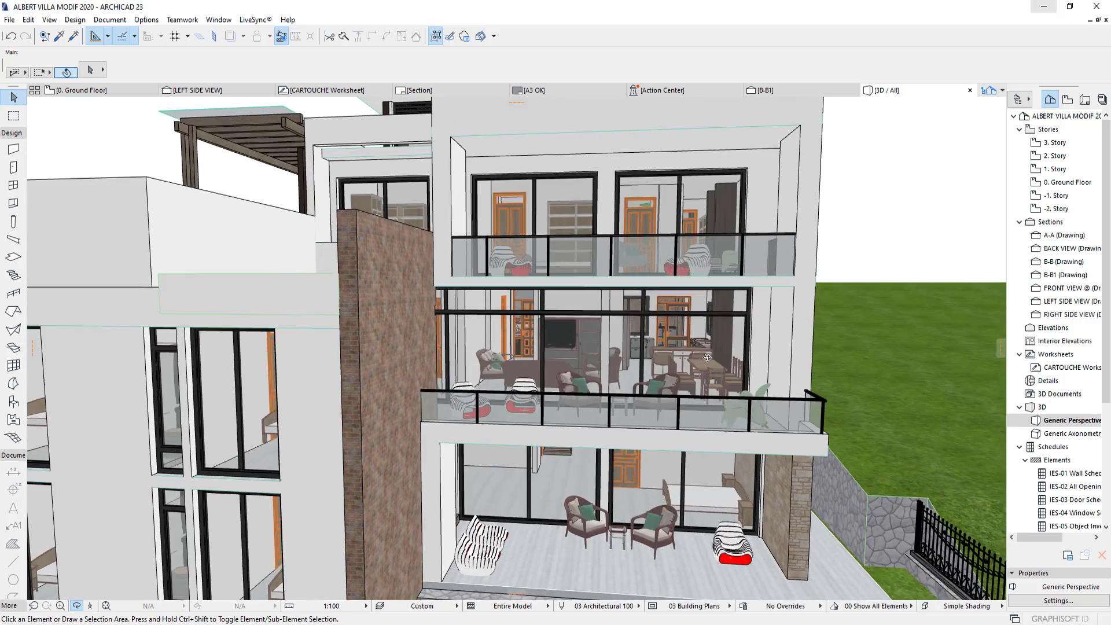
scroll(723, 444, "down", 4)
scroll(728, 449, "up", 2)
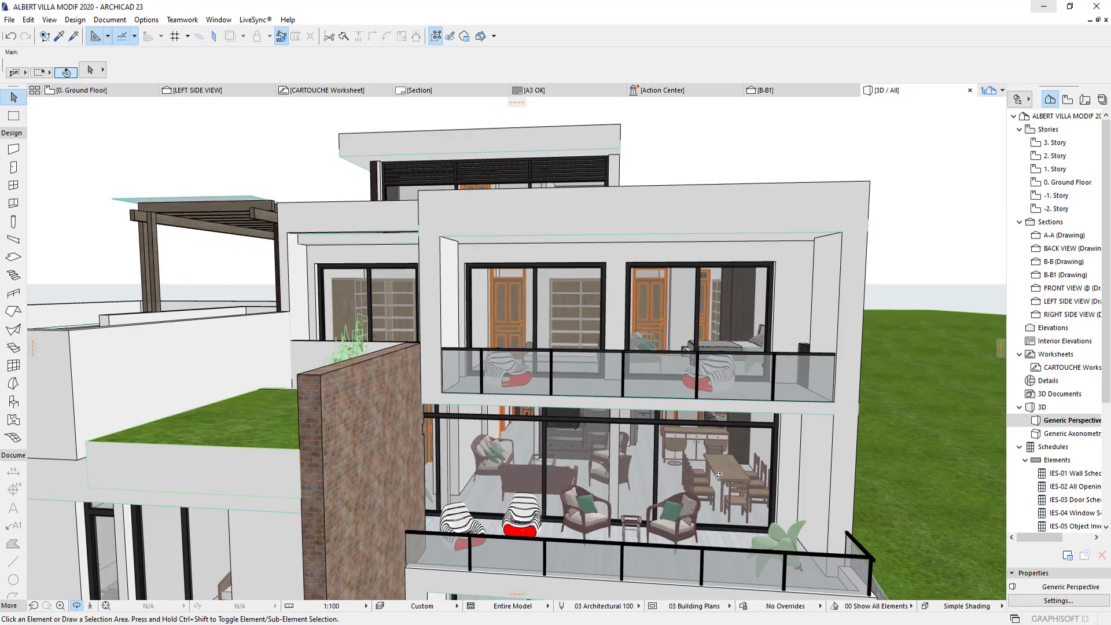
middle_click_drag(729, 449, 718, 429)
left_click_drag(718, 430, 665, 425, "shift")
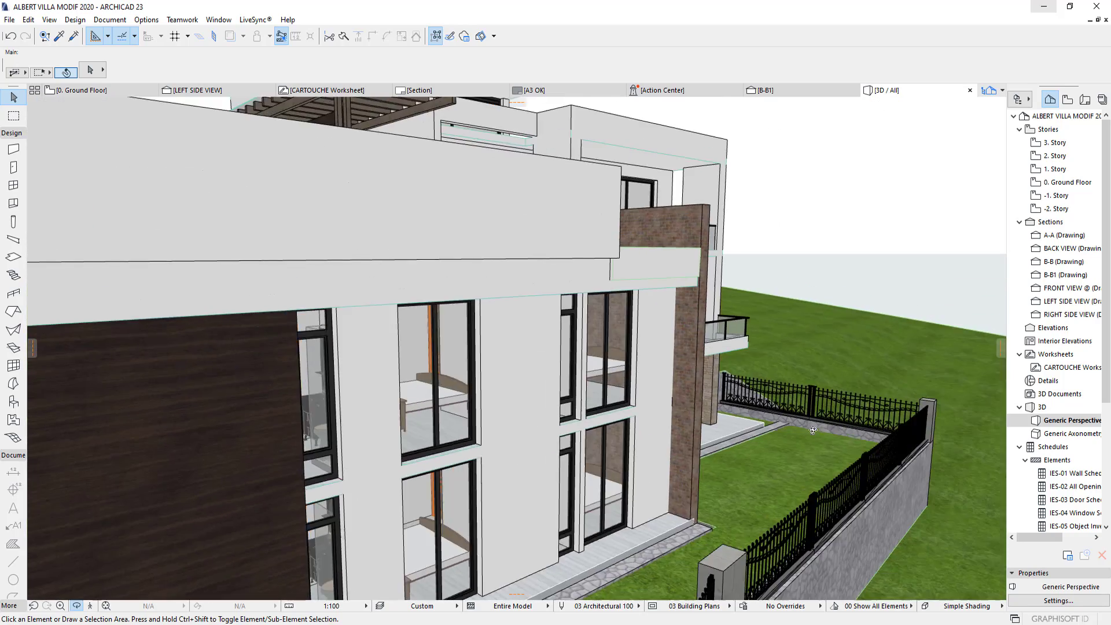
Examine the villa's front facade, driveway and covered parking in the 3D perspective
scroll(688, 422, "down", 5)
middle_click_drag(700, 421, 507, 374, "shift")
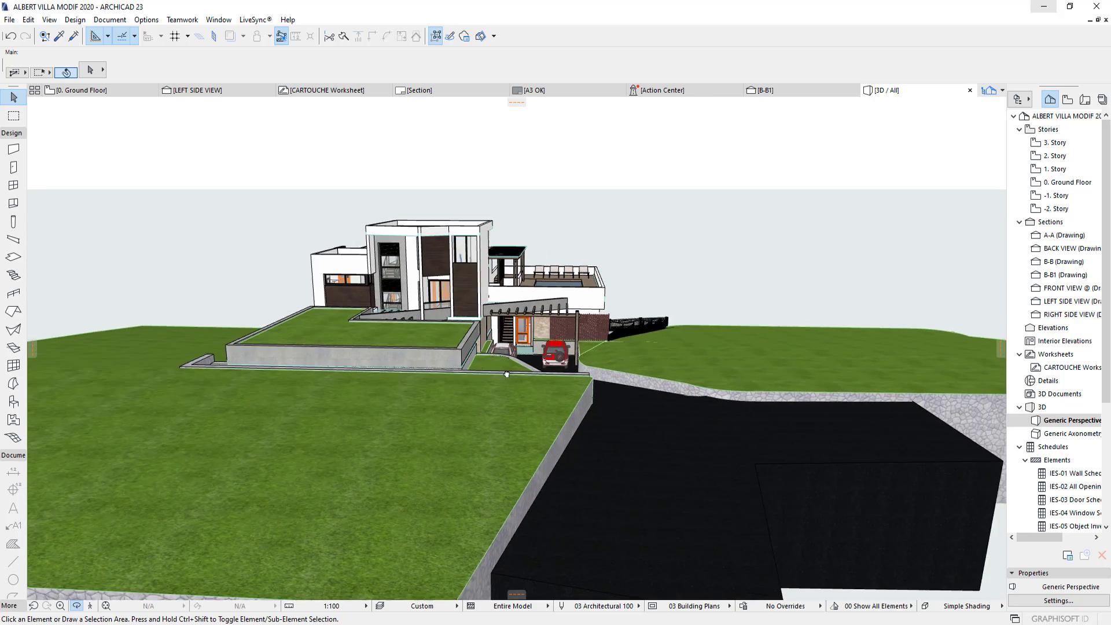
scroll(506, 374, "up", 5)
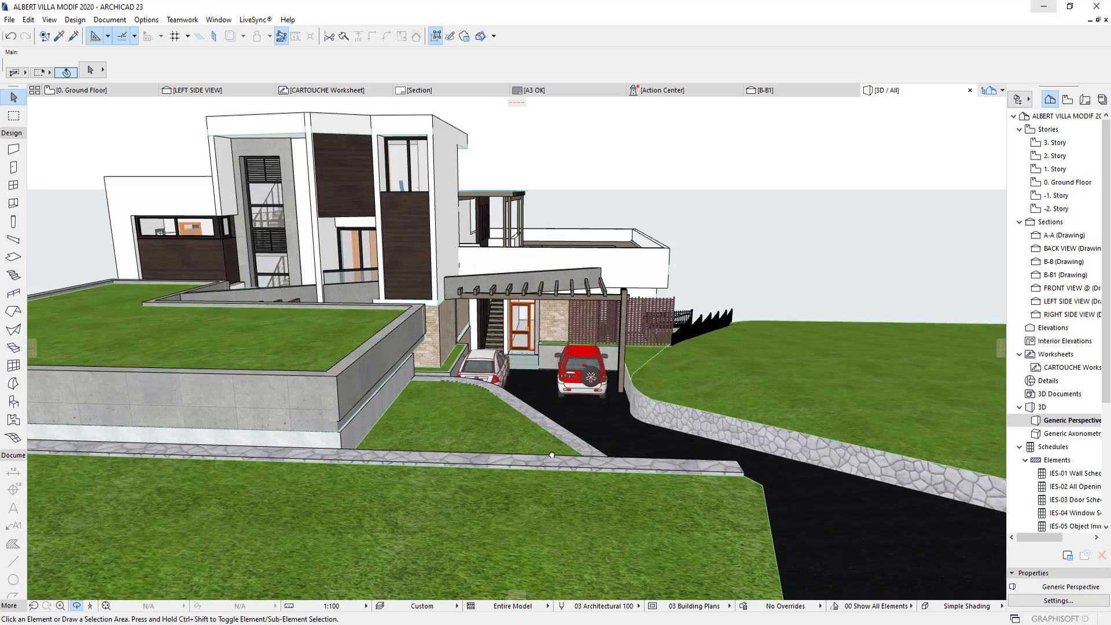
mouse_move(552, 455)
middle_mouse_down("shift")
mouse_move(543, 479)
mouse_move(492, 448)
mouse_move(316, 434)
mouse_move(436, 436)
mouse_move(673, 503)
mouse_move(639, 504)
mouse_move(562, 455)
mouse_move(552, 466)
middle_mouse_up("shift")
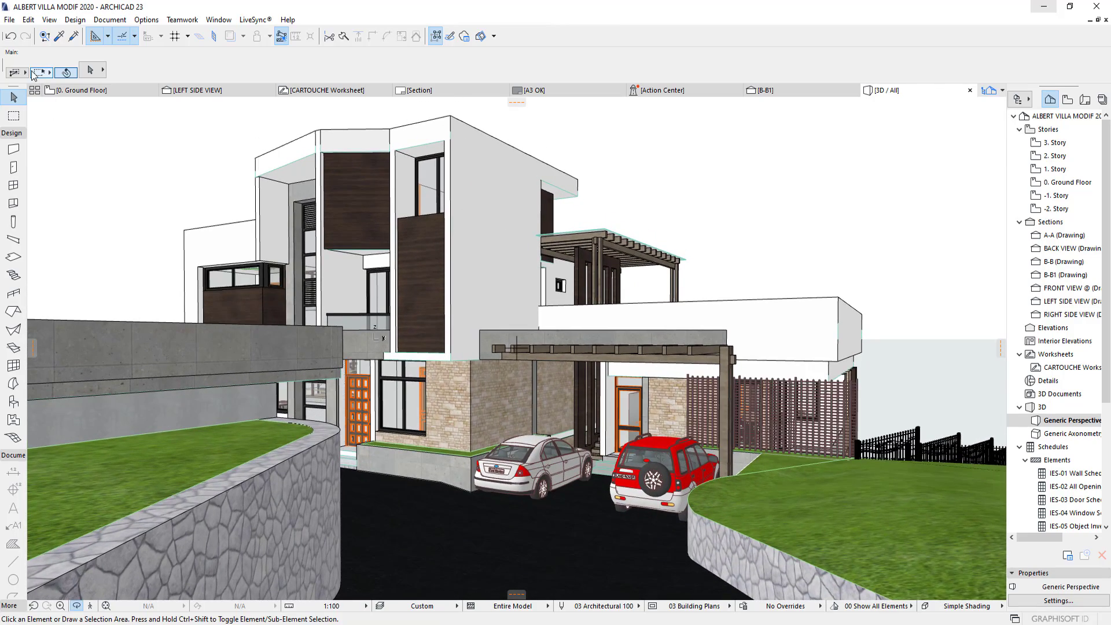
Return to the Ground Floor plan and clear the selection, with the whole building and access road in view
left_click(68, 89)
scroll(630, 409, "down", 4)
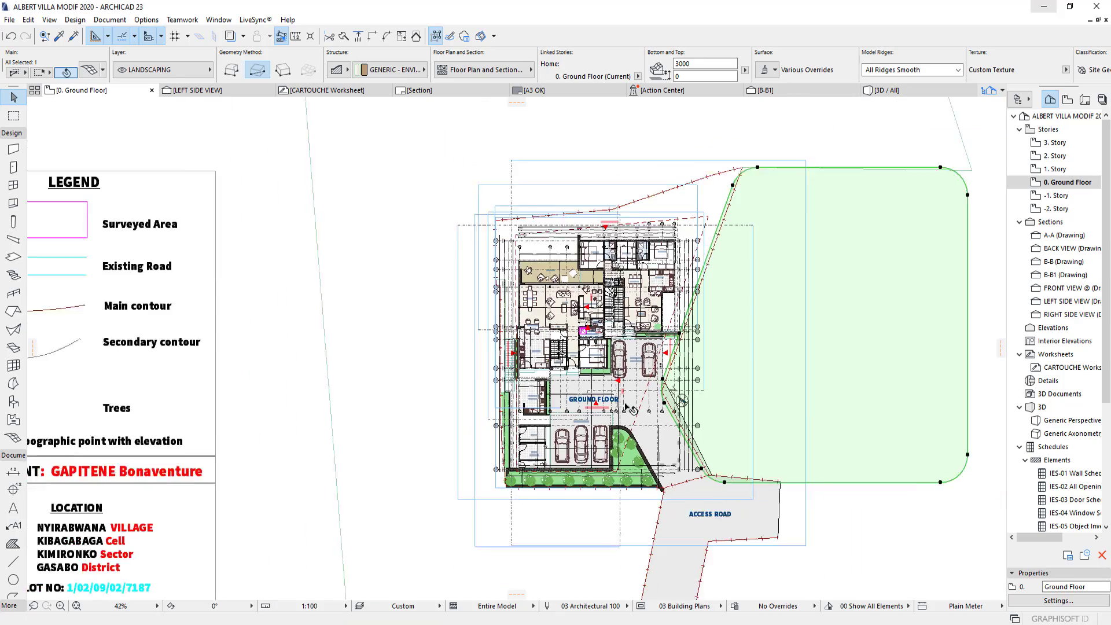
scroll(727, 384, "up", 4)
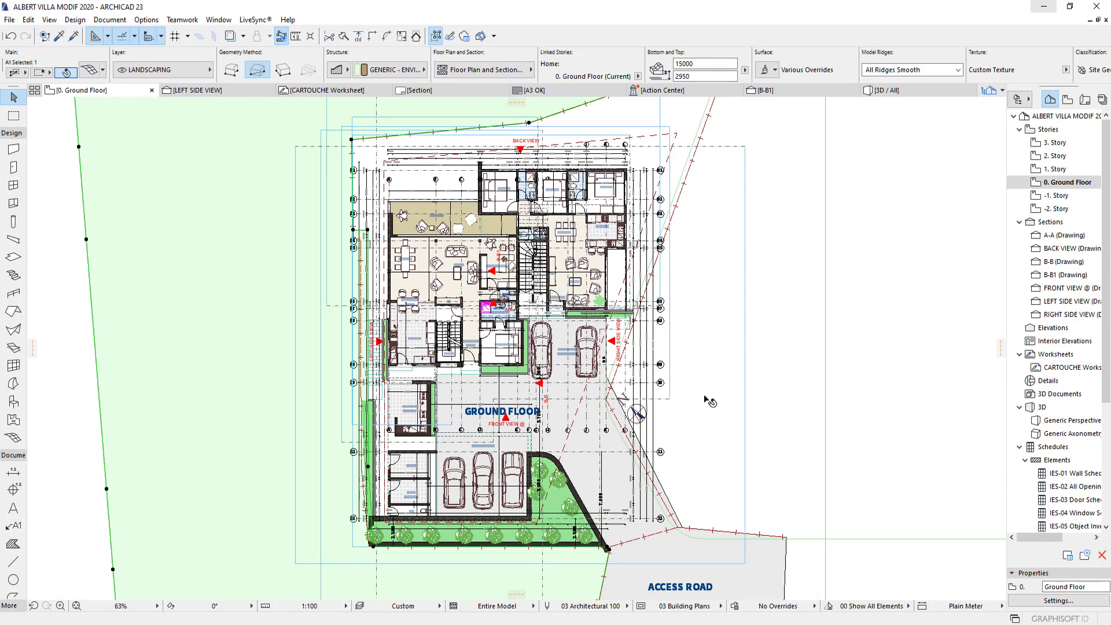
key("Escape")
middle_click_drag(671, 411, 621, 420)
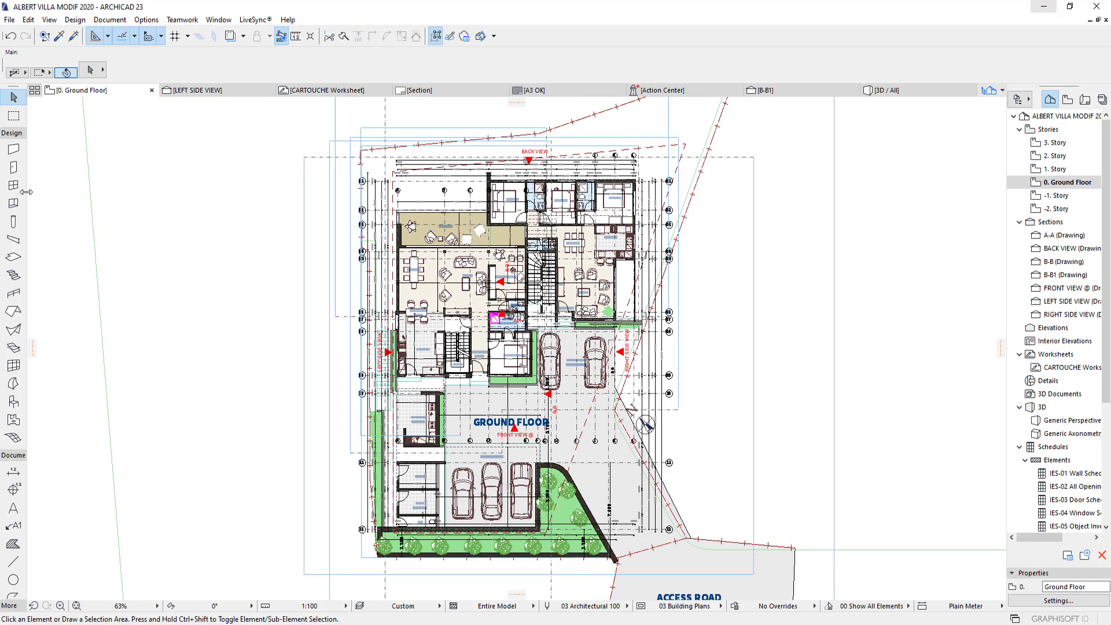
Collapse the Design and Document tool groups and expand the More group to reveal the Camera tool
left_click(14, 133)
left_click(10, 149)
left_click(15, 160)
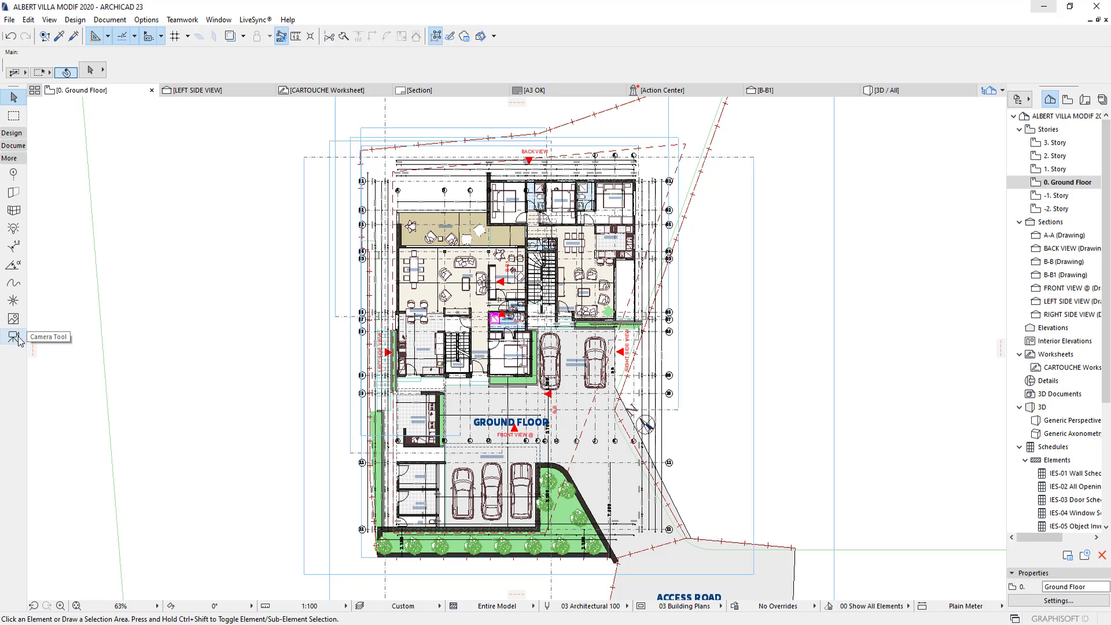
right_click(13, 337)
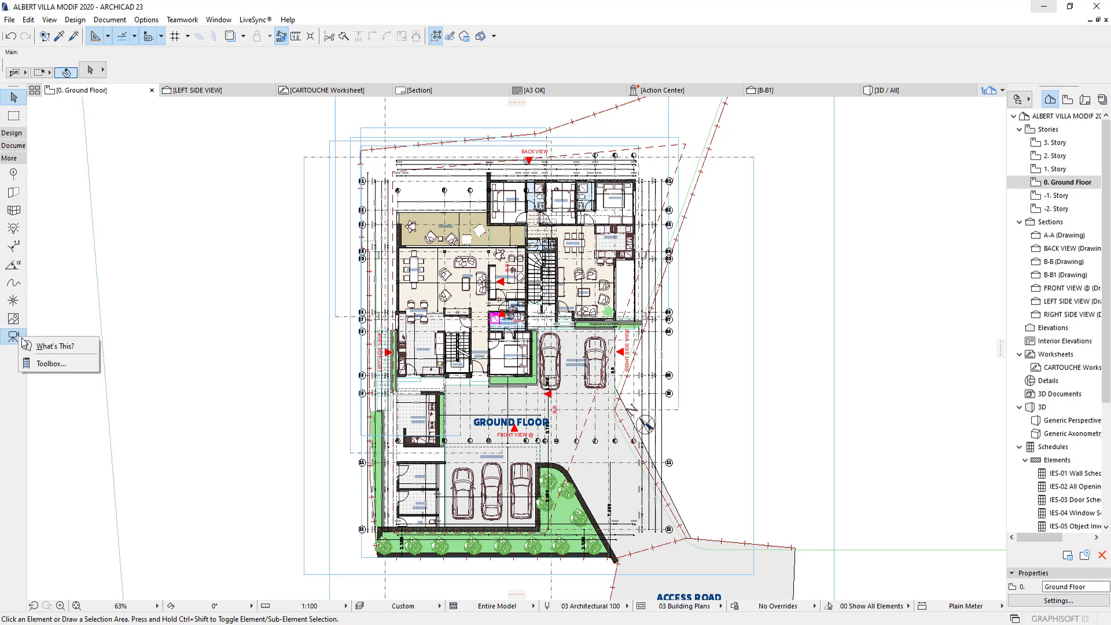
left_click(113, 364)
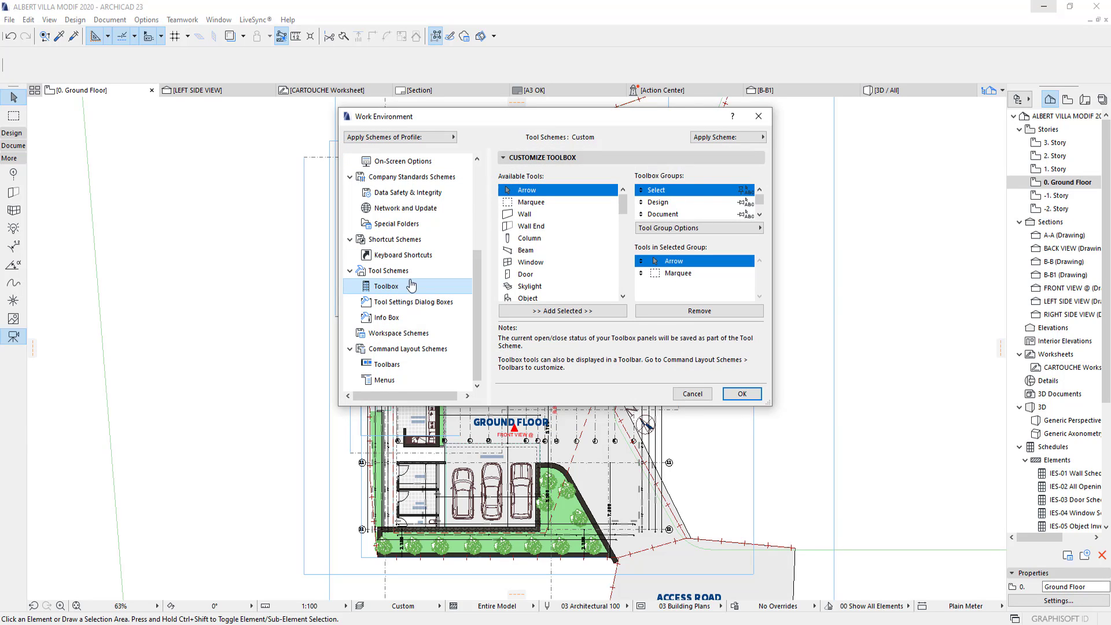
left_click(758, 116)
Activate the Camera tool and set its default Target Z to 8000 in the camera settings
left_click(13, 336)
right_click(14, 338)
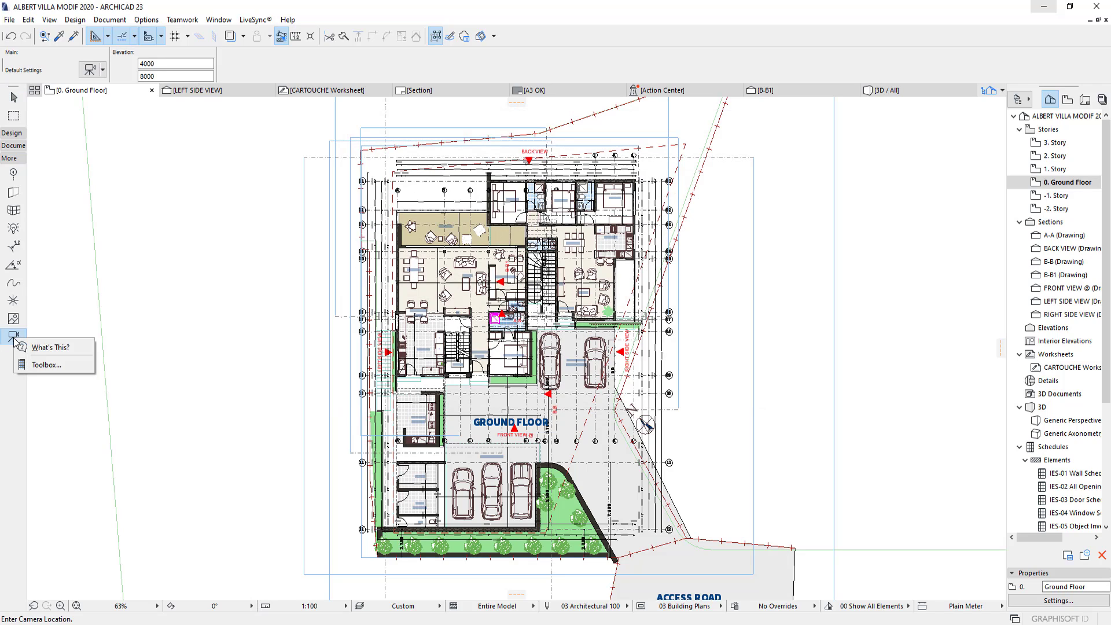
double_click(13, 335)
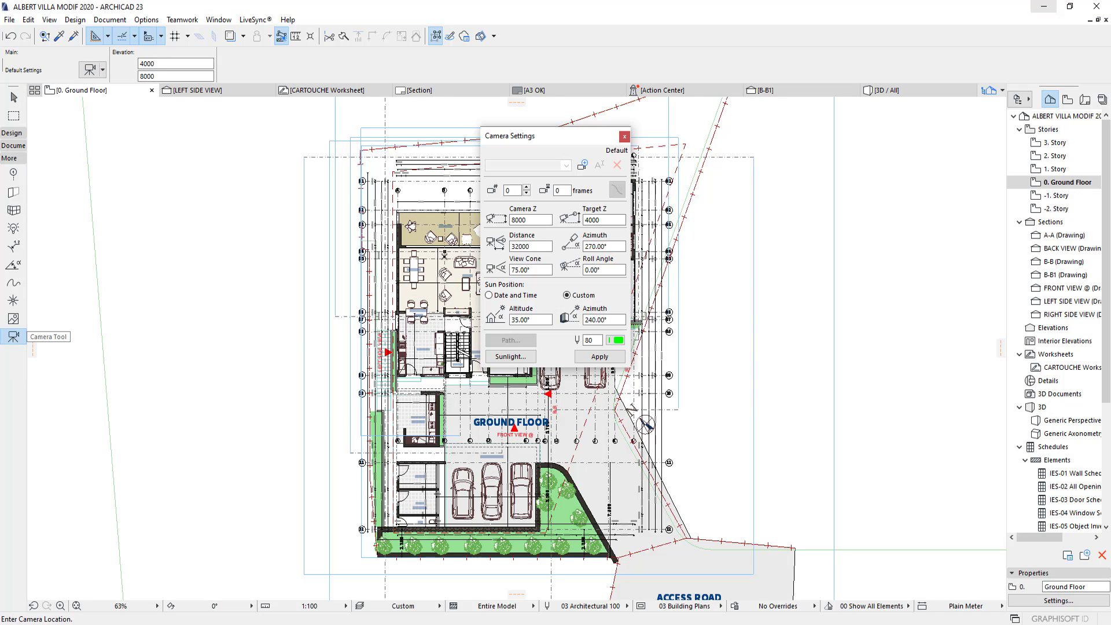
double_click(533, 220)
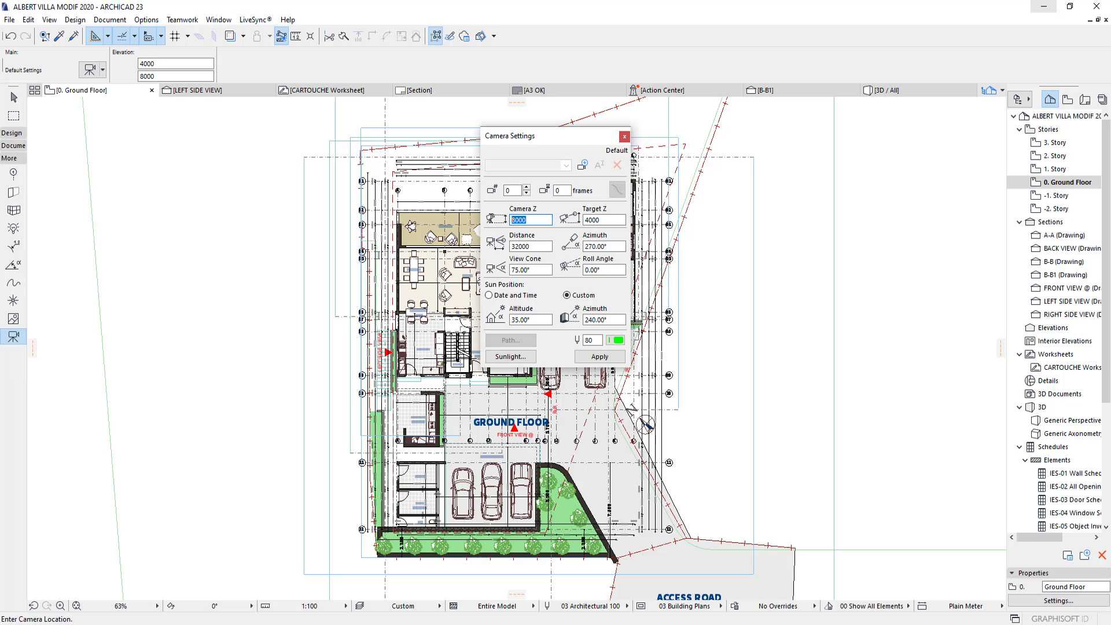
double_click(618, 219)
type("8000")
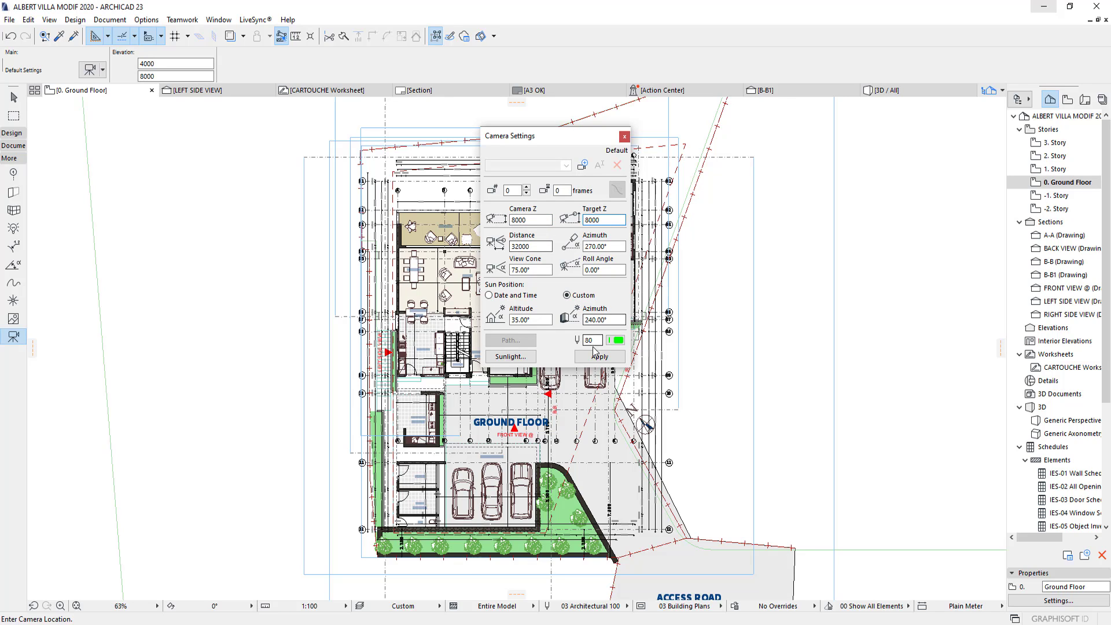
left_click(598, 357)
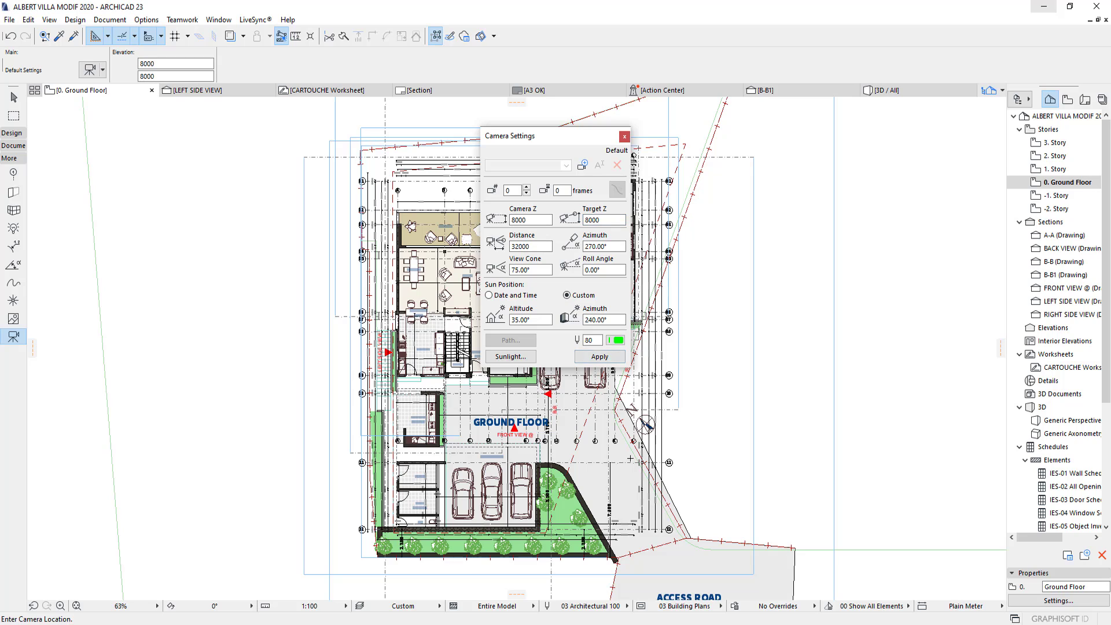
left_click(624, 136)
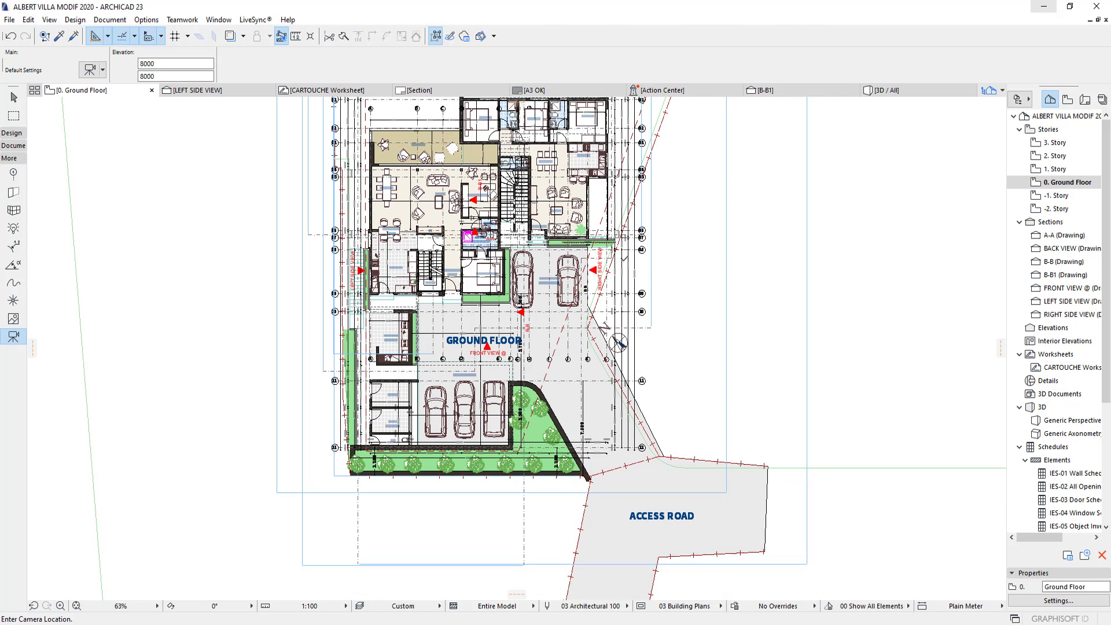
Place a camera on the access road aimed at the driveway beside the curved garden, and expand 00 Untitled Path to list its cameras
left_click(644, 481)
left_click(589, 378)
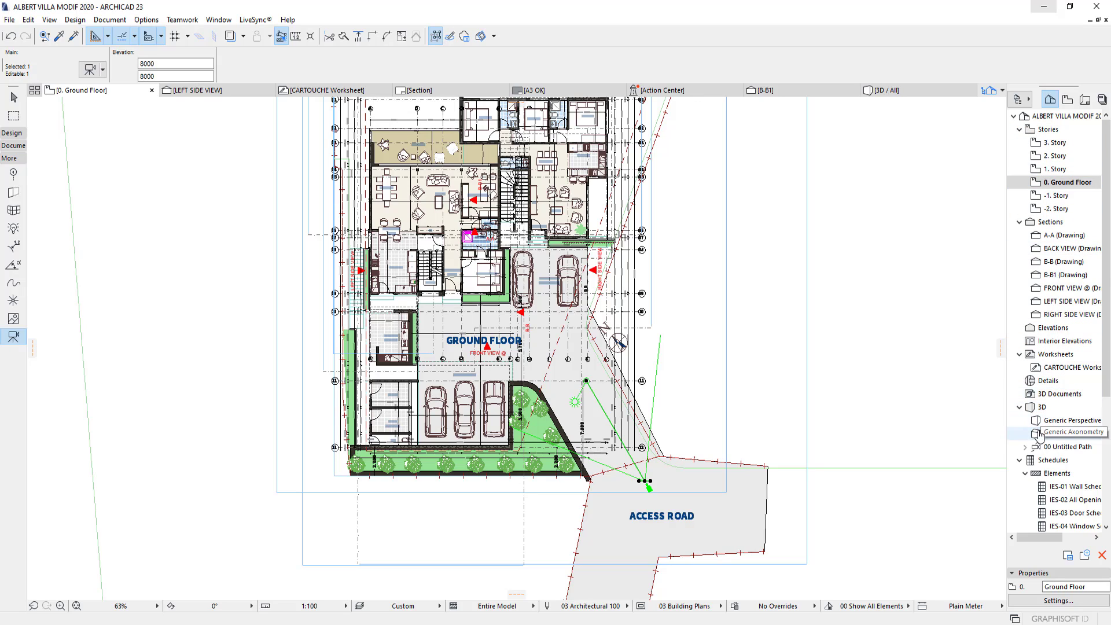
double_click(1062, 449)
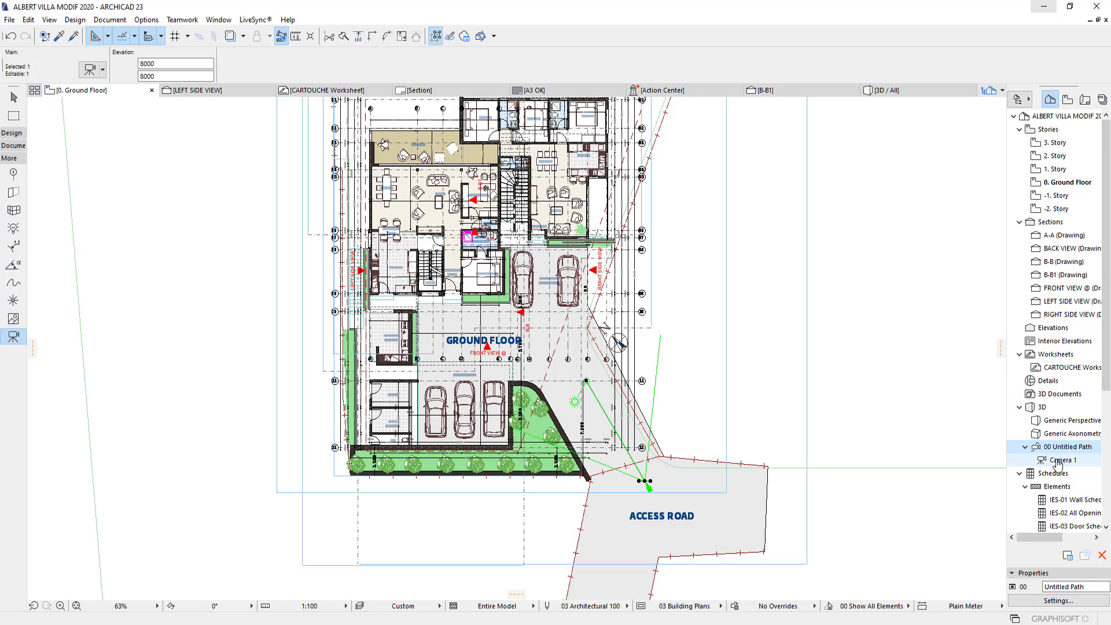
Open the access-road camera in the 3D window and tilt its view slightly down onto the villa
left_click(1060, 461)
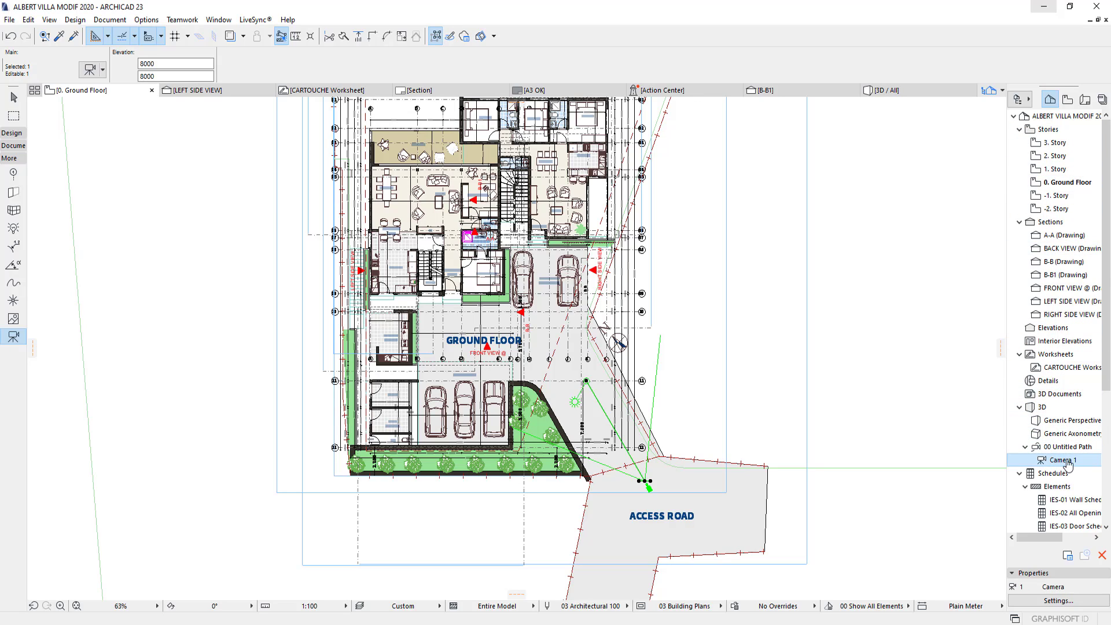
right_click(1051, 468)
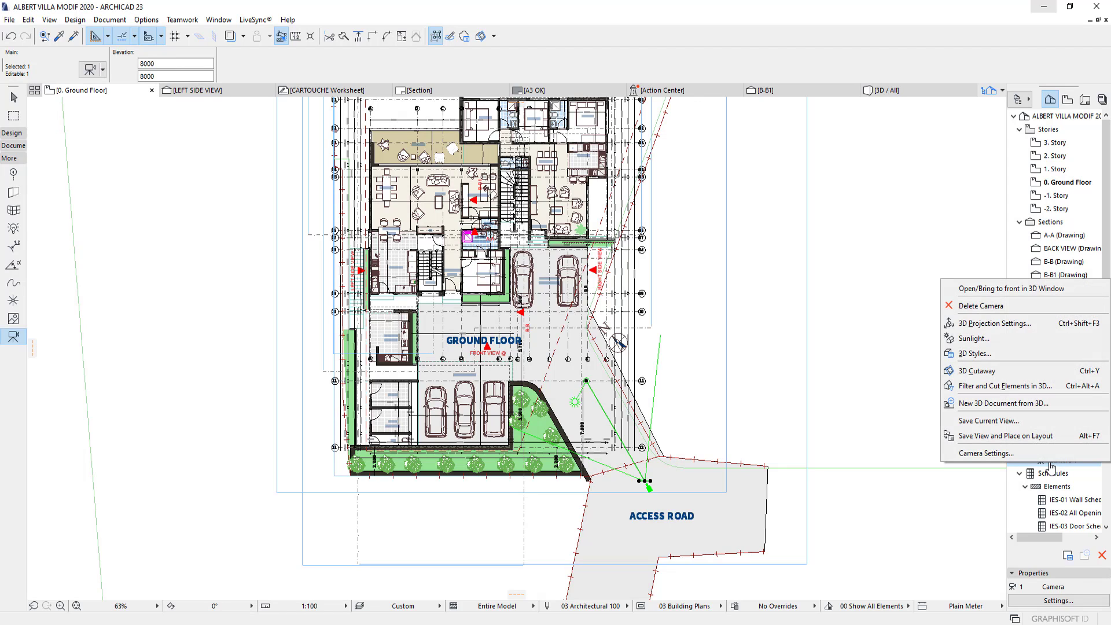
left_click(1009, 290)
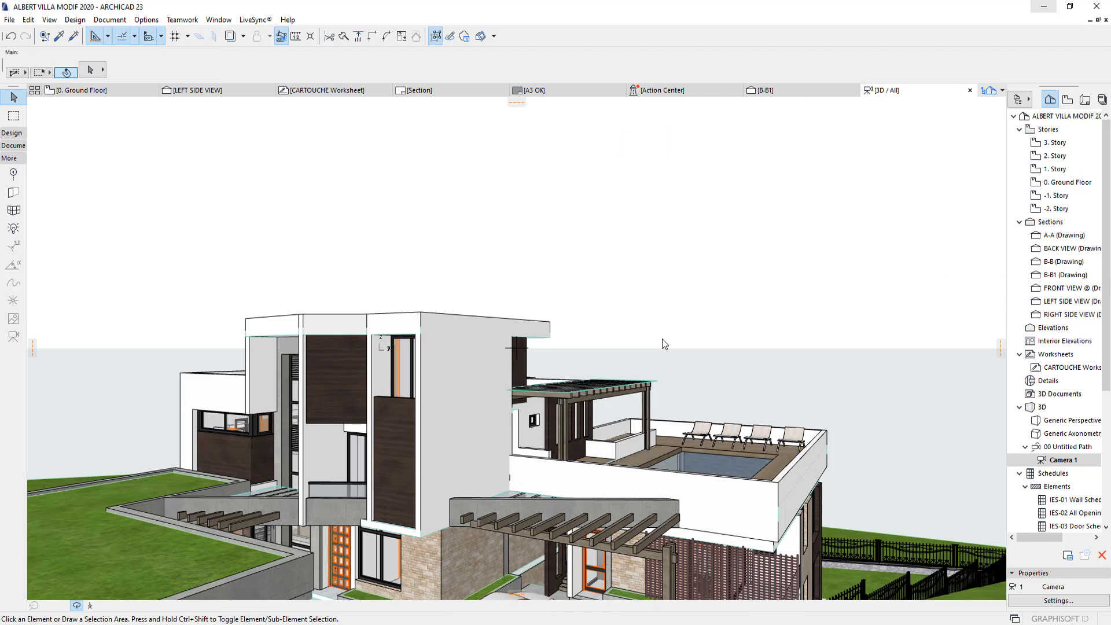
left_click_drag(652, 373, 651, 377)
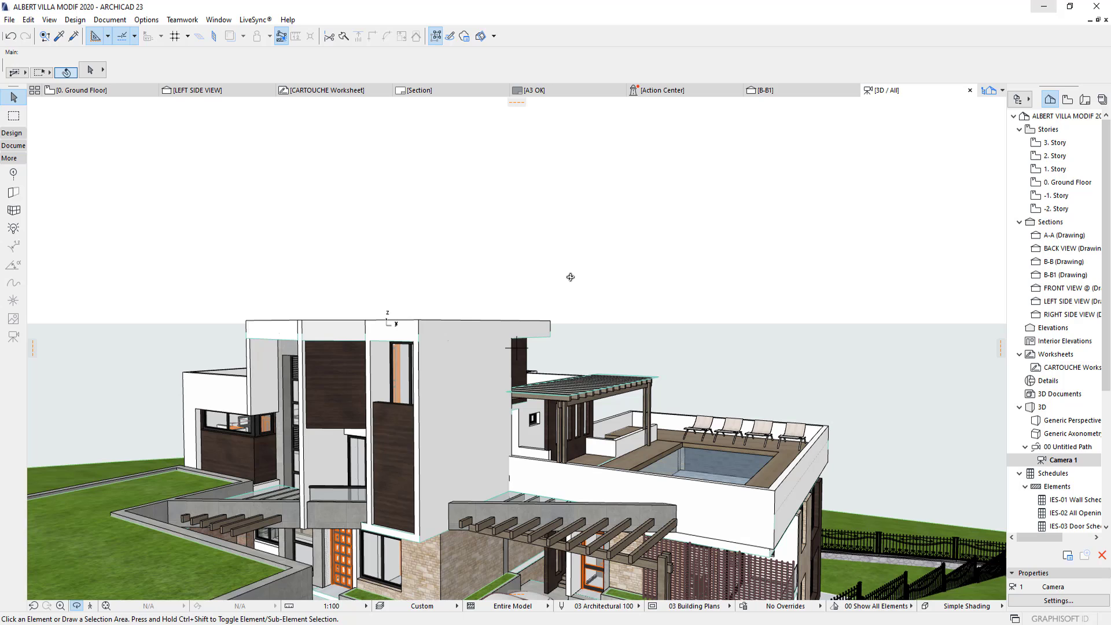
Start 3D Explore and fly down and forward from the camera until the villa, driveway and two parked cars are framed
left_click(90, 605)
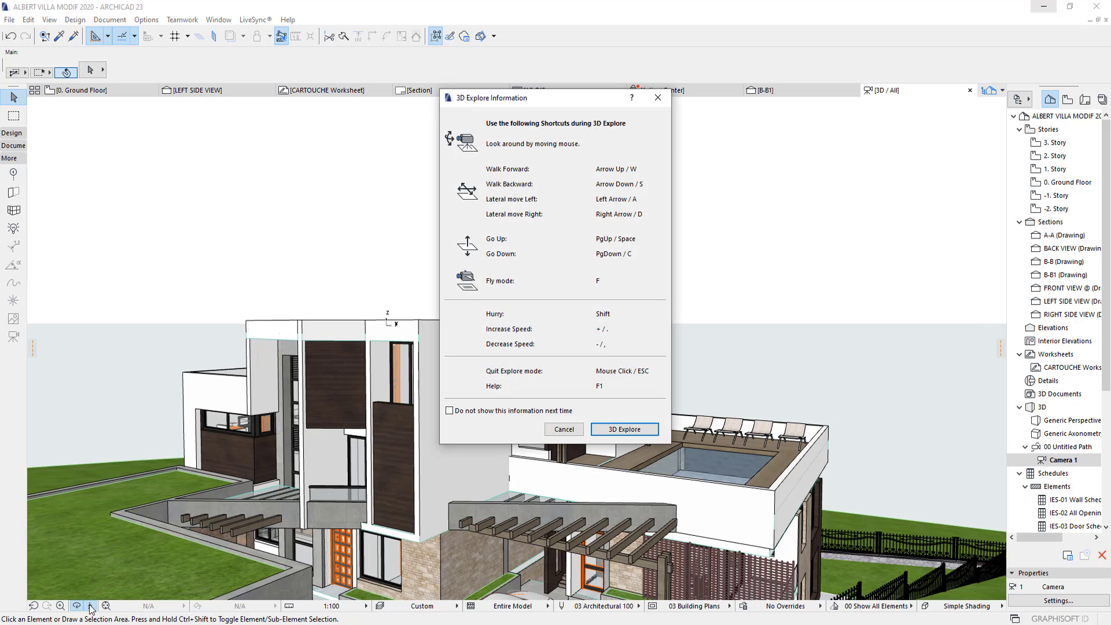
left_click(613, 430)
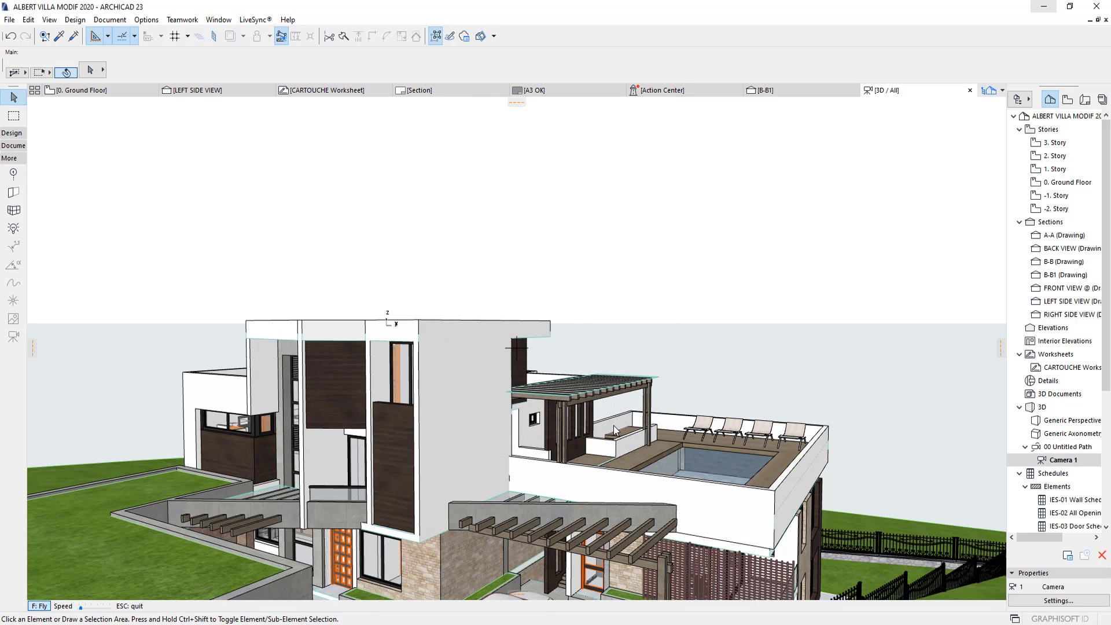
key("Page_Down")
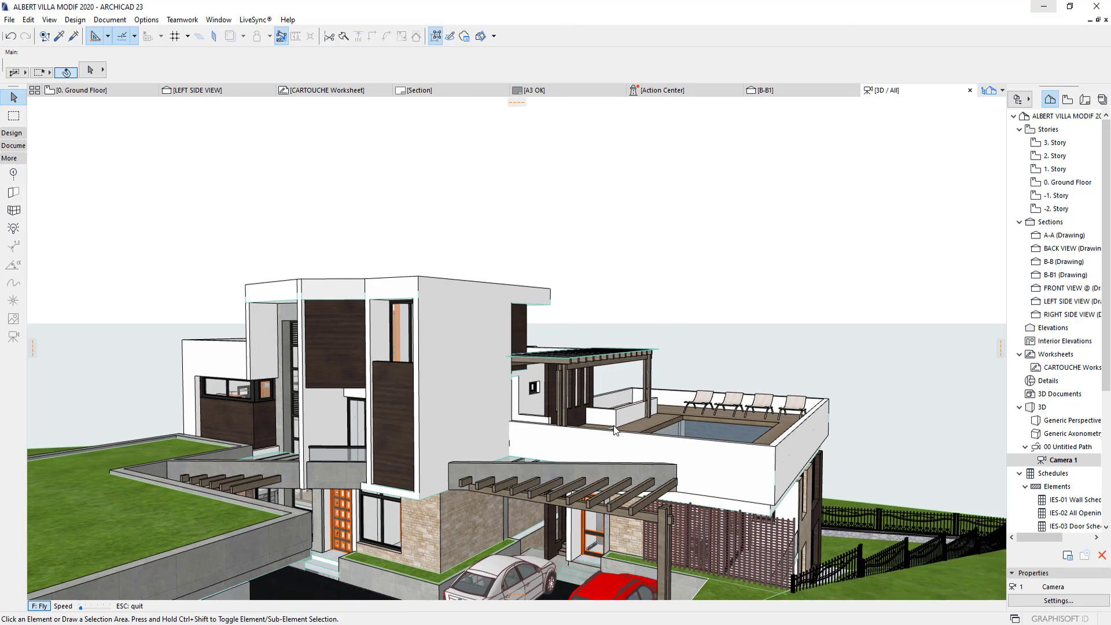
key("Page_Down")
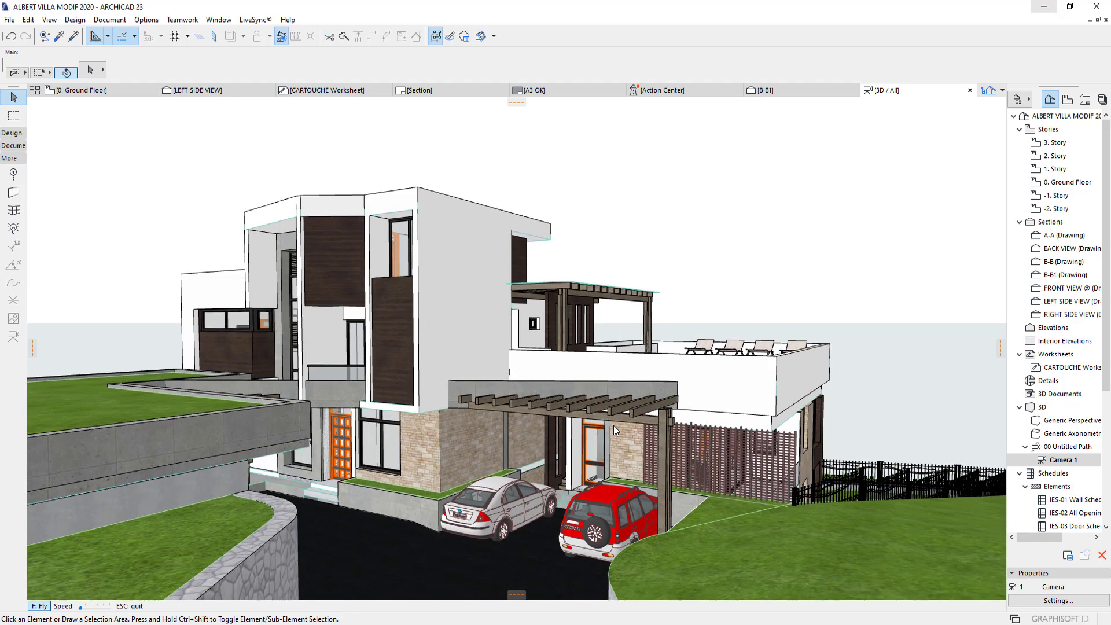
key("Up")
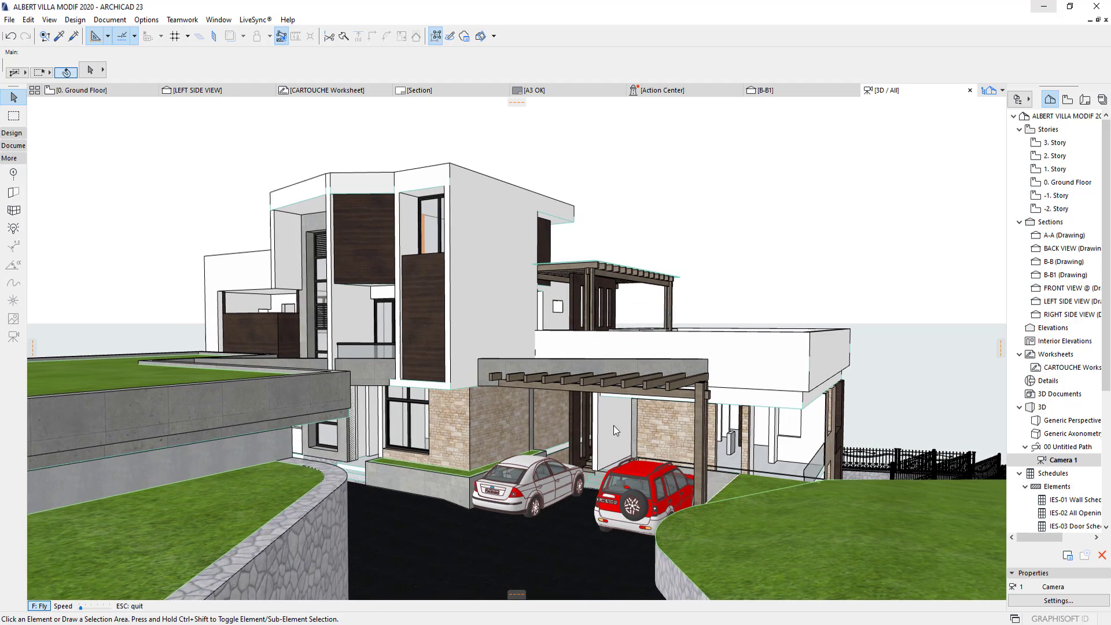
key("Left")
key("Page_Down")
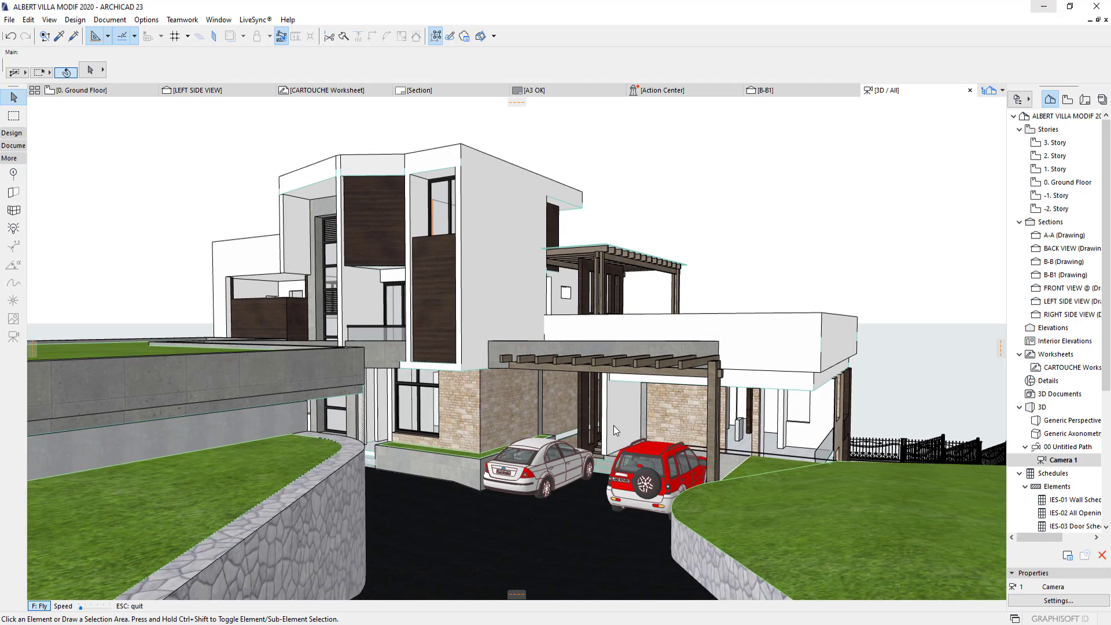
key("Page_Up")
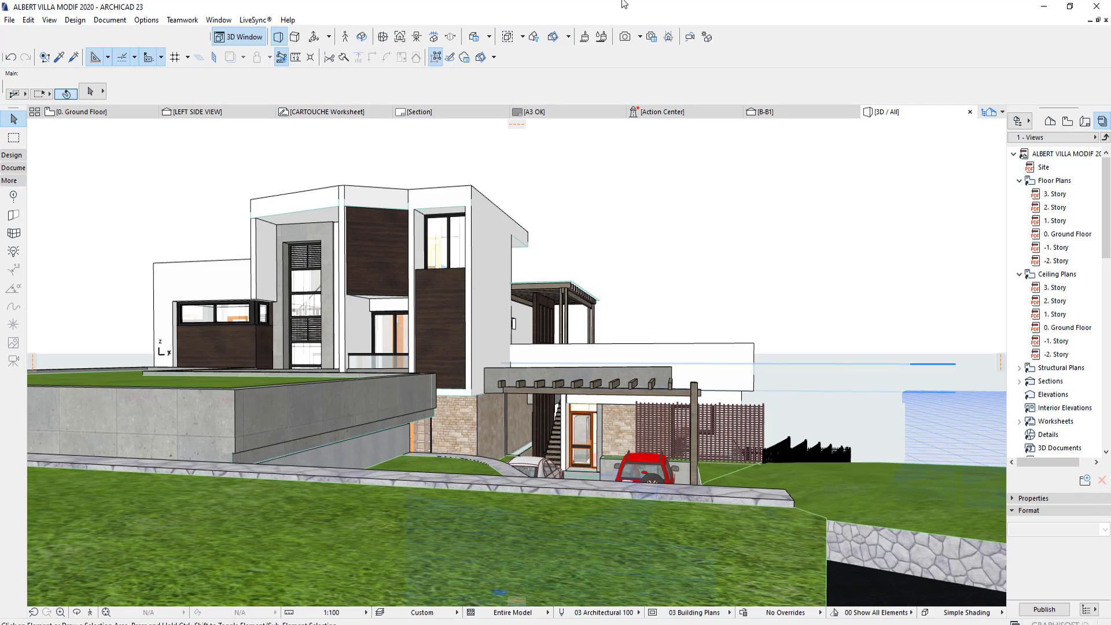
Orbit the 3D perspective to frame the villa's front from the driveway, between the two stone retaining walls
key("shift+F3")
middle_click_drag(706, 238, 457, 225, "shift")
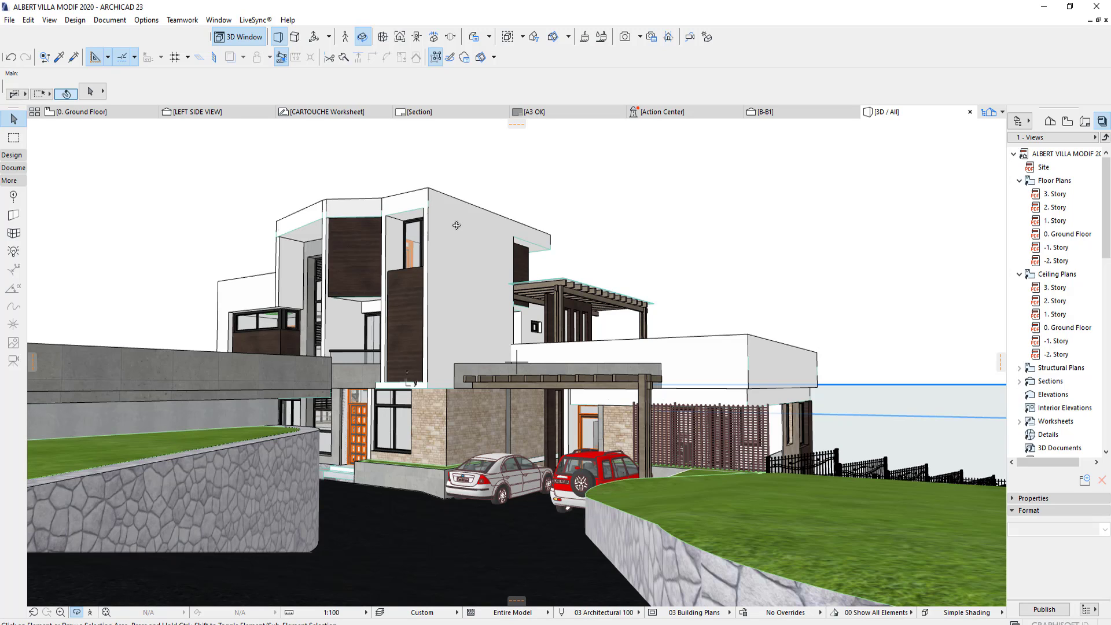
scroll(461, 380, "up", 2)
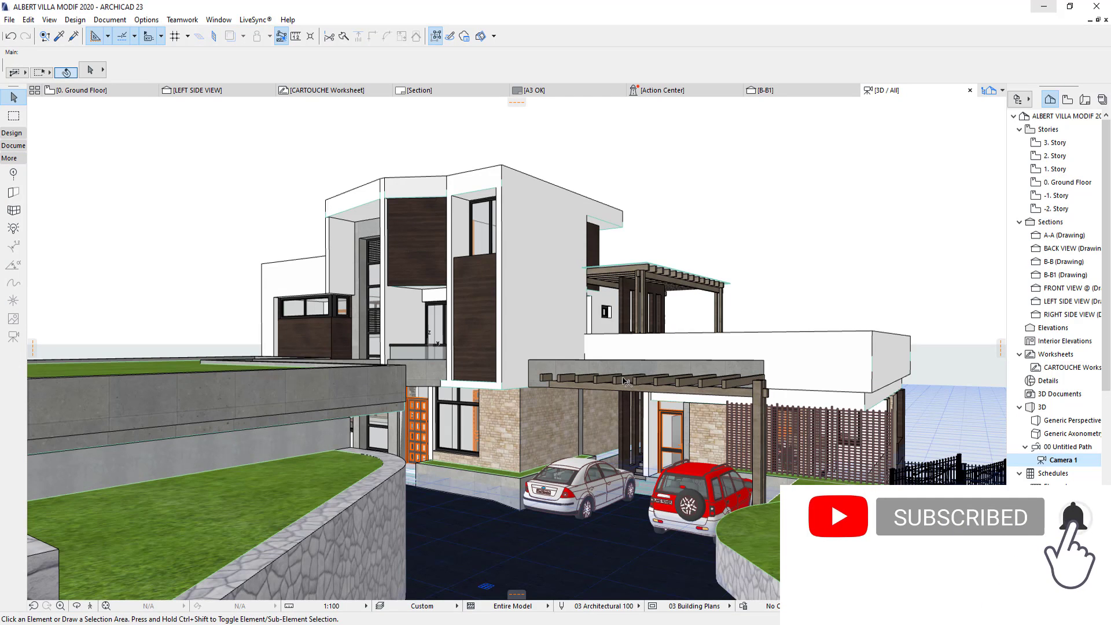
Check the updated Camera 1 against the Ground Floor plan and in 3D, and return to the plan
key("F2")
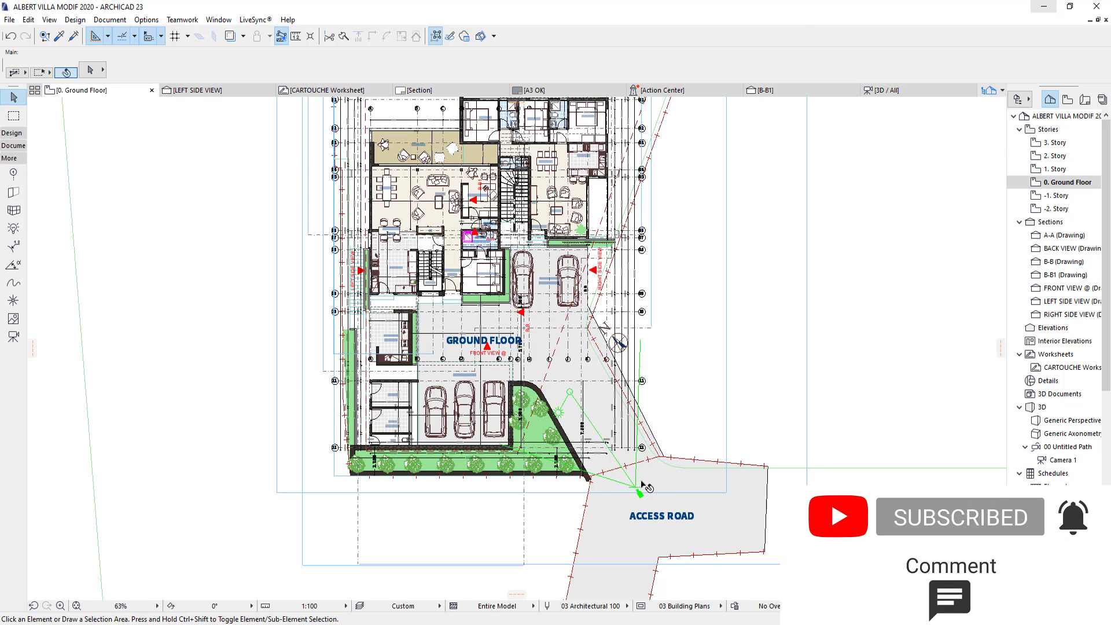
double_click(1061, 460)
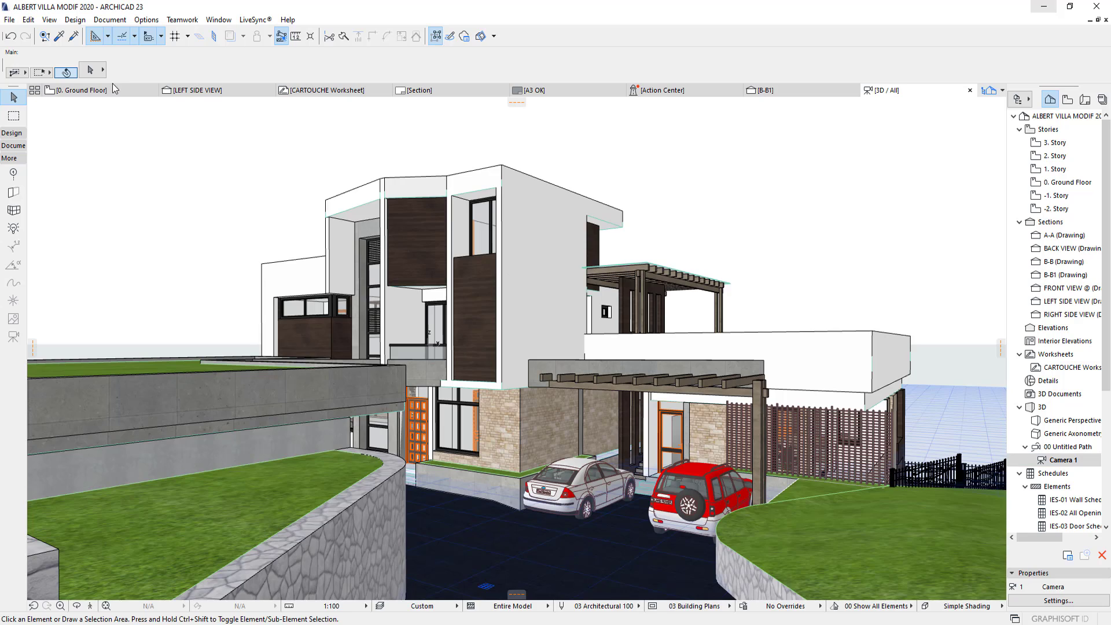
left_click(110, 90)
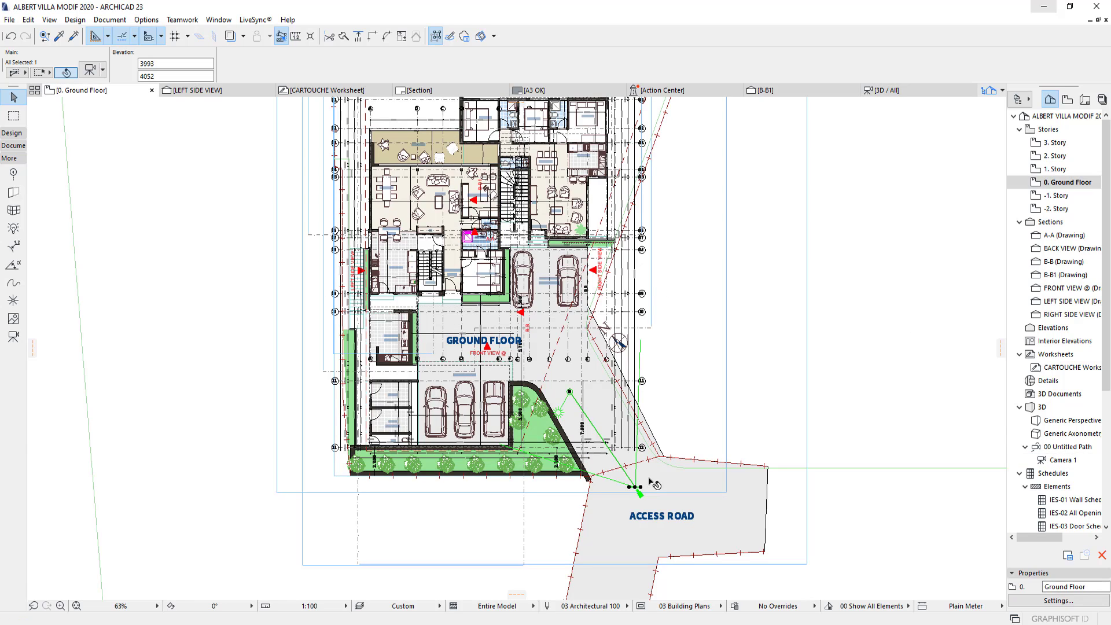
Place three more cameras along the villa's right side, from beside the driveway up to the living area, aimed at the building
key("Escape")
left_click(636, 487, "alt")
left_click(664, 391)
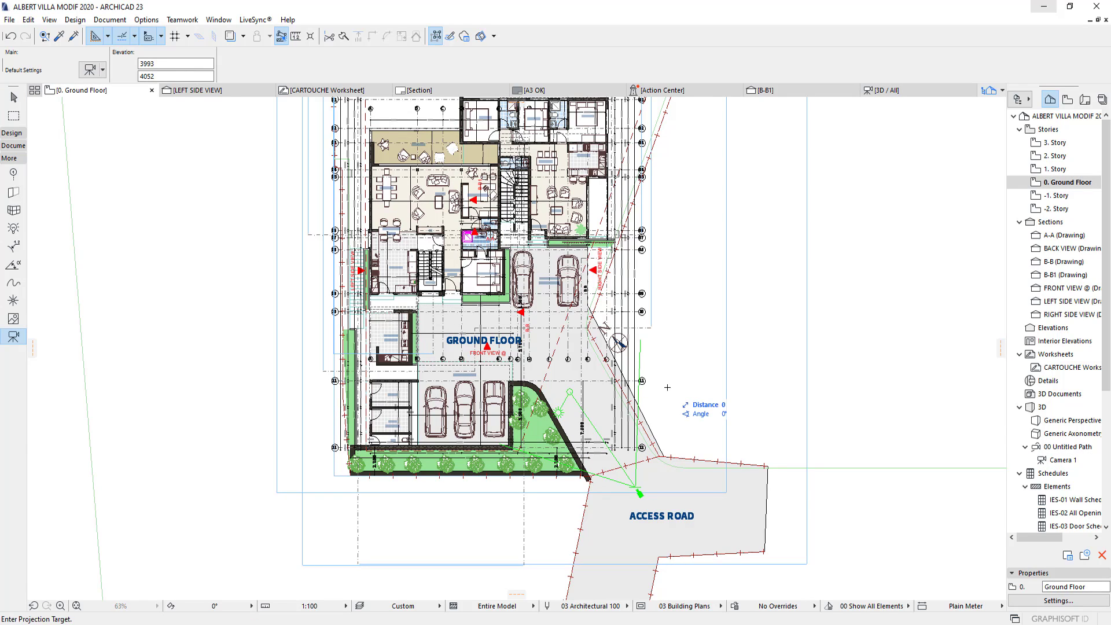
left_click(615, 358)
left_click(673, 391)
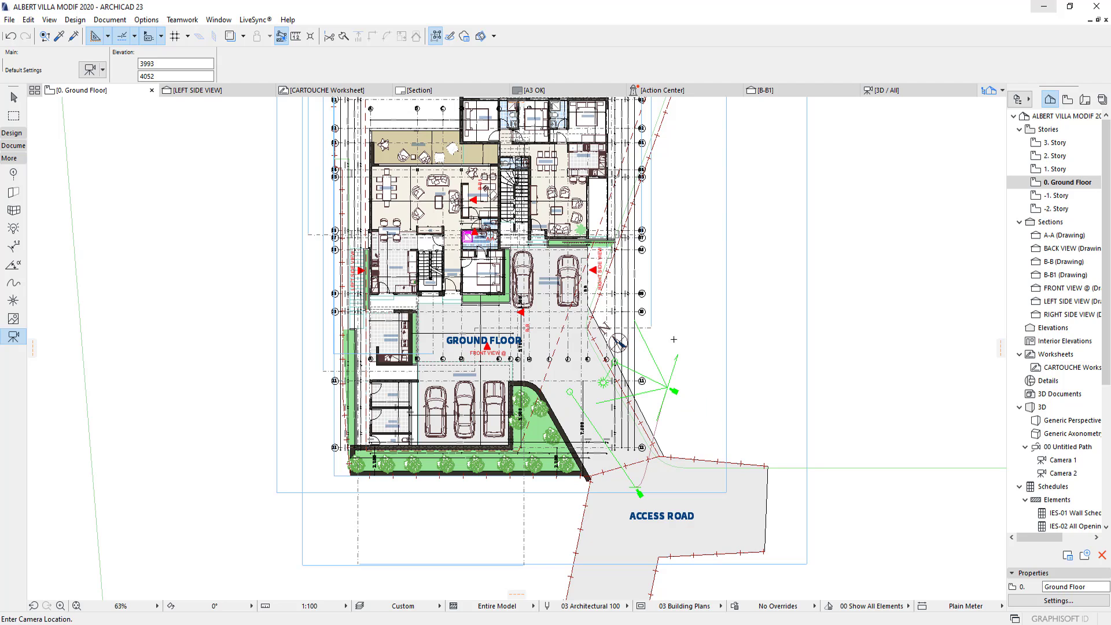
left_click(706, 327)
left_click(728, 230)
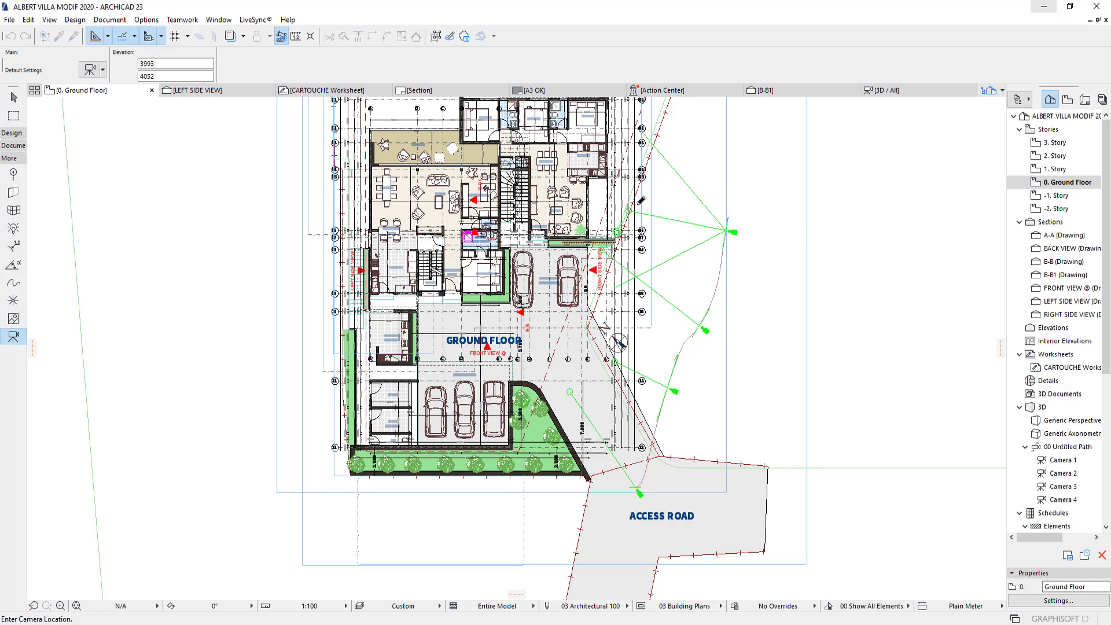
Continue the path with two cameras near the rear right corner, aimed at the kitchen side and the corner bedroom
middle_click_drag(669, 193, 710, 331)
left_click(765, 291)
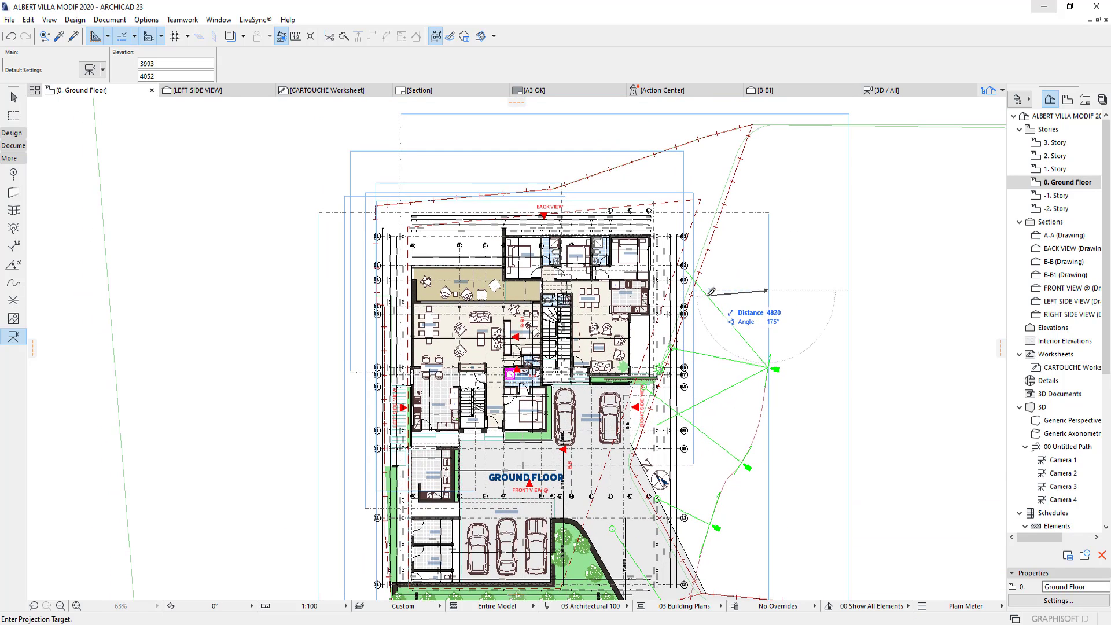
left_click(710, 292)
left_click(725, 202)
left_click(636, 250)
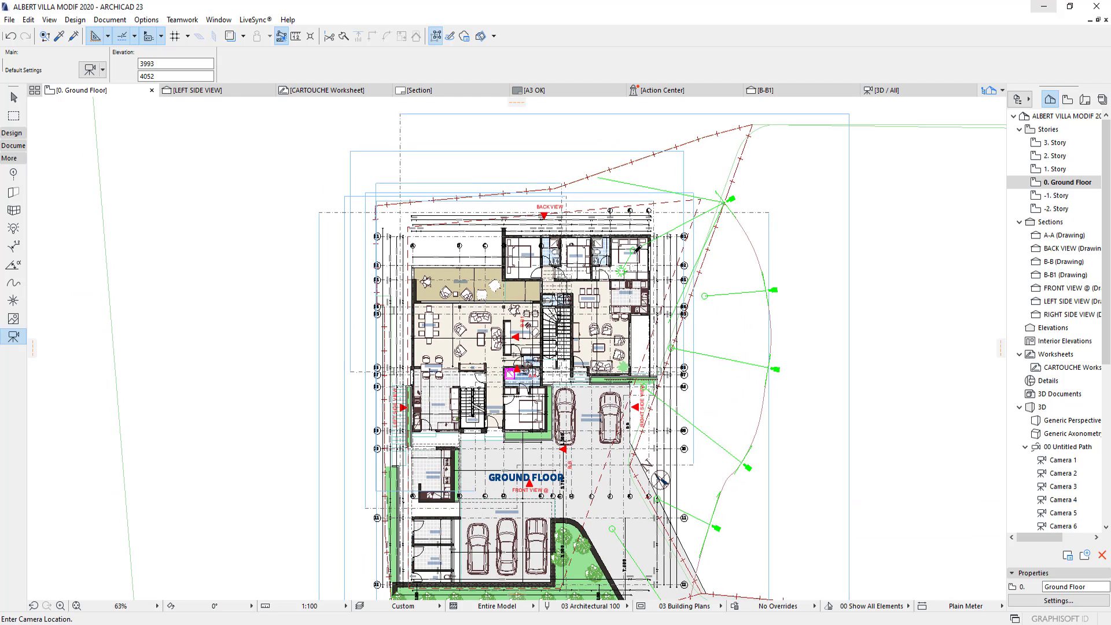
Continue the path with three cameras behind the villa, running to the rear left corner and aimed at the back facade
left_click(627, 151)
left_click(599, 209)
middle_click_drag(648, 251, 666, 300)
left_click(560, 175)
left_click(564, 236)
left_click(435, 152)
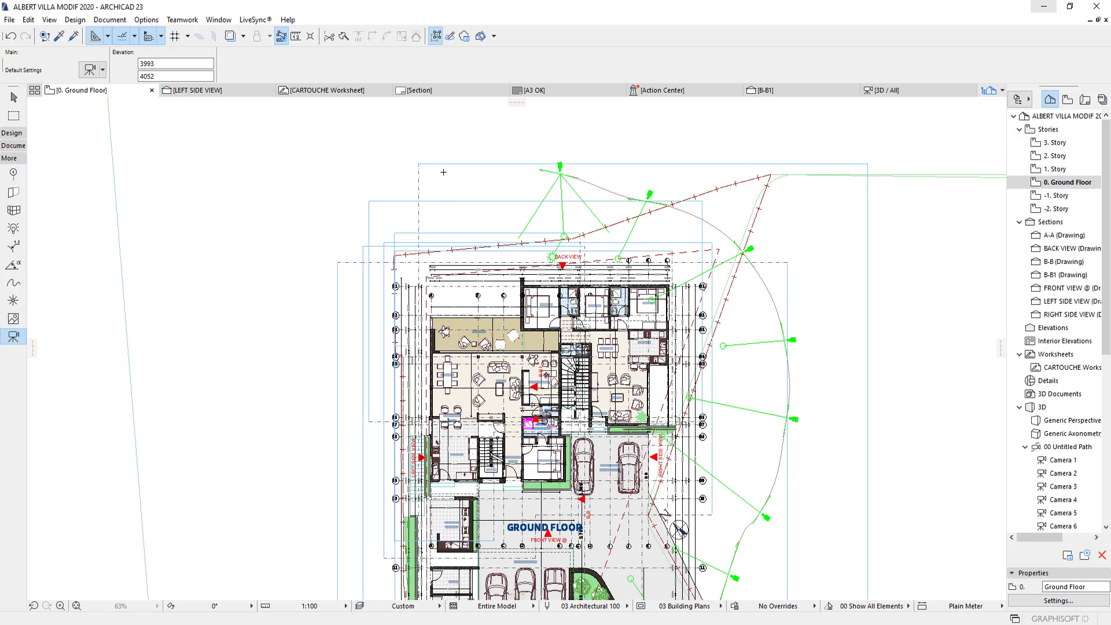
left_click(469, 237)
Continue the path with three cameras down the villa's left side, from the terrace corner to the kitchen, aimed at the building
left_click(350, 240)
left_click(416, 304)
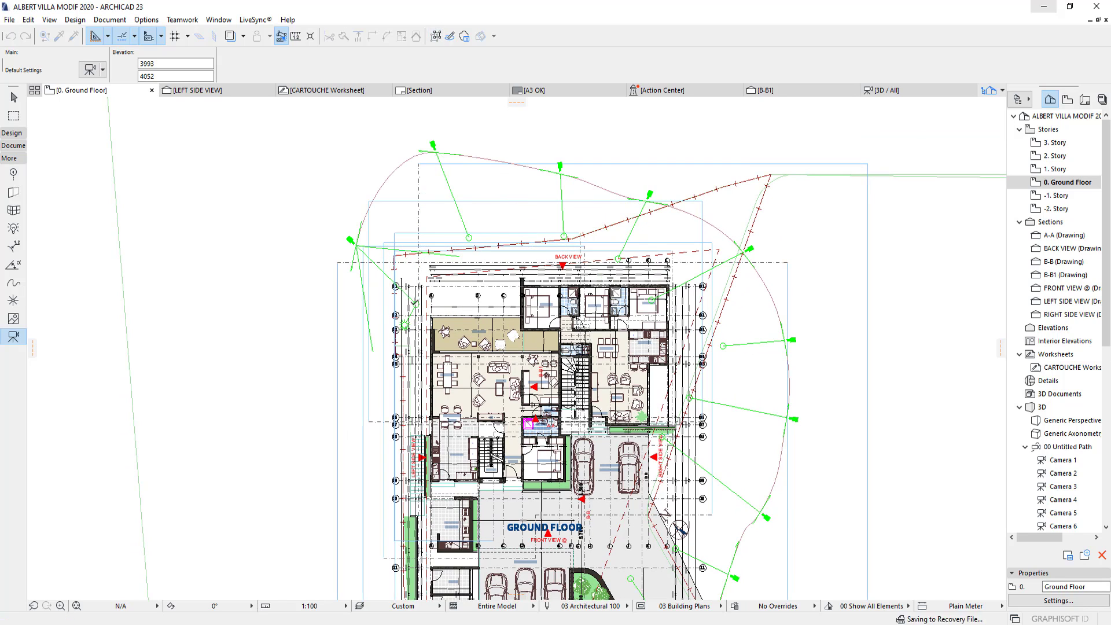
left_click(323, 348)
left_click(408, 373)
left_click(326, 462)
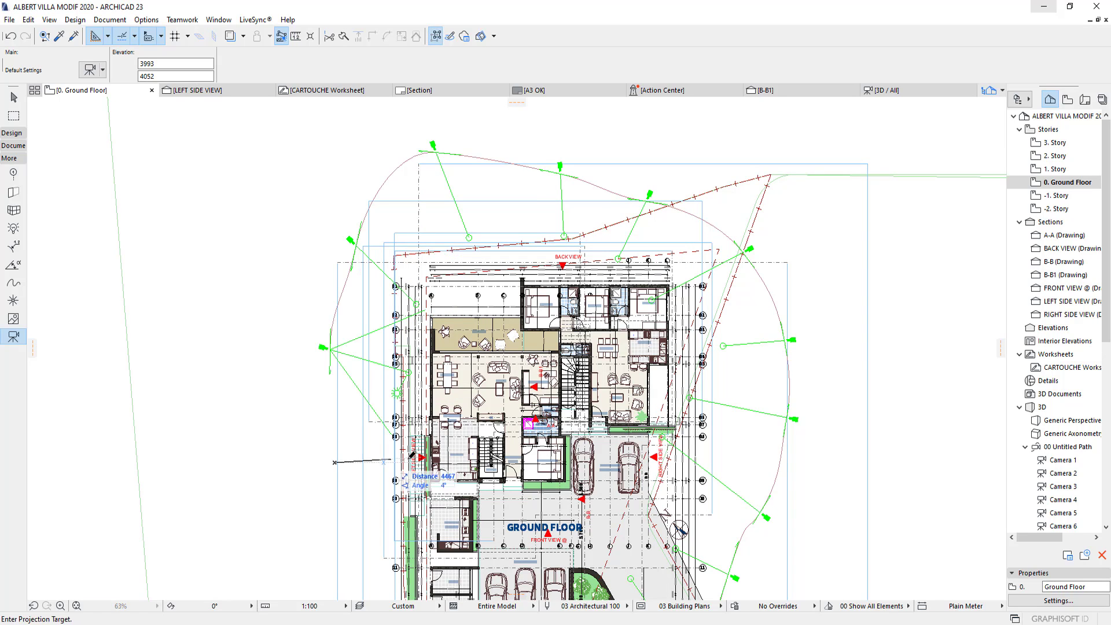
left_click(409, 461)
Continue the path with one camera beside the small front-left rooms and one at the front left corner, both aimed inward
middle_click_drag(427, 418, 479, 275)
left_click(384, 422)
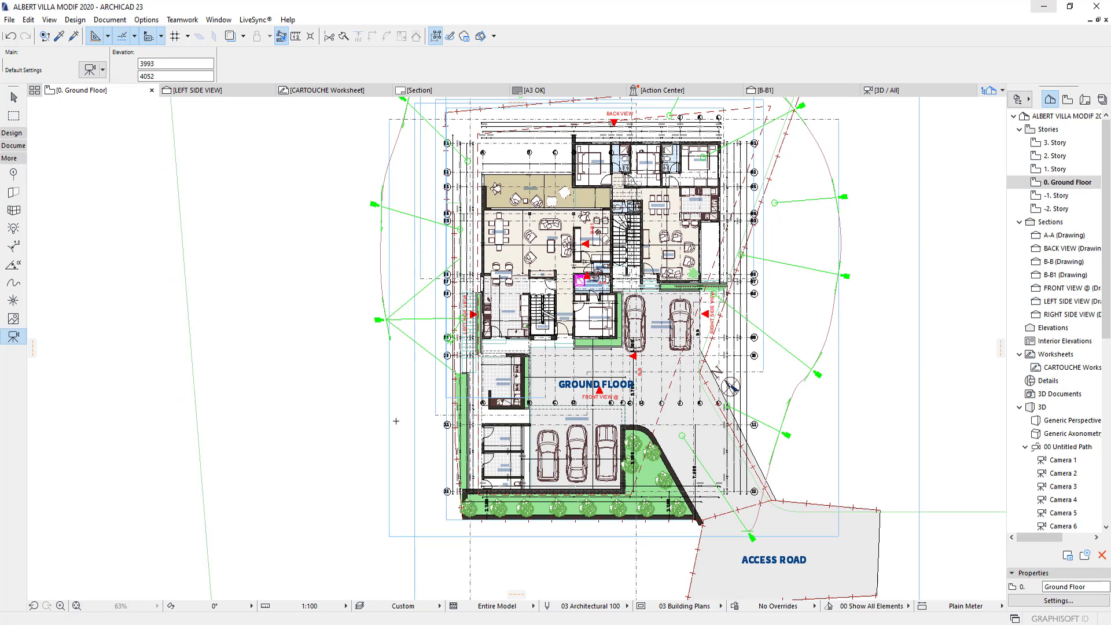
left_click(446, 418)
middle_click_drag(413, 537, 398, 441)
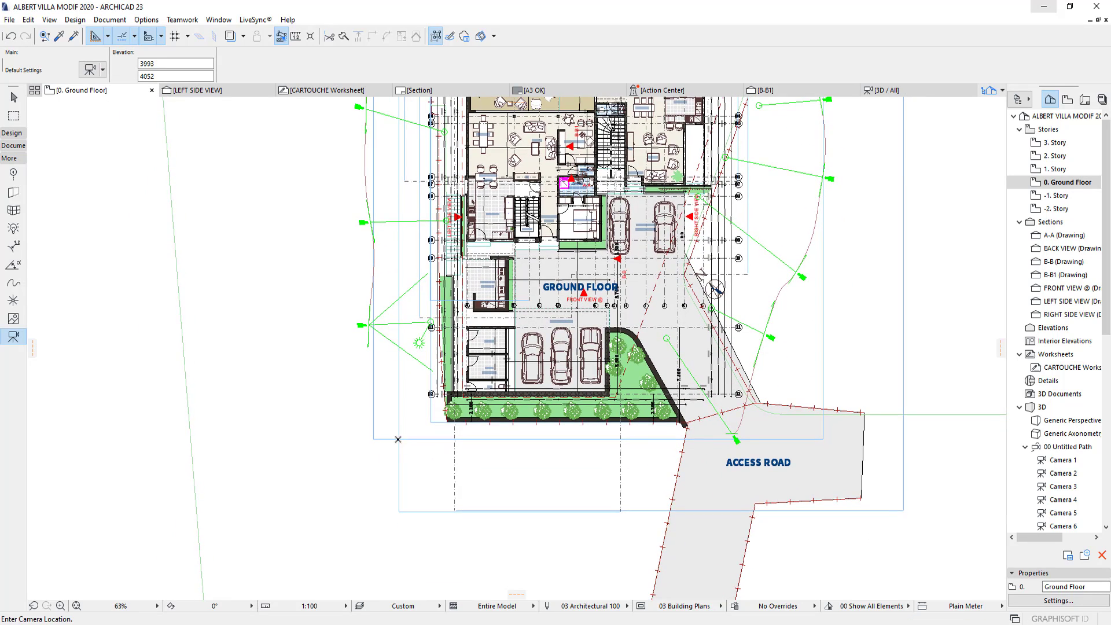
left_click(395, 446)
left_click(441, 404)
Place three cameras along the front, from below the hedge to the access road's edge, aimed at the villa to complete the loop
left_click(483, 488)
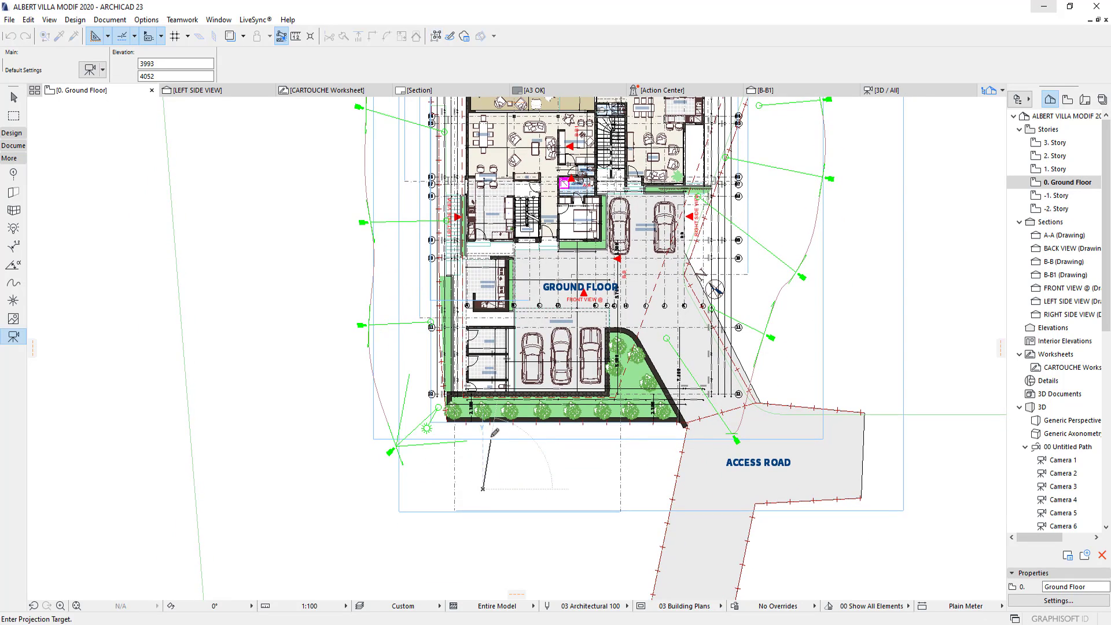
left_click(491, 439)
left_click(565, 496)
left_click(592, 443)
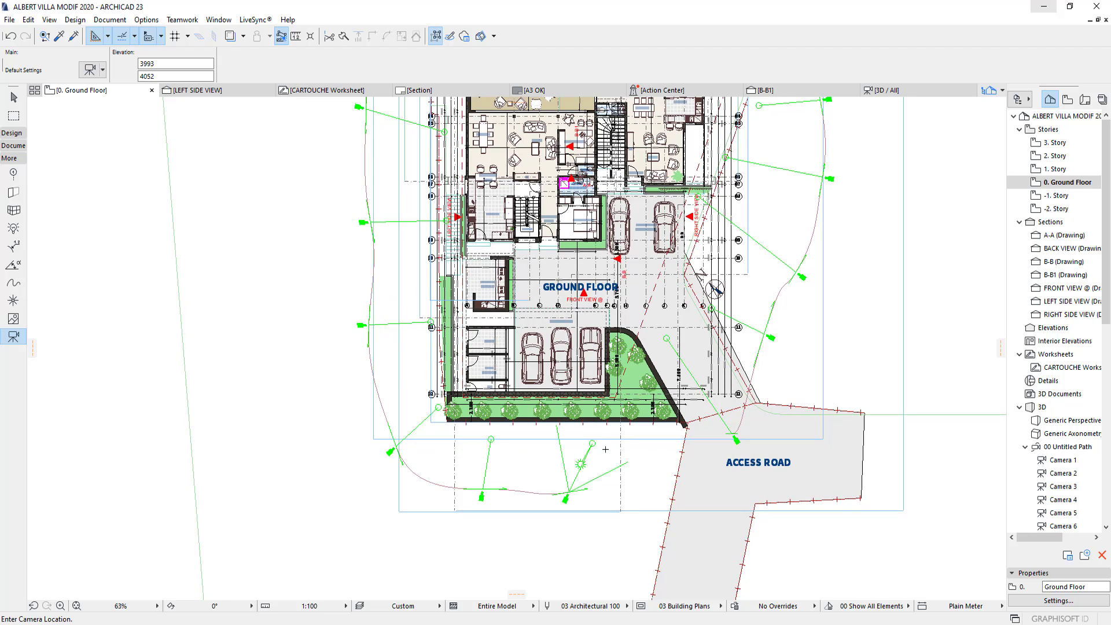
left_click(673, 483)
left_click(666, 429)
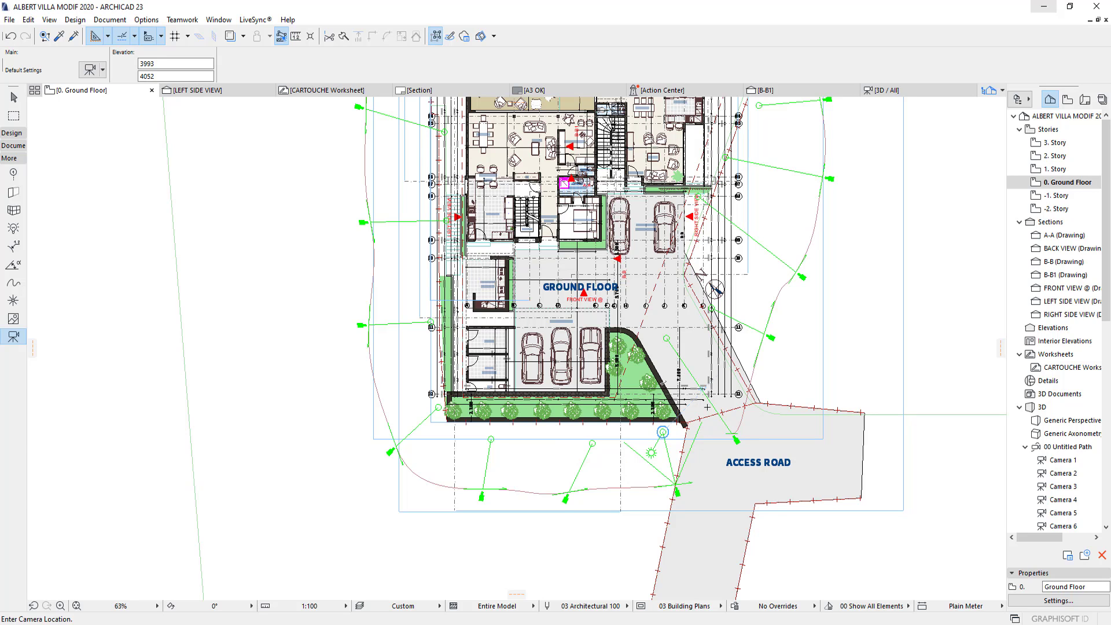
middle_click_drag(707, 407, 688, 458)
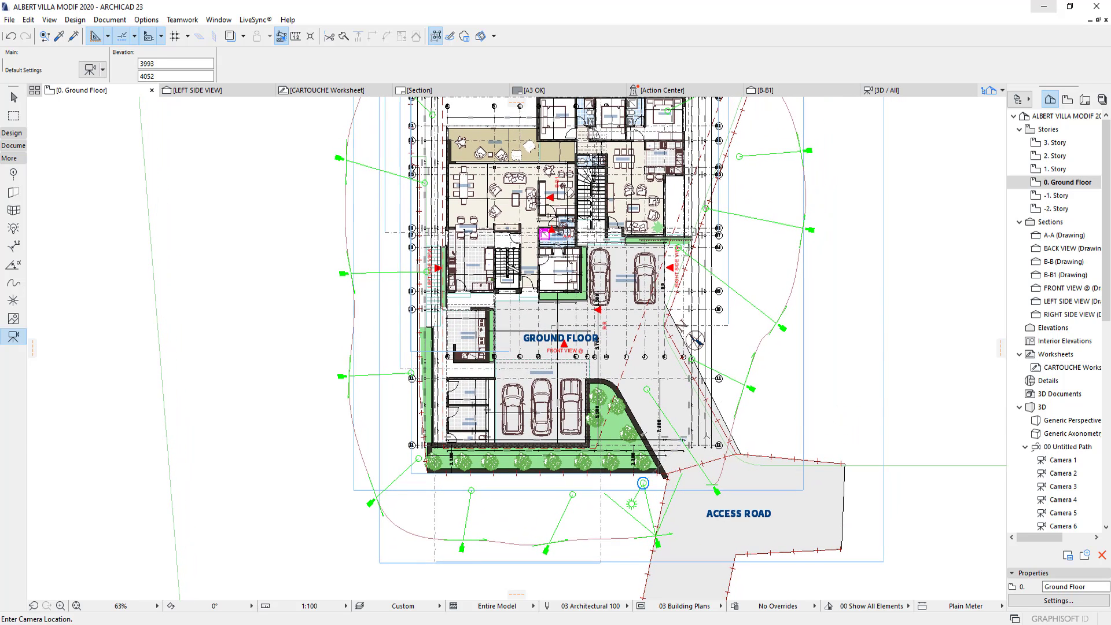
scroll(720, 429, "down", 2)
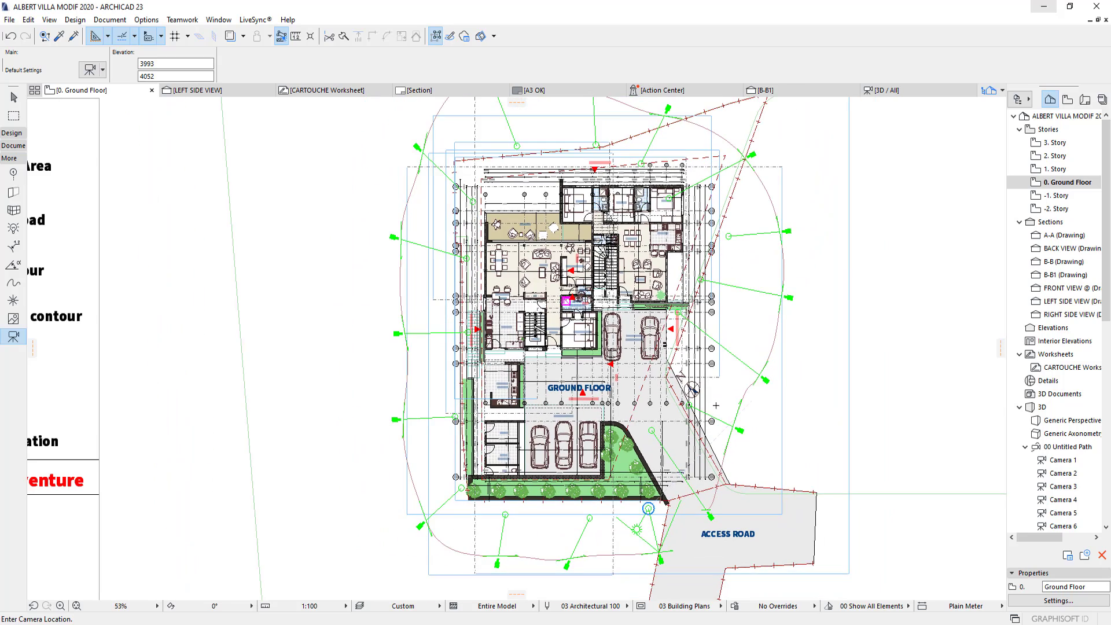
scroll(697, 525, "up", 2)
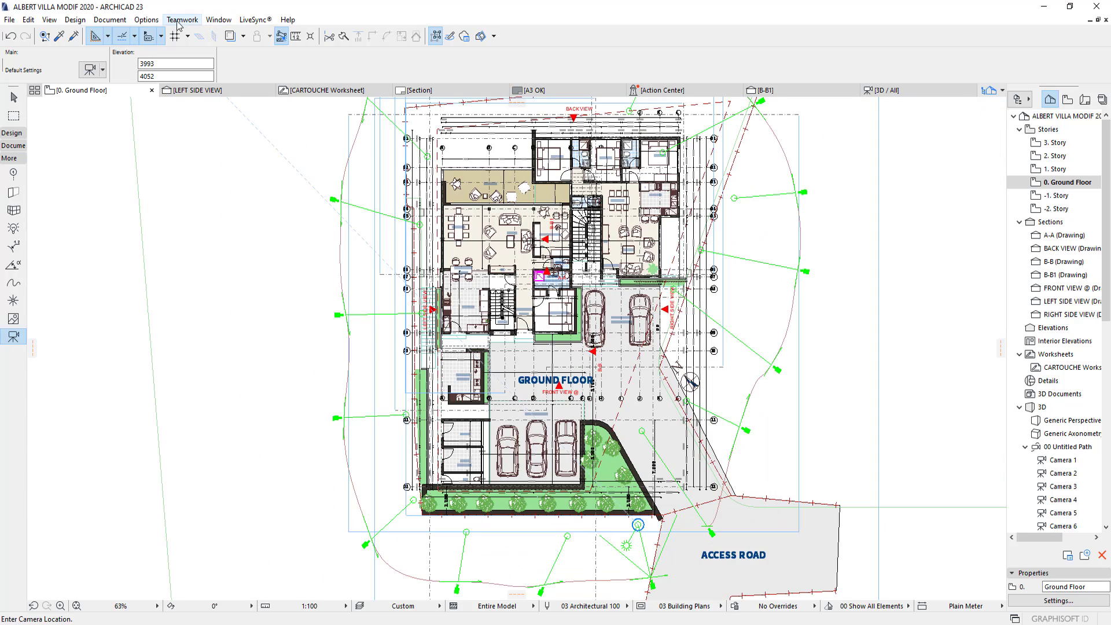
Display the 3D Visualization toolbar and dock it above the standard toolbar
left_click(217, 20)
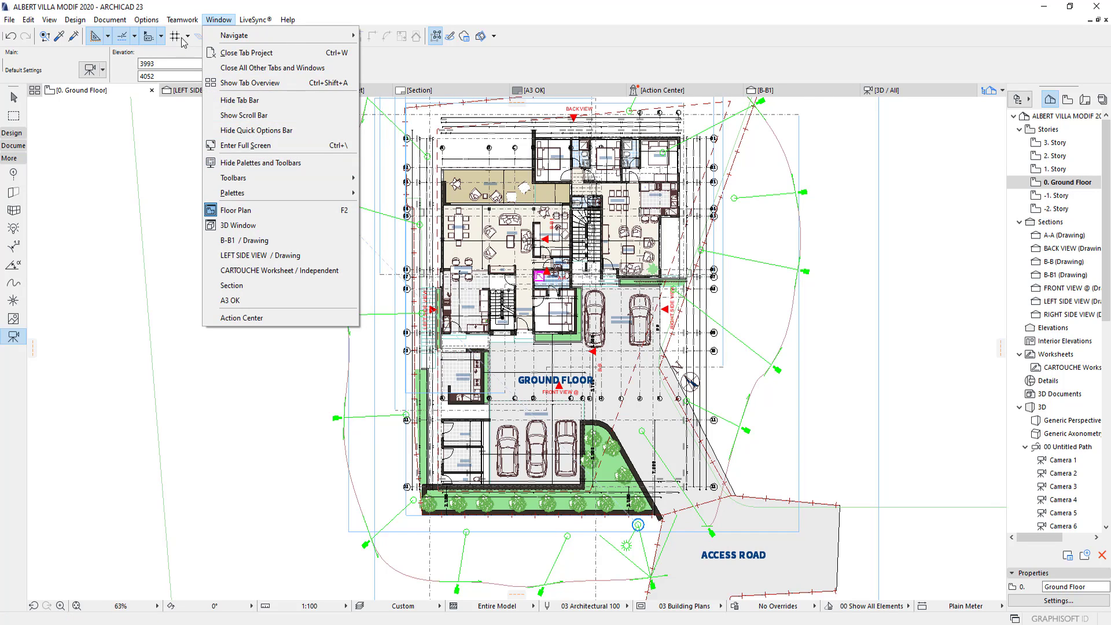
left_click(216, 21)
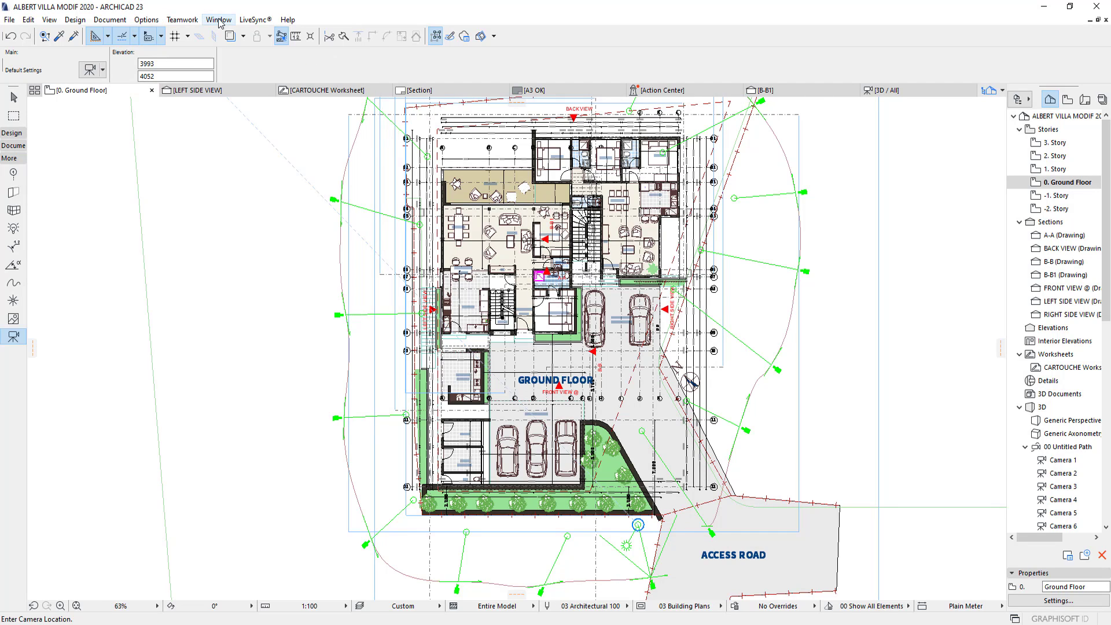
left_click(219, 21)
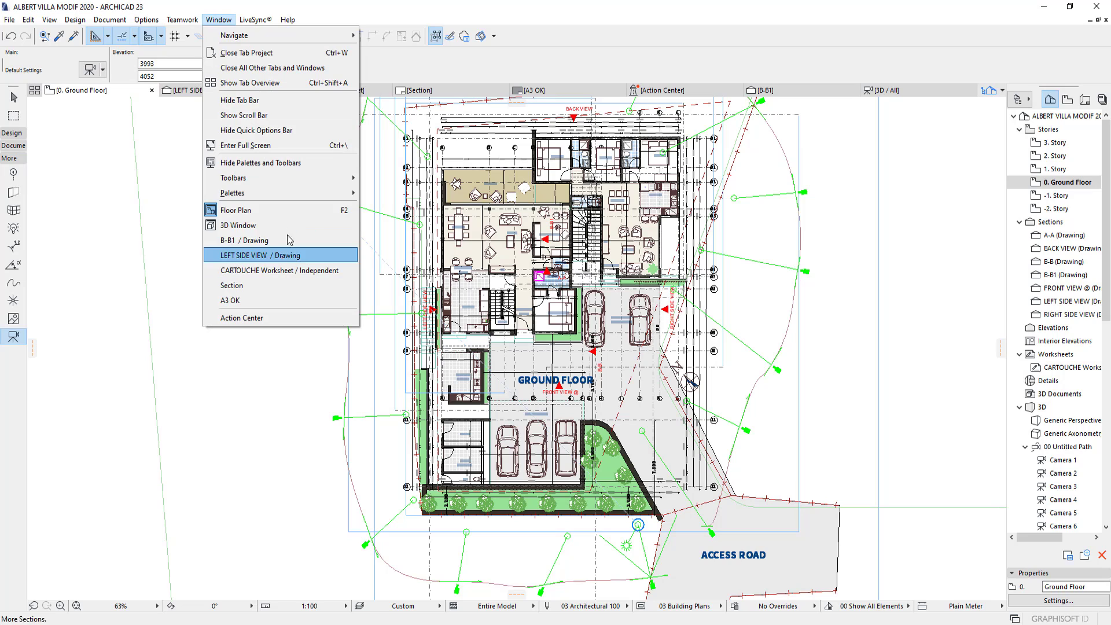
mouse_move(301, 203)
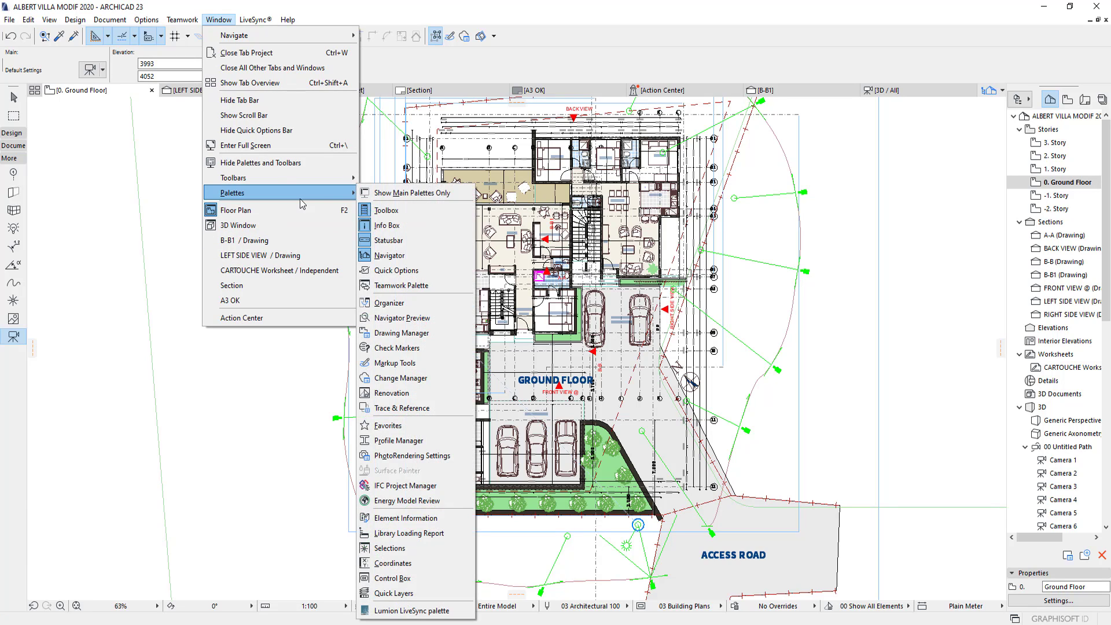
mouse_move(314, 182)
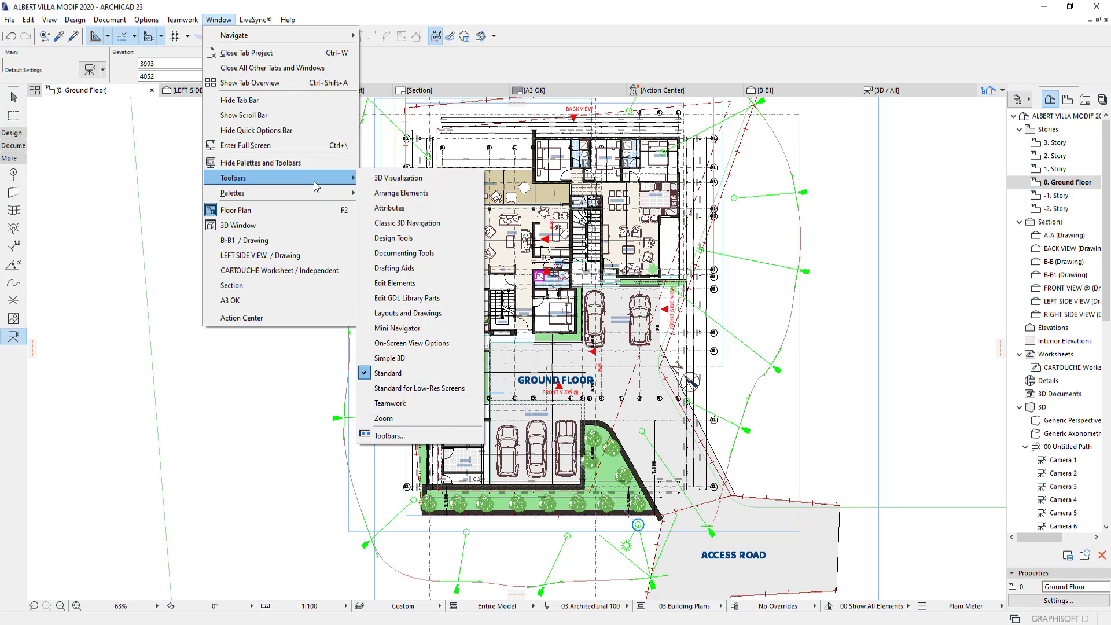
left_click(395, 179)
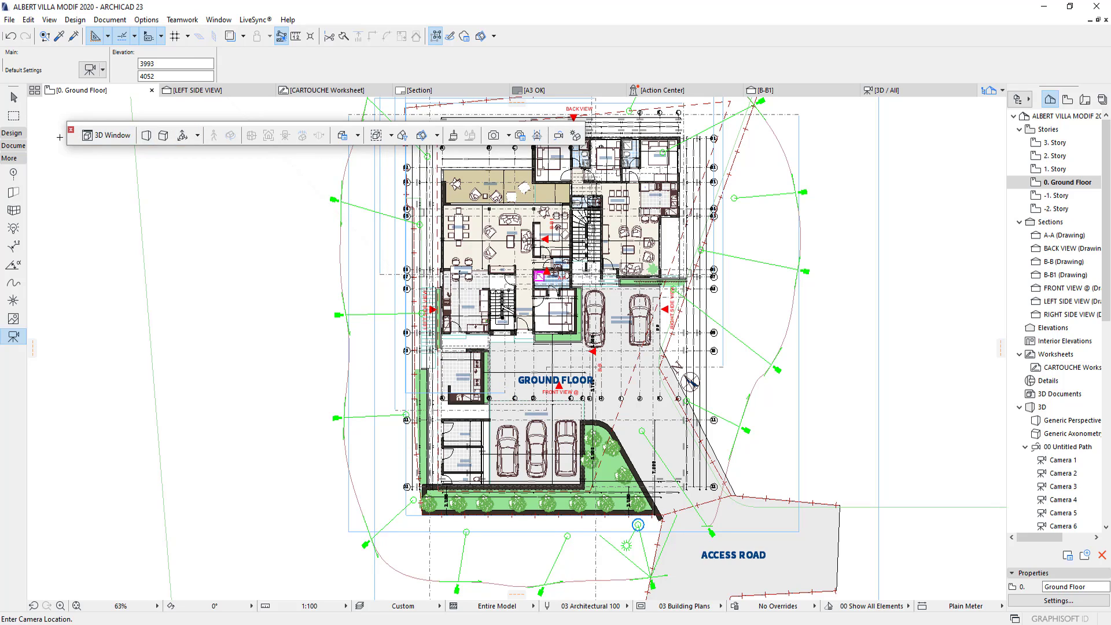
left_click_drag(72, 142, 214, 46)
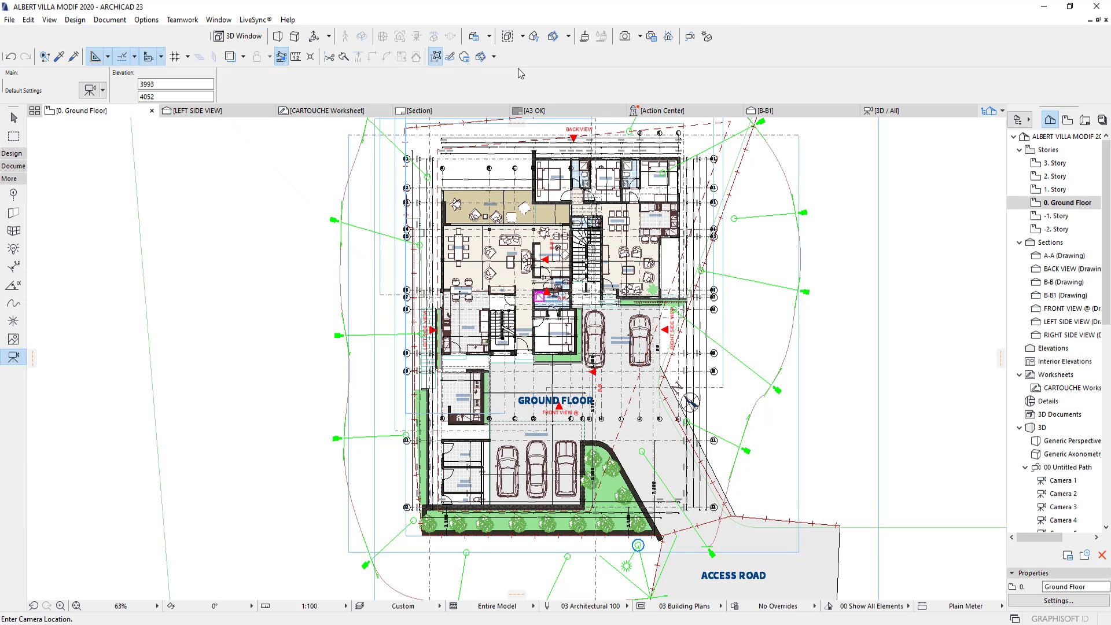
Create a fly-through from the camera path using the 3D window source and in-between frames, and start saving it as an MP4 movie
left_click(691, 37)
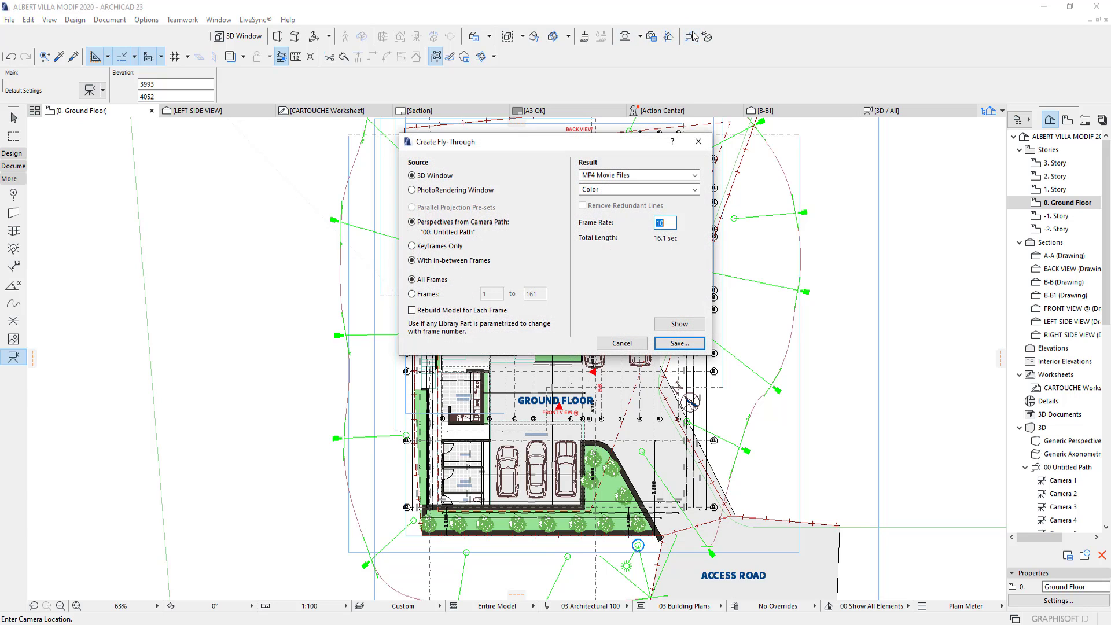
left_click(678, 344)
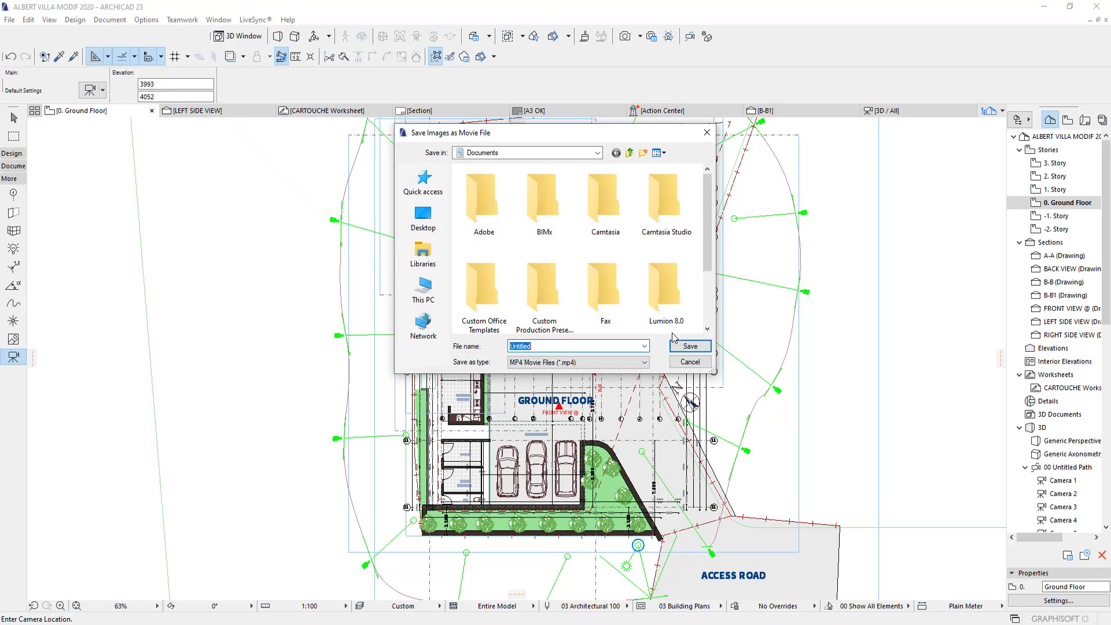
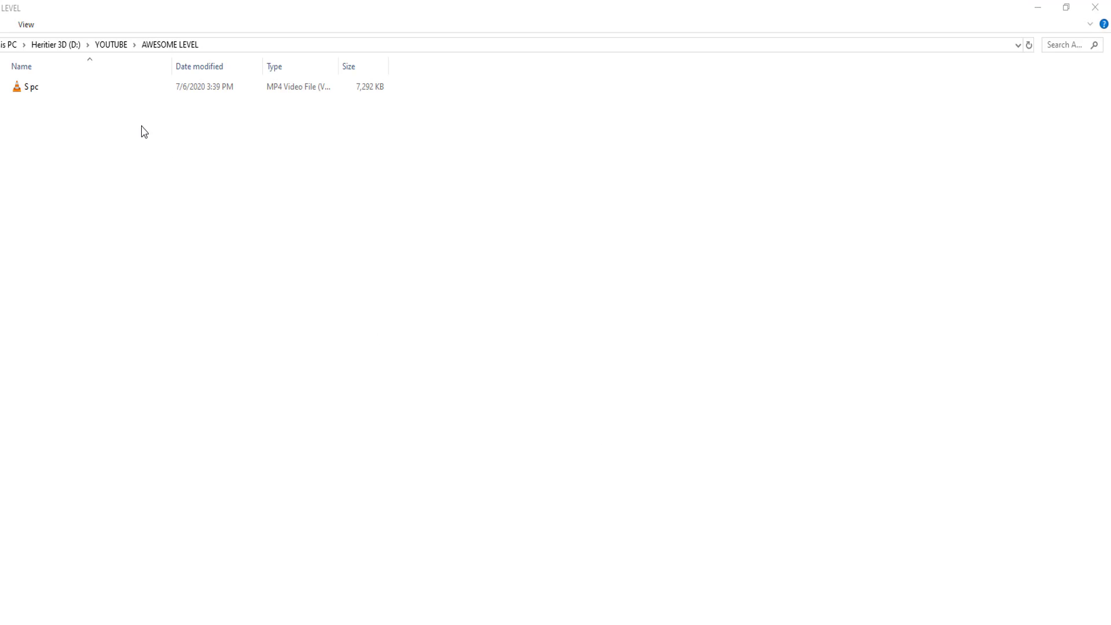
Play the exported fly-through movie S pc enlarged in VLC media player, and put the player away when it ends
right_click(155, 90)
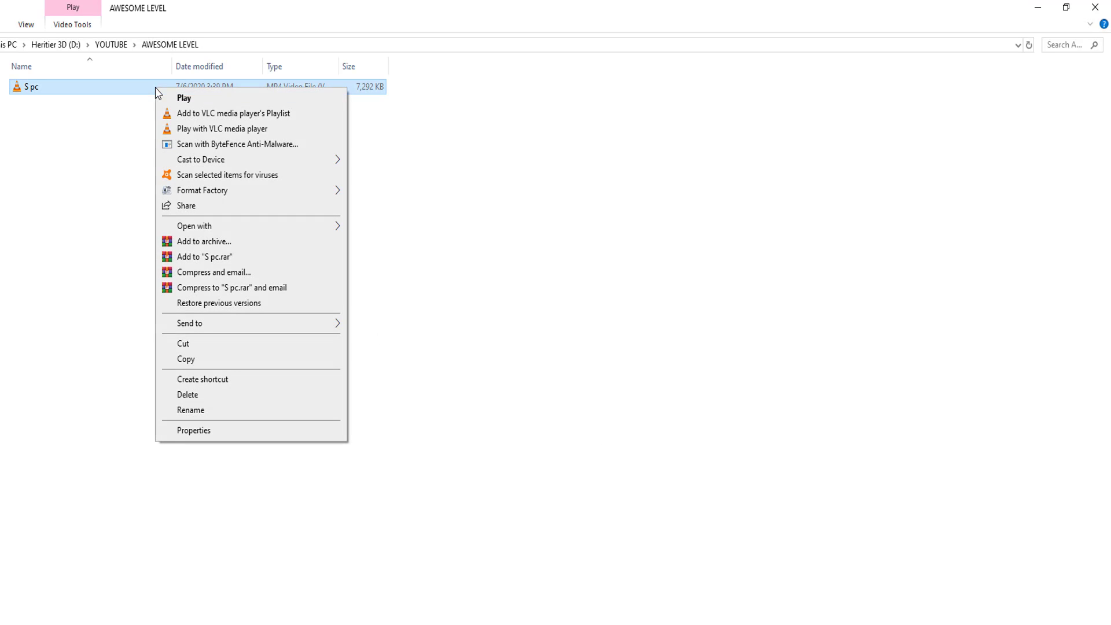
left_click(185, 101)
key("Return")
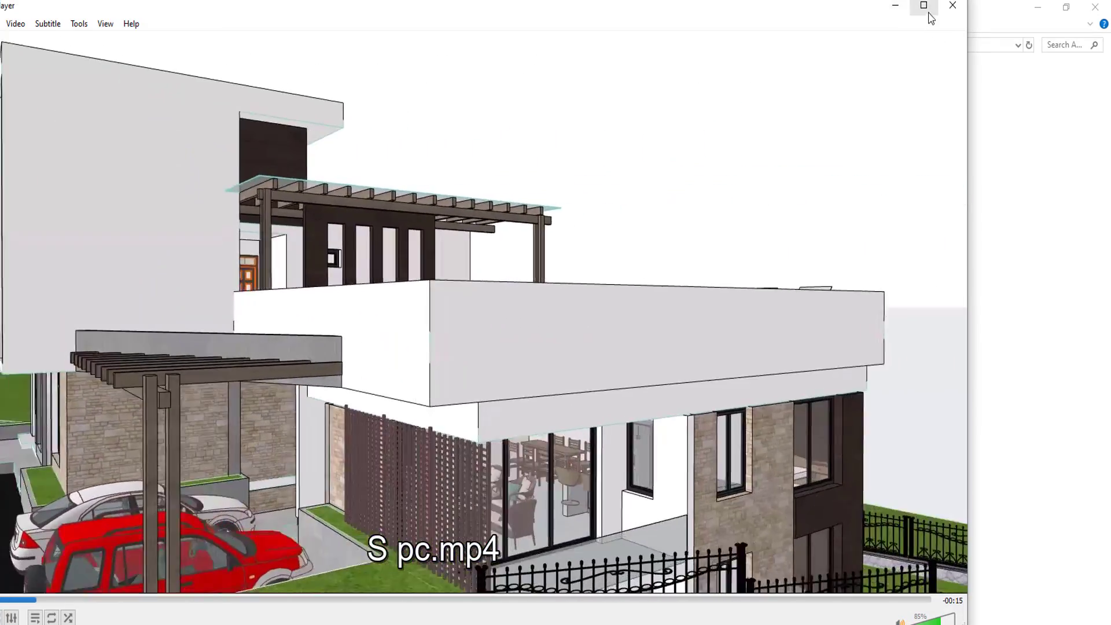
left_click(931, 15)
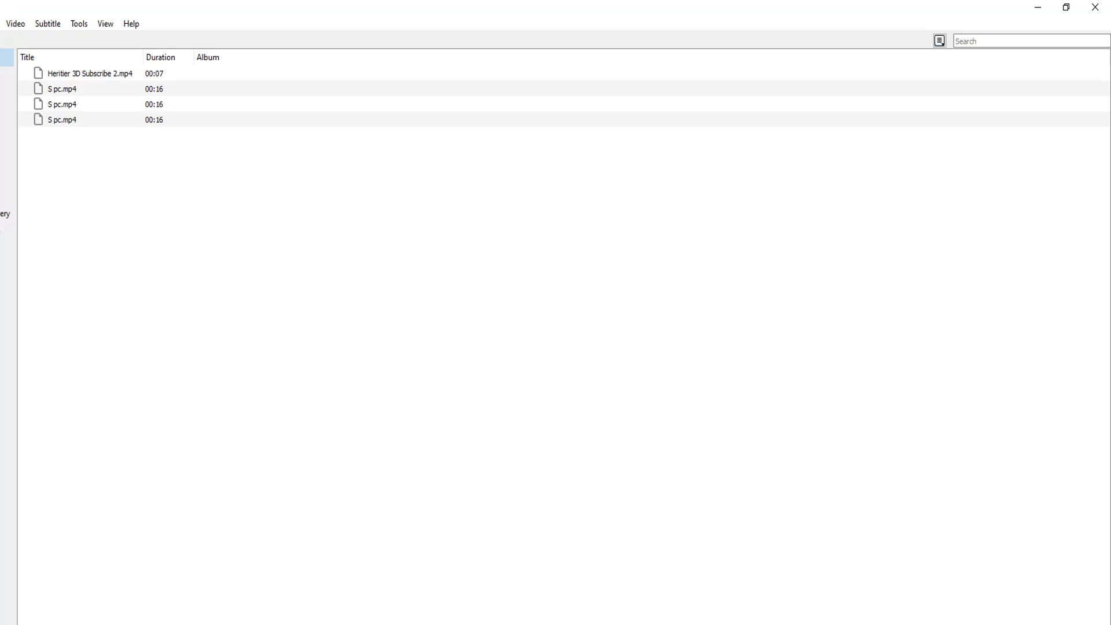
left_click(1035, 8)
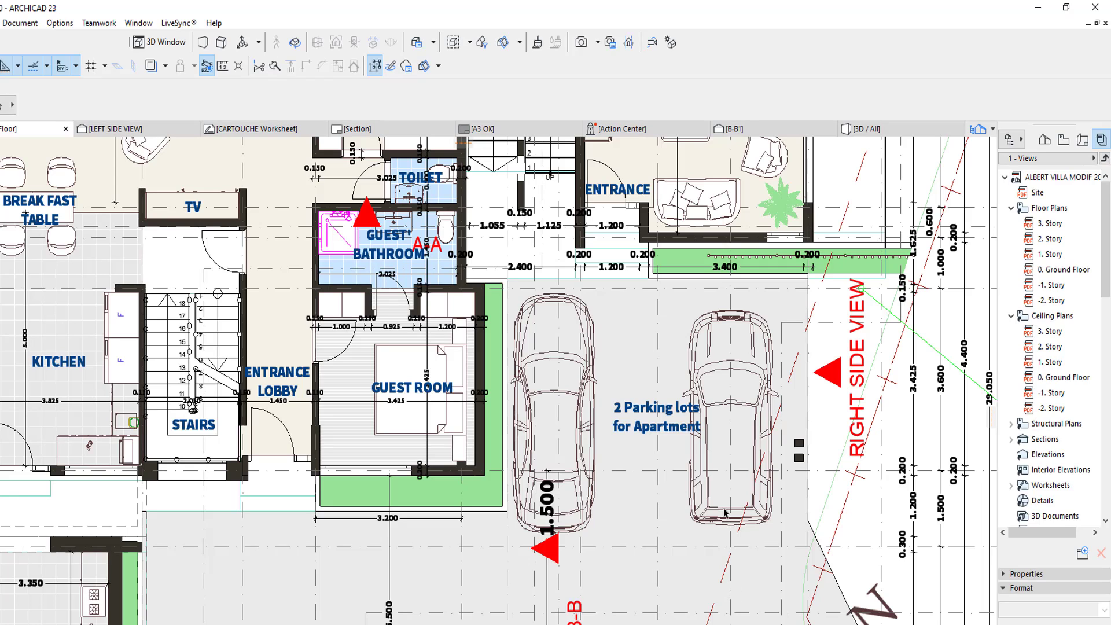
Switch to ARCHICAD, open Camera 1 of the untitled path in the 3D window and orbit around the villa's front
scroll(498, 380, "up", 3)
scroll(619, 530, "down", 5)
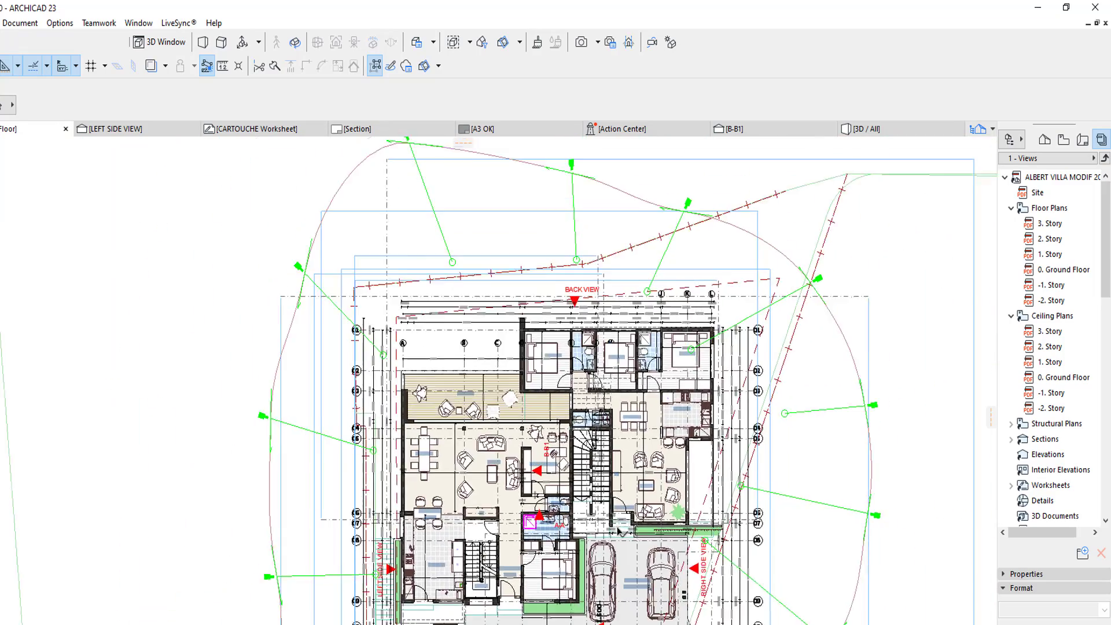
middle_click_drag(619, 529, 611, 469)
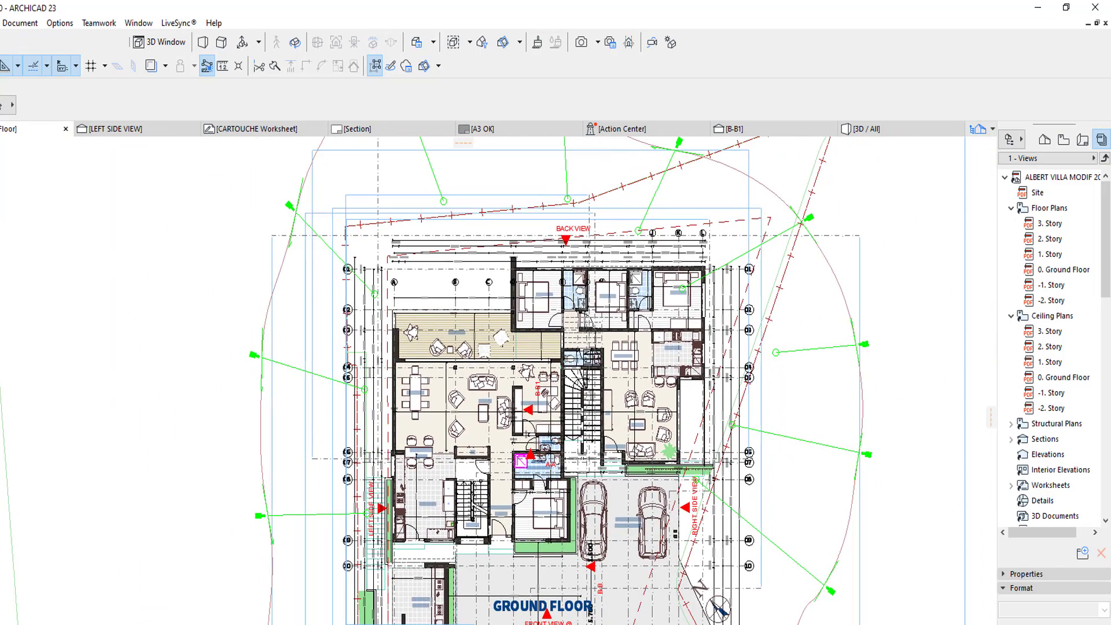
middle_click_drag(675, 539, 665, 488)
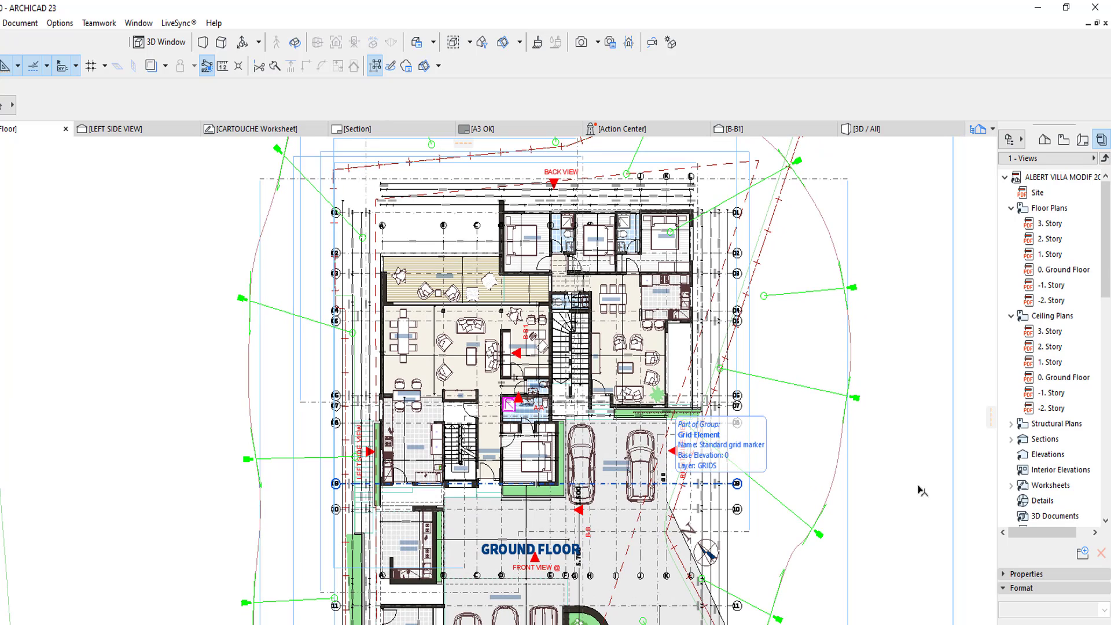
left_click(1044, 139)
double_click(1058, 470)
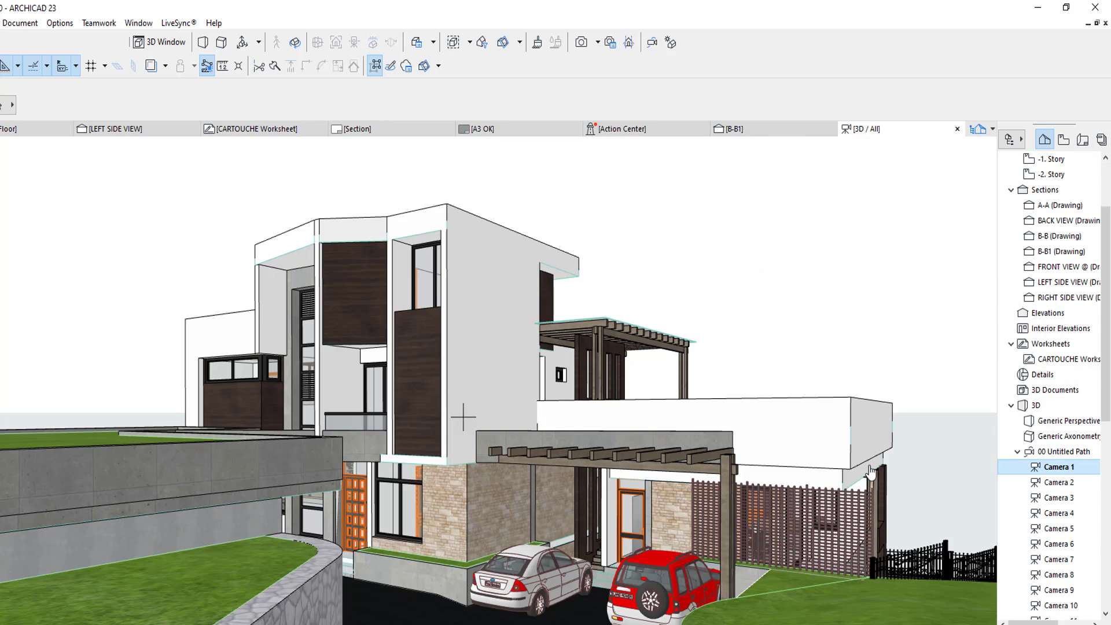
left_click_drag(442, 462, 336, 425)
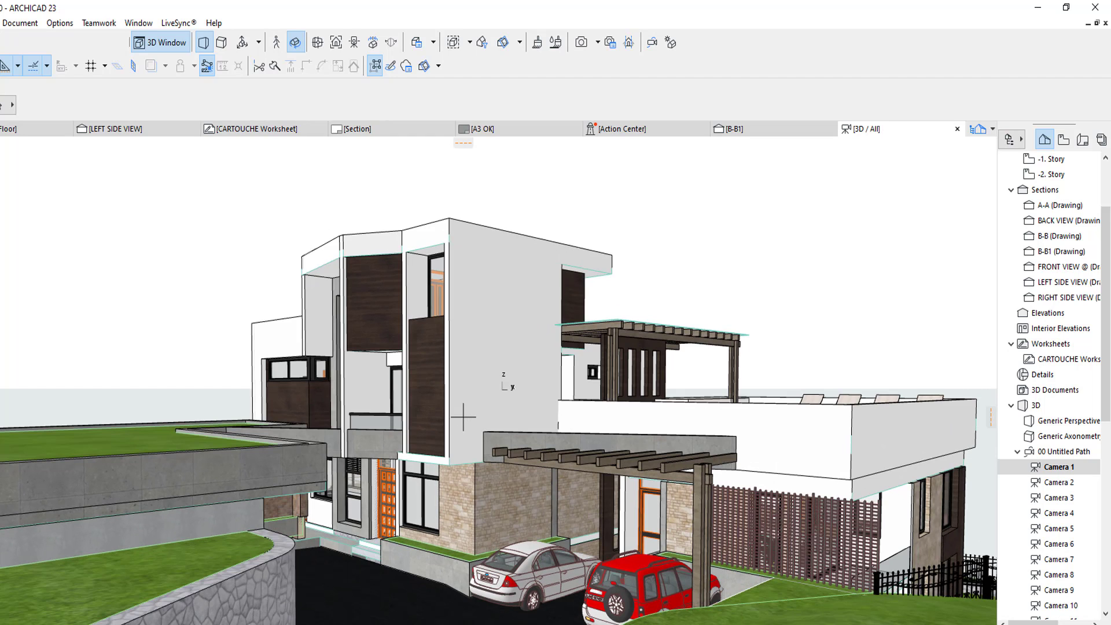
Look around the villa in 3D Explore mode and leave the mode
key("shift+F3")
left_click(578, 500)
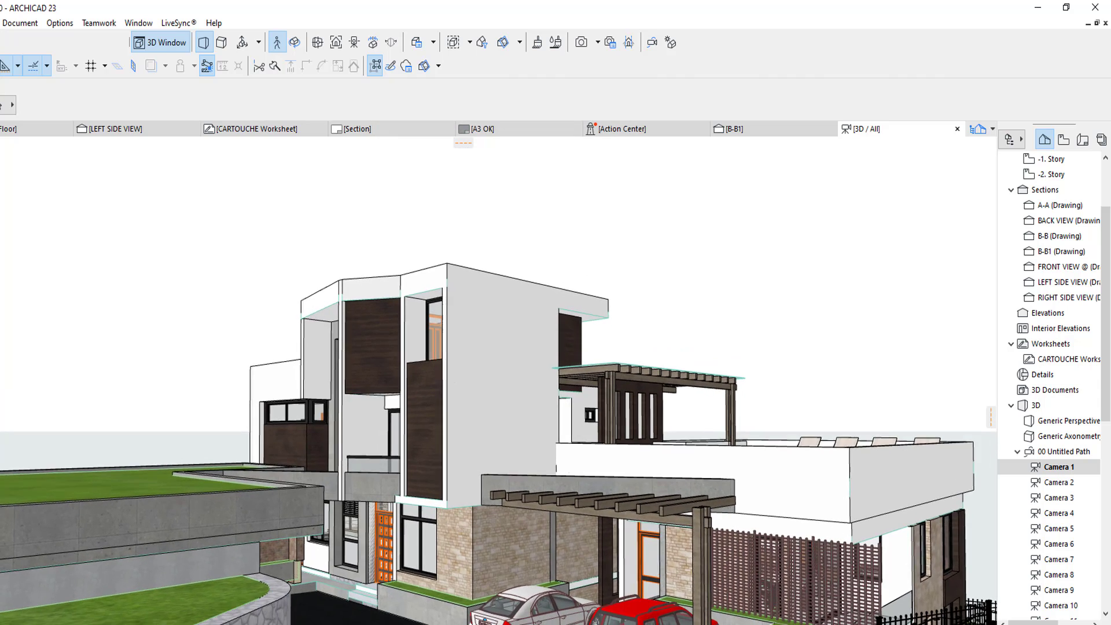
key("Escape")
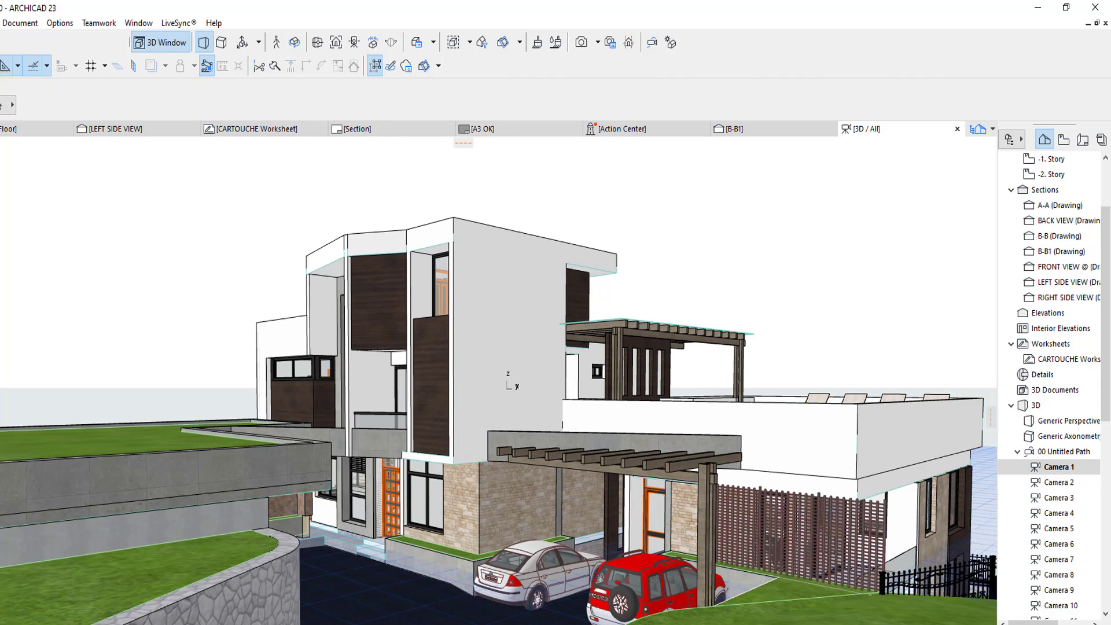
Display the 3D Explore shortcut information, start exploring and walk forward toward the villa
key("shift+F3")
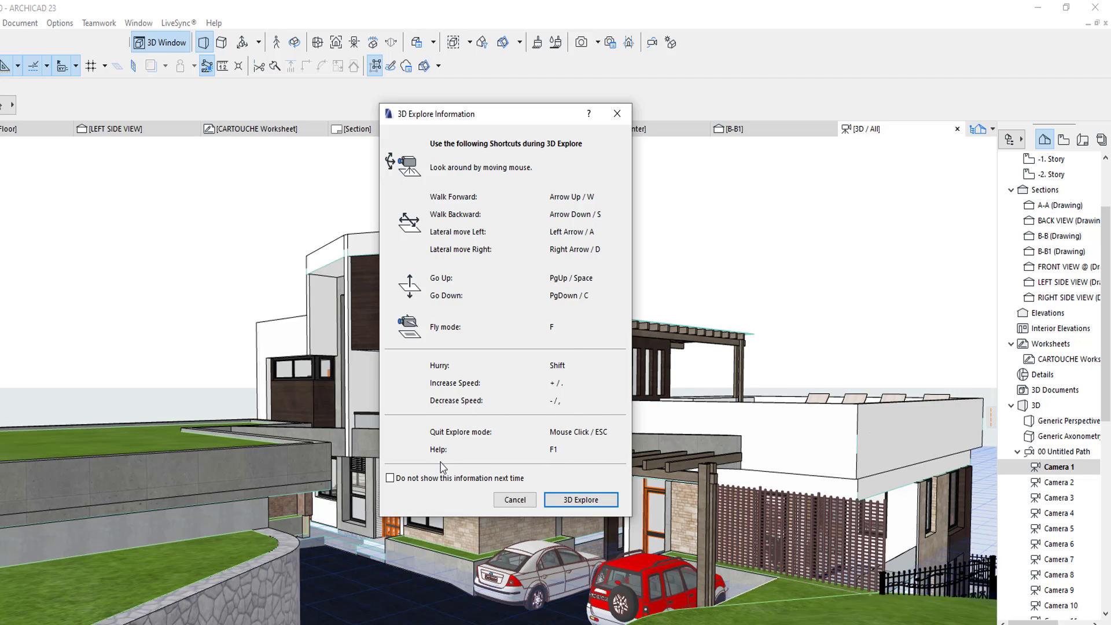
left_click(564, 501)
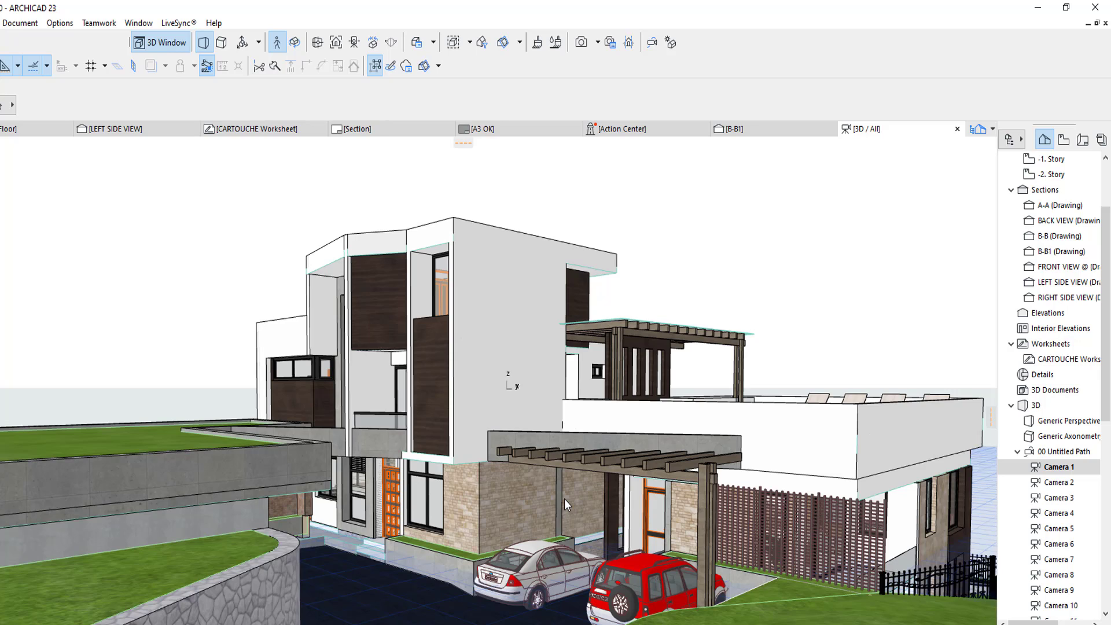
key("Up")
scroll(564, 499, "up", 4)
scroll(564, 498, "up", 4)
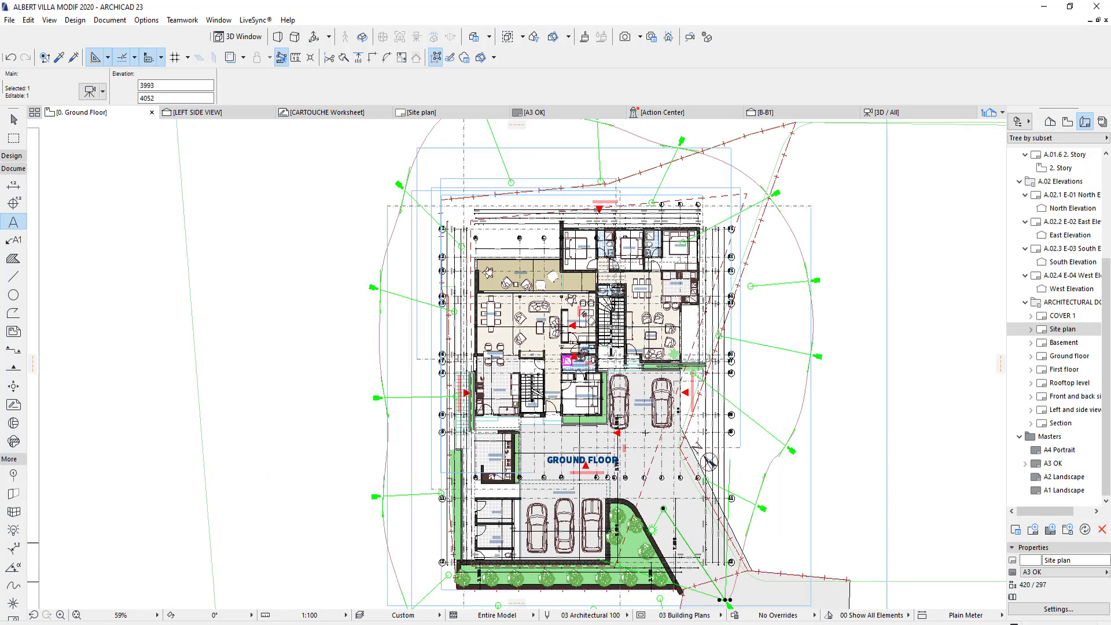
Open the Site plan layout and examine the site boundary, set back lines and greenery area behind the villa
double_click(1055, 331)
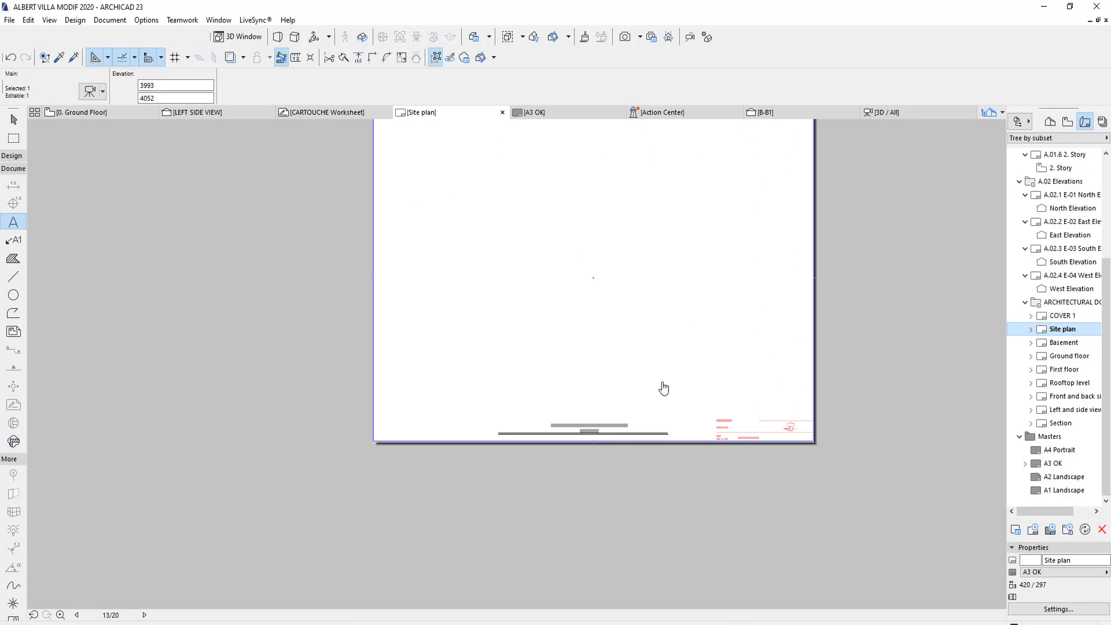
middle_click_drag(634, 241, 629, 398)
scroll(607, 367, "up", 1)
scroll(607, 366, "up", 5)
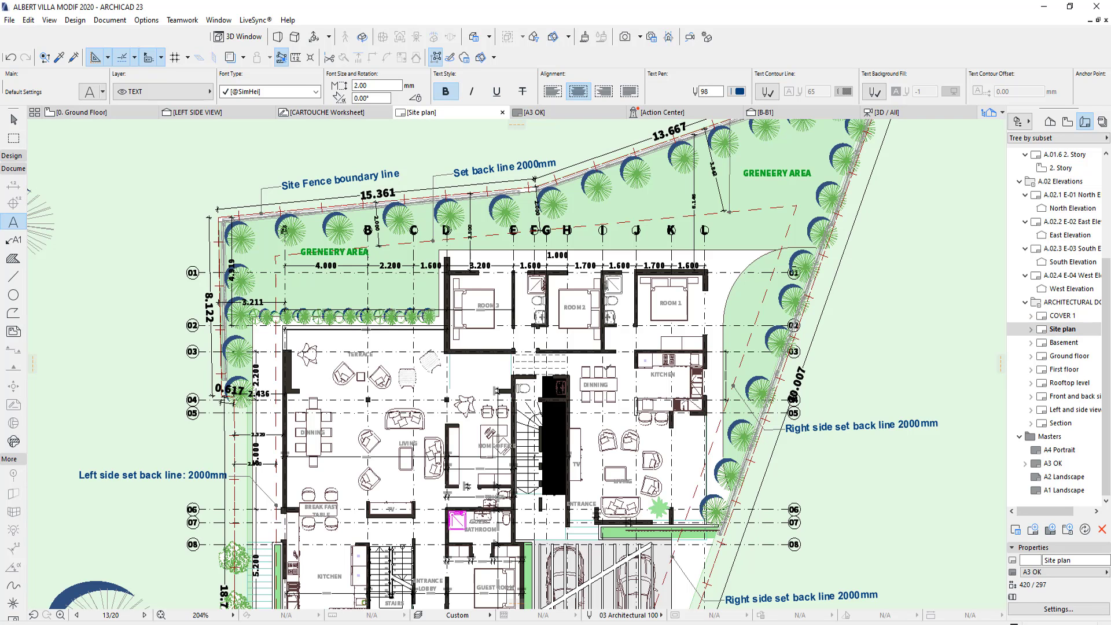
mouse_move(842, 436)
middle_mouse_down()
mouse_move(810, 364)
mouse_move(700, 279)
middle_mouse_up()
scroll(641, 323, "down", 1)
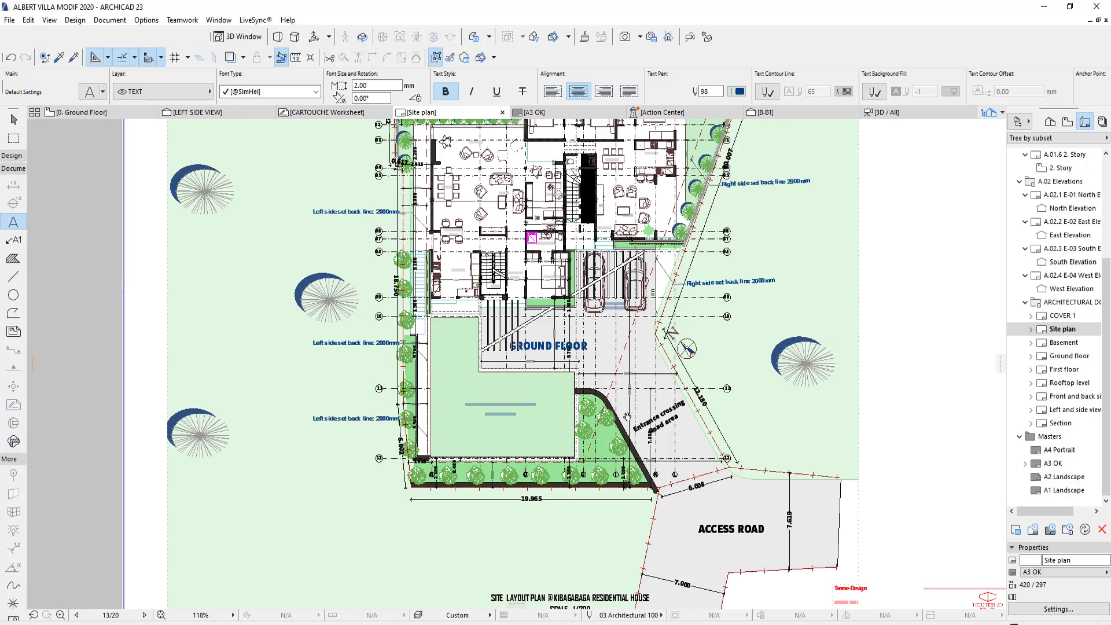
Examine the site plan's drawing title, access road, entrance area and parking lots, ending with an overview of the villa
middle_click_drag(627, 415, 596, 318)
scroll(623, 342, "up", 3)
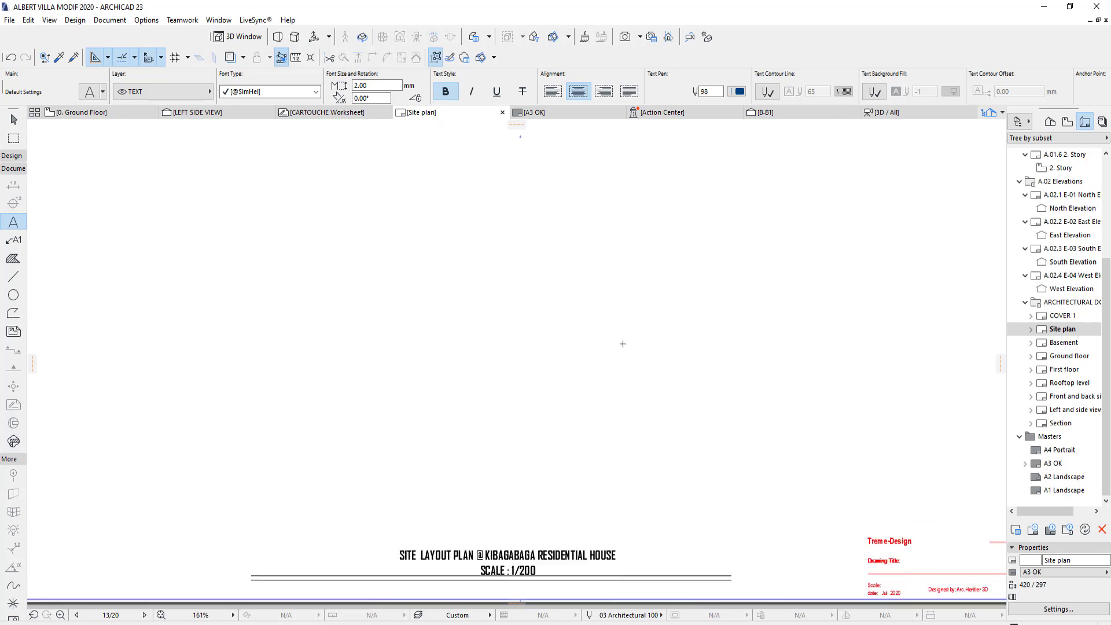
scroll(563, 342, "down", 1)
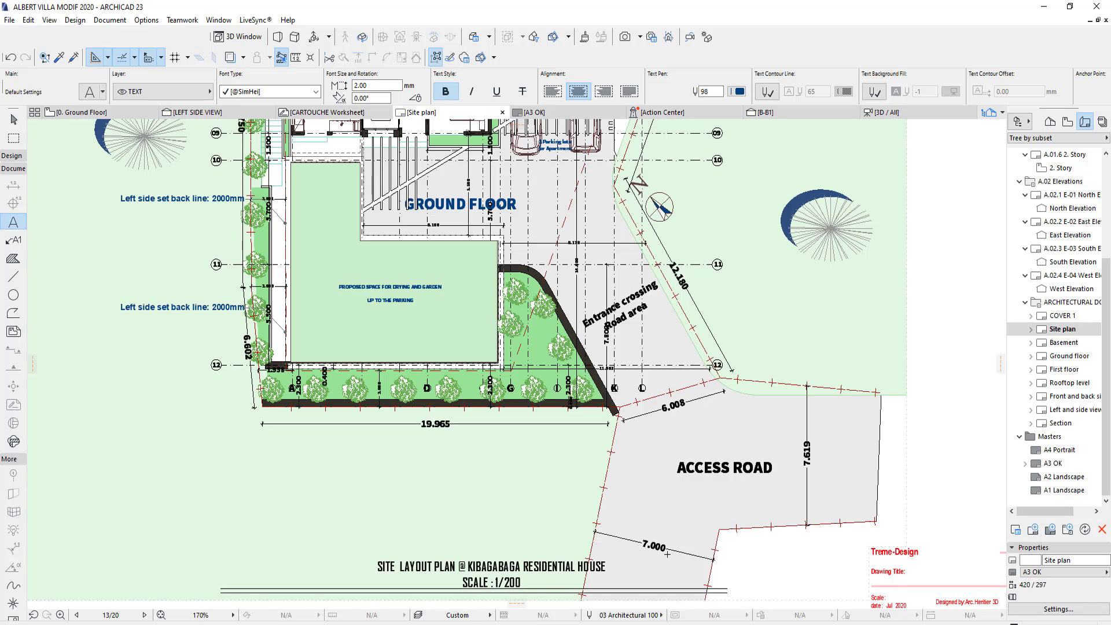
middle_click_drag(724, 454, 741, 522)
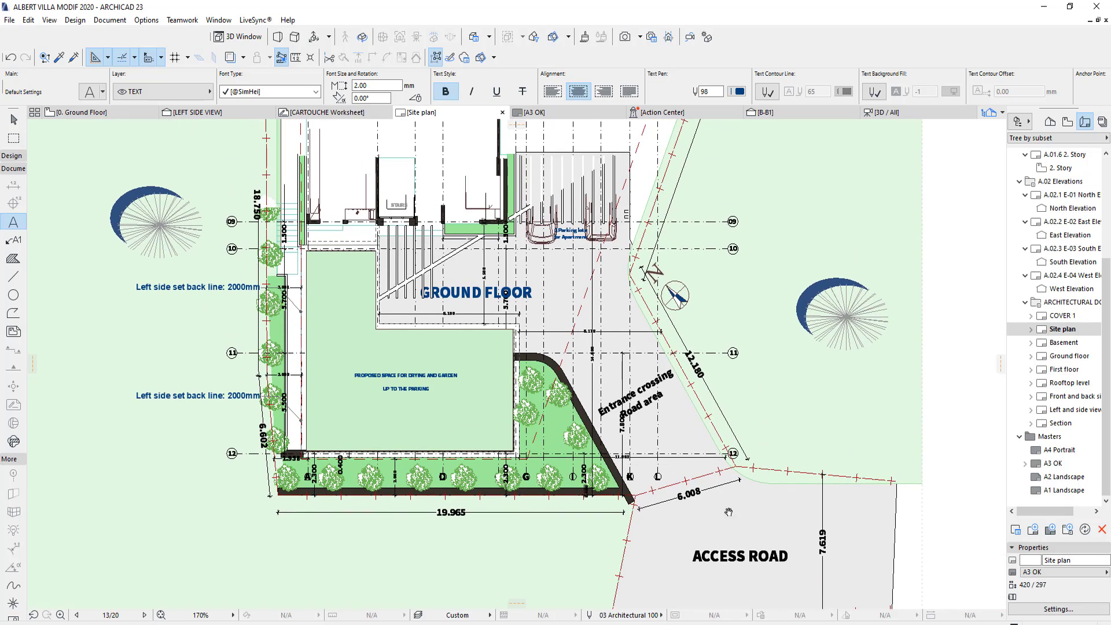
middle_click_drag(617, 393, 644, 490)
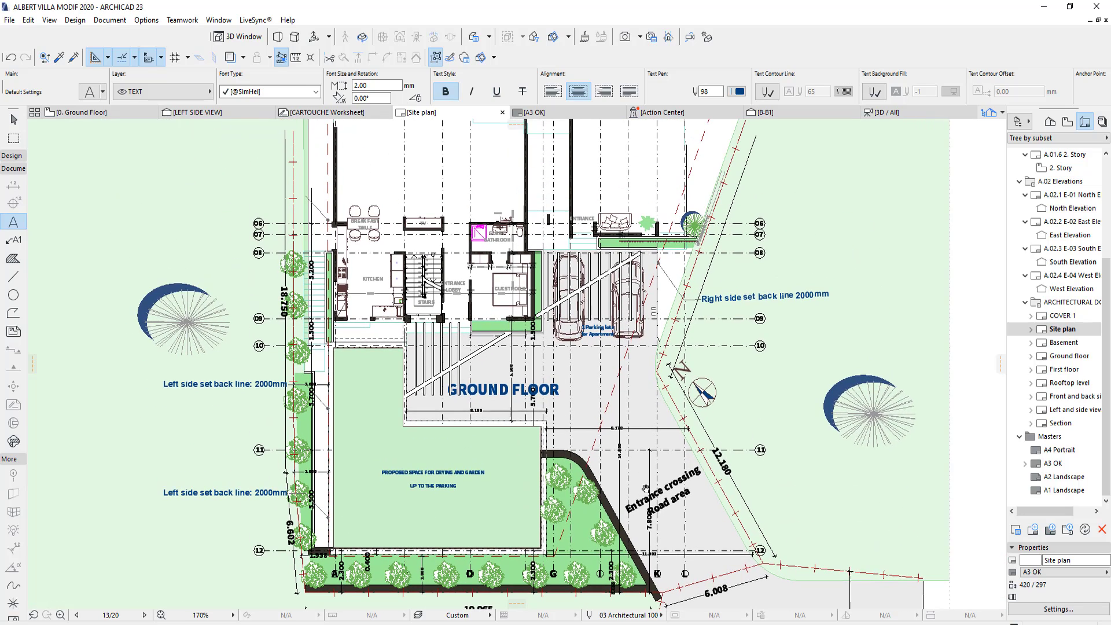
scroll(613, 312, "up", 2)
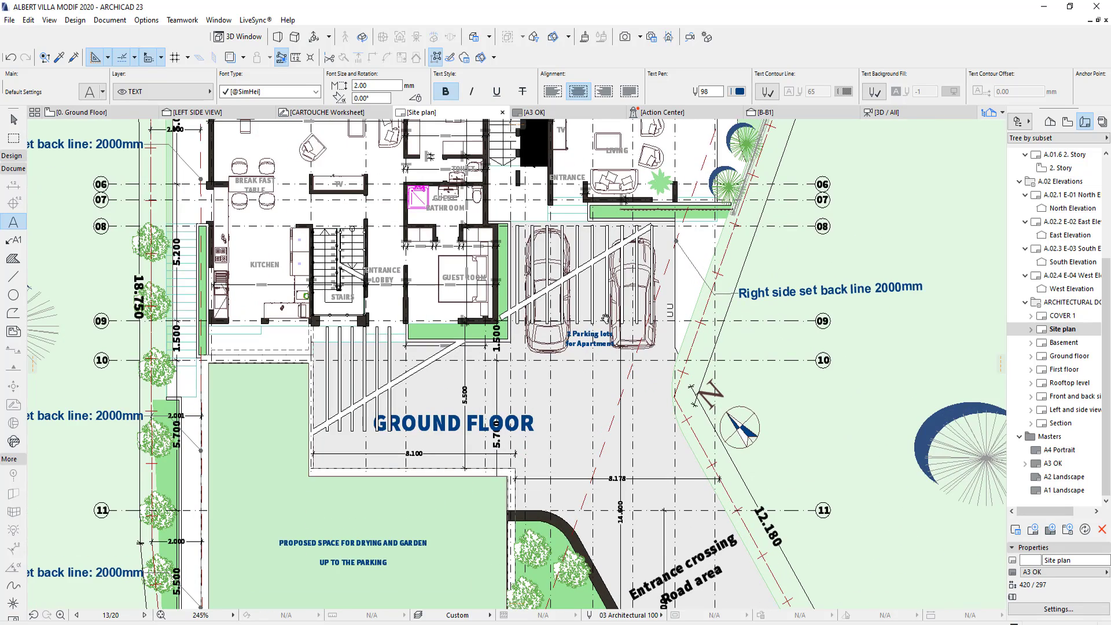
middle_click_drag(602, 292, 614, 365)
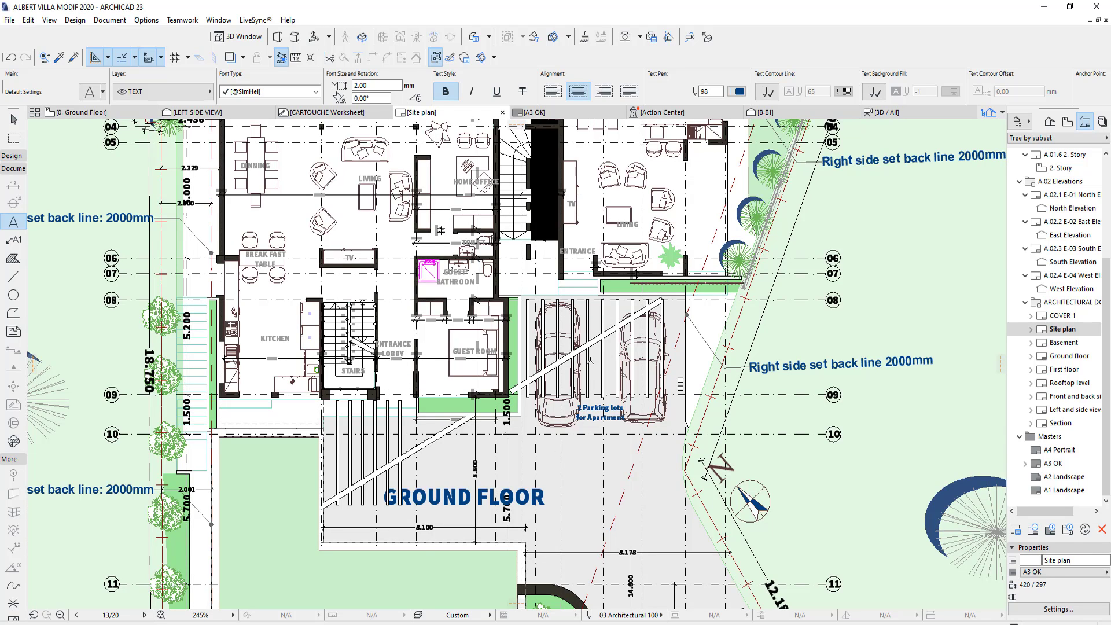
scroll(588, 553, "down", 4)
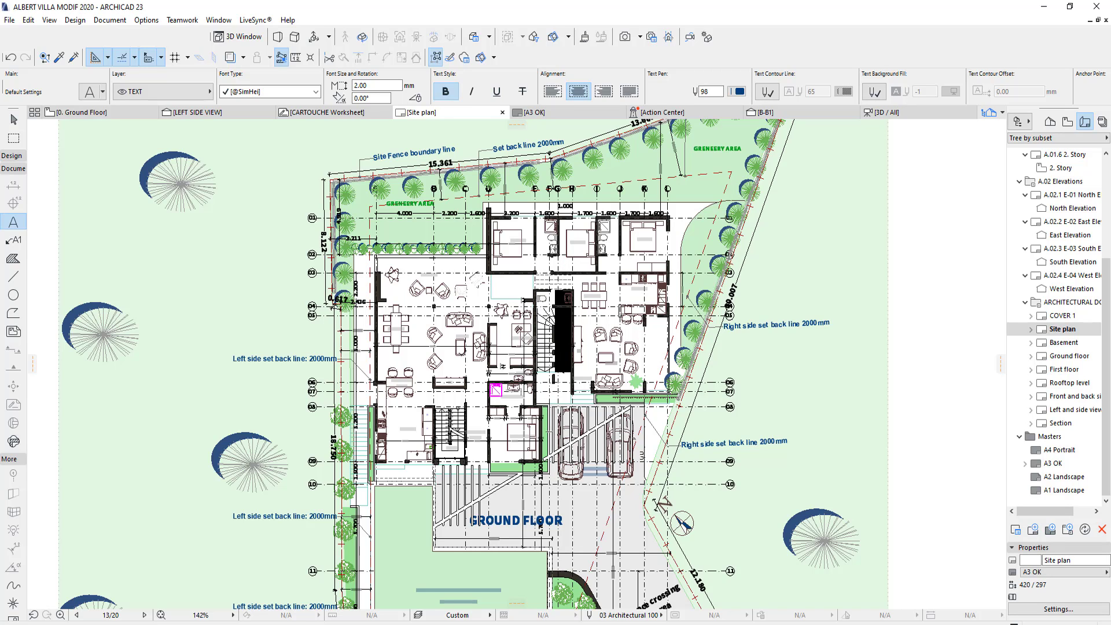
Open the Basement layout and review the basement floor plan on its sheet
double_click(1063, 342)
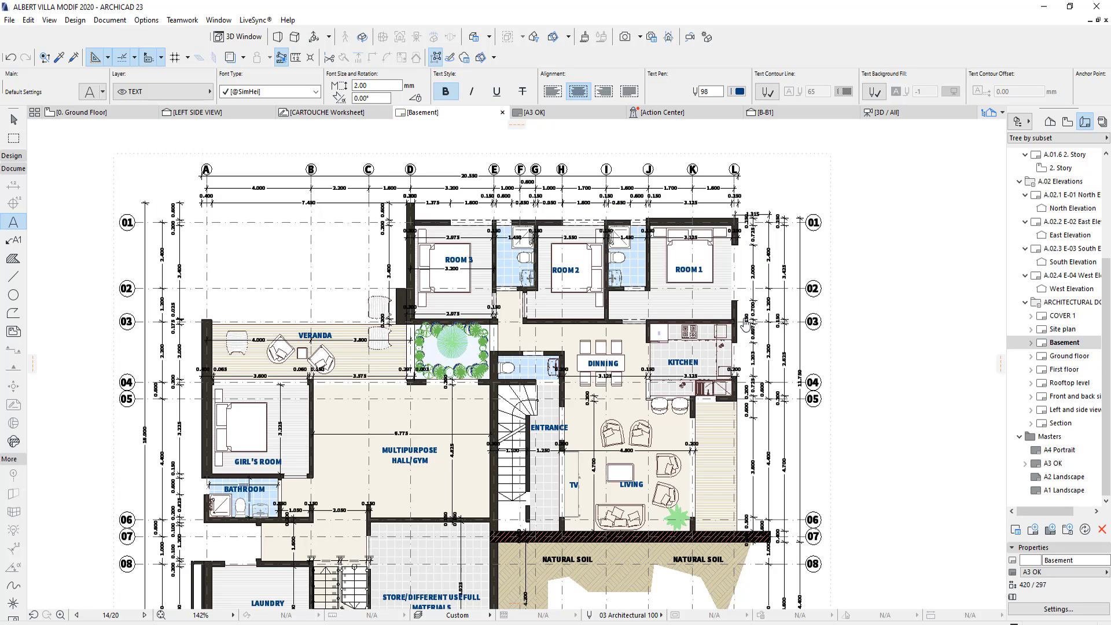
middle_click_drag(652, 354, 661, 302)
scroll(661, 302, "down", 4)
scroll(661, 302, "up", 1)
scroll(681, 473, "up", 5)
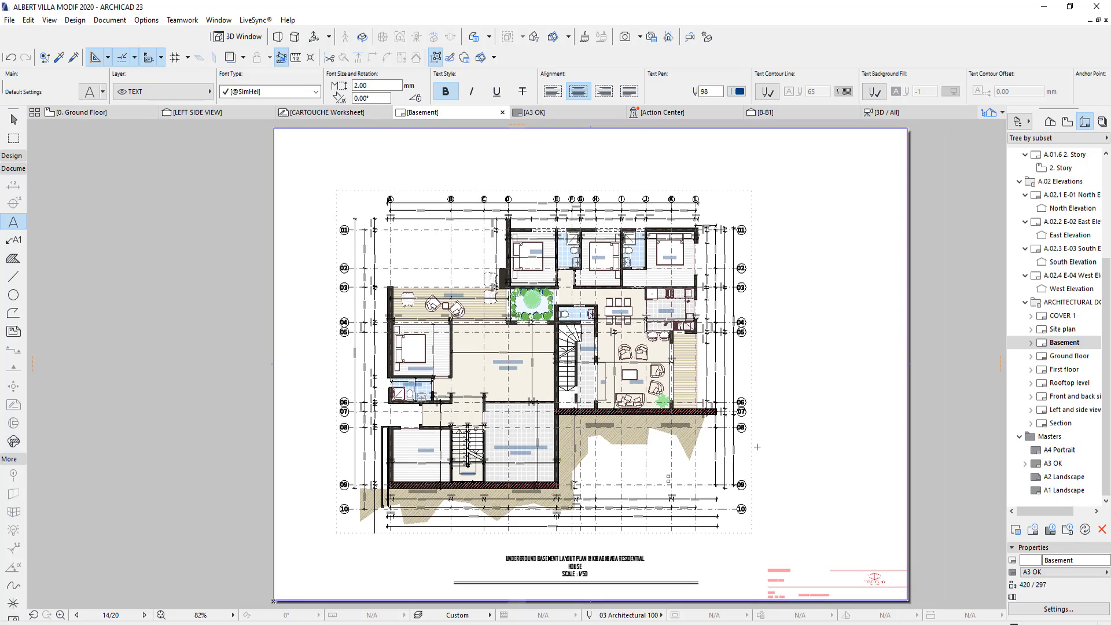
Inspect the logo and title block of the Basement sheet, and return to the overall basement plan
scroll(773, 510, "up", 6)
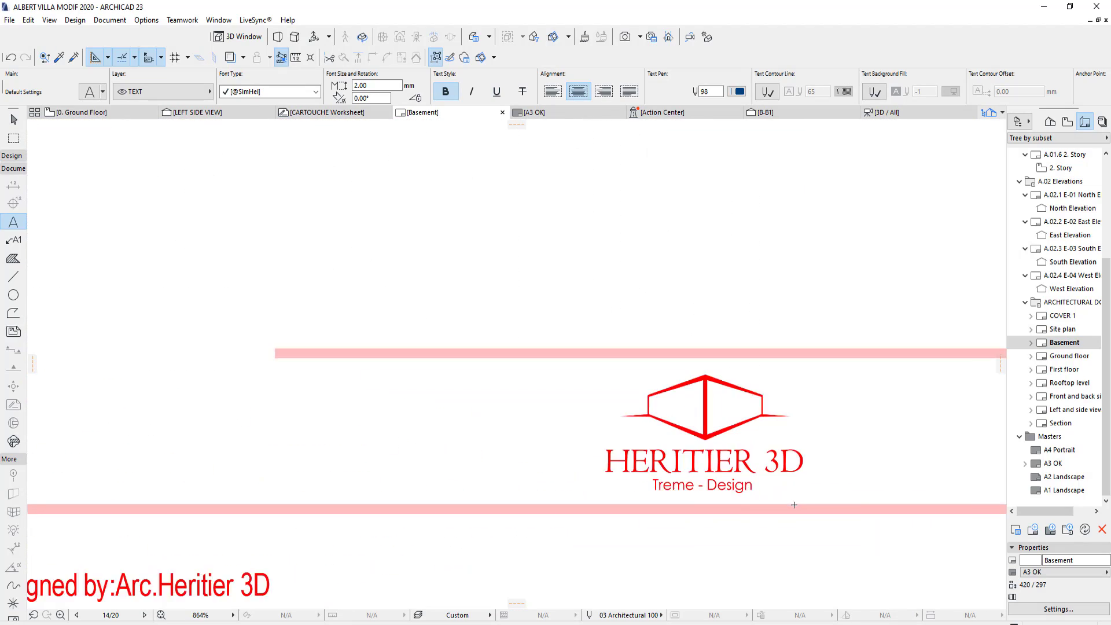
scroll(766, 510, "down", 9)
scroll(762, 509, "up", 3)
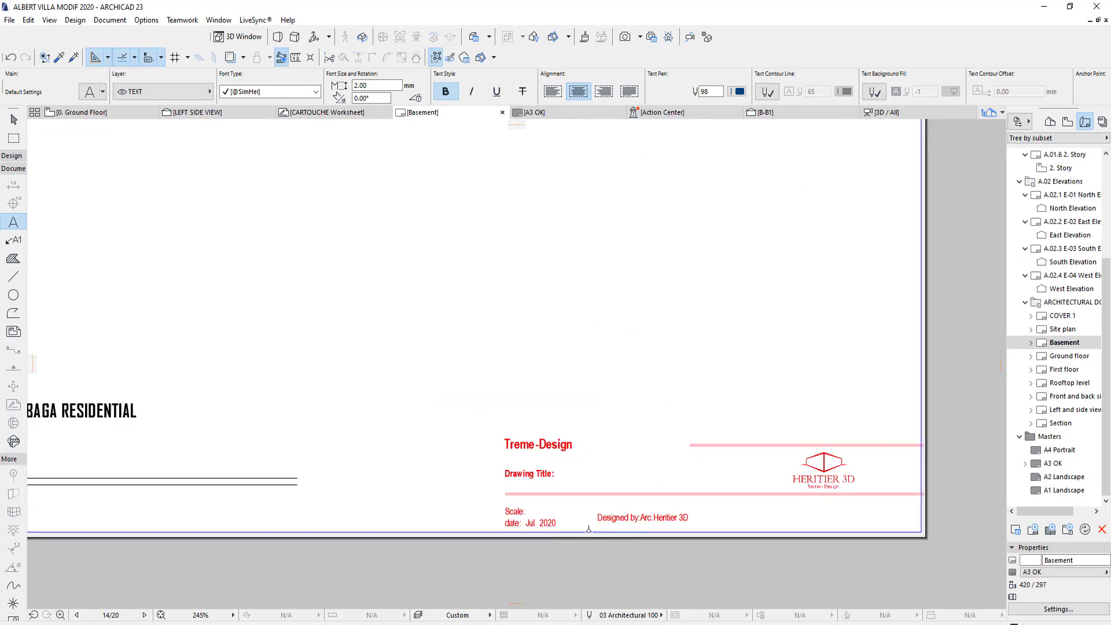
scroll(581, 438, "down", 8)
scroll(581, 438, "up", 5)
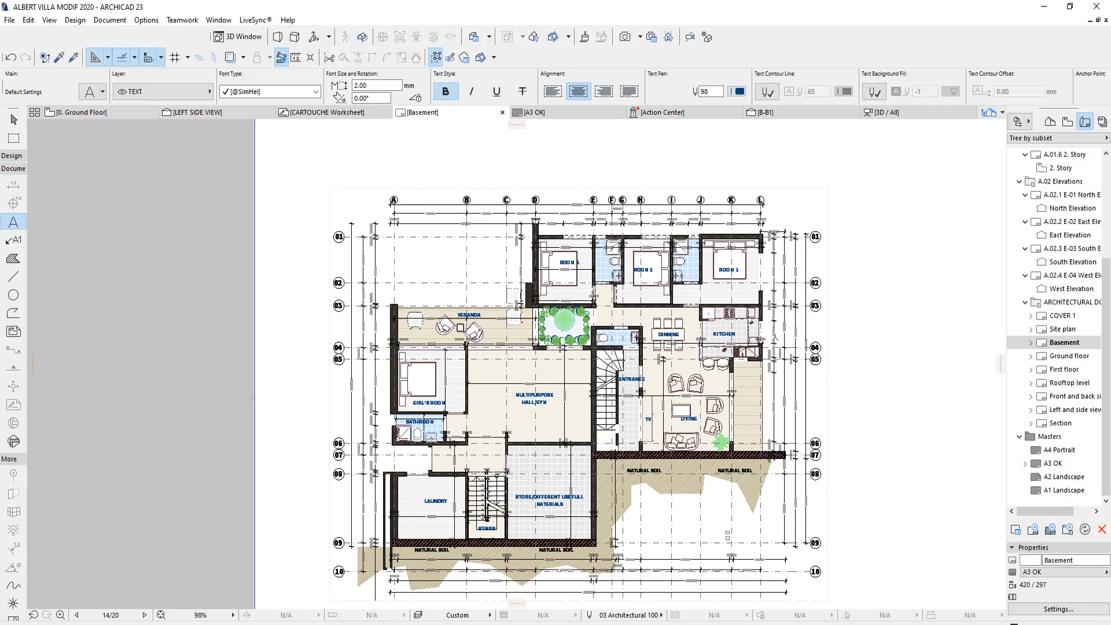
Open the Ground floor layout and view the whole sheet
double_click(1064, 356)
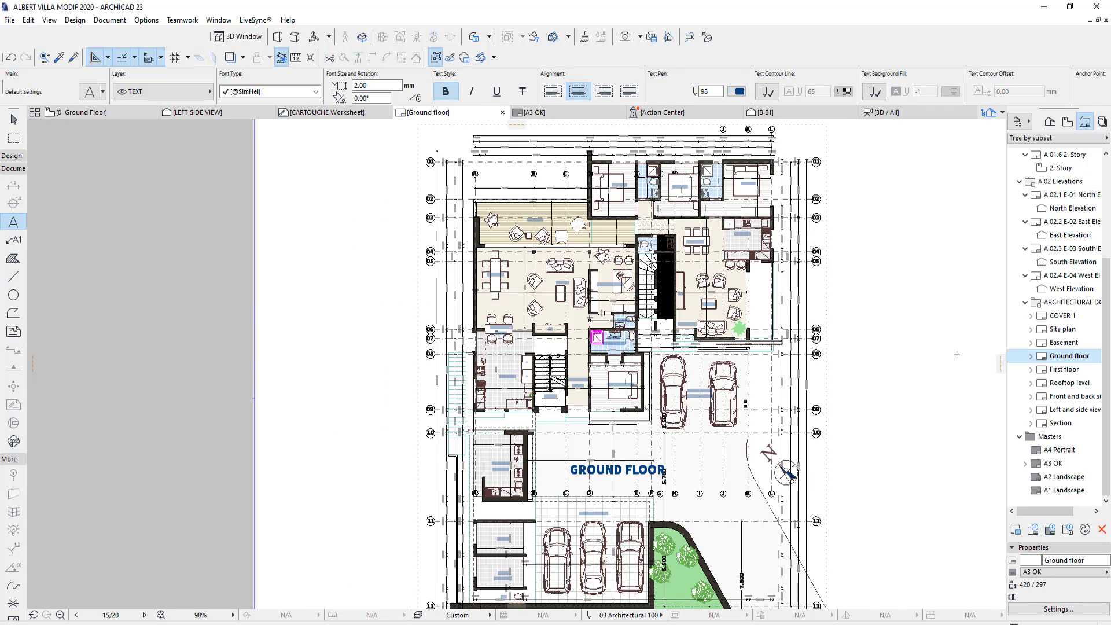
scroll(735, 355, "down", 2)
middle_click_drag(736, 355, 689, 355)
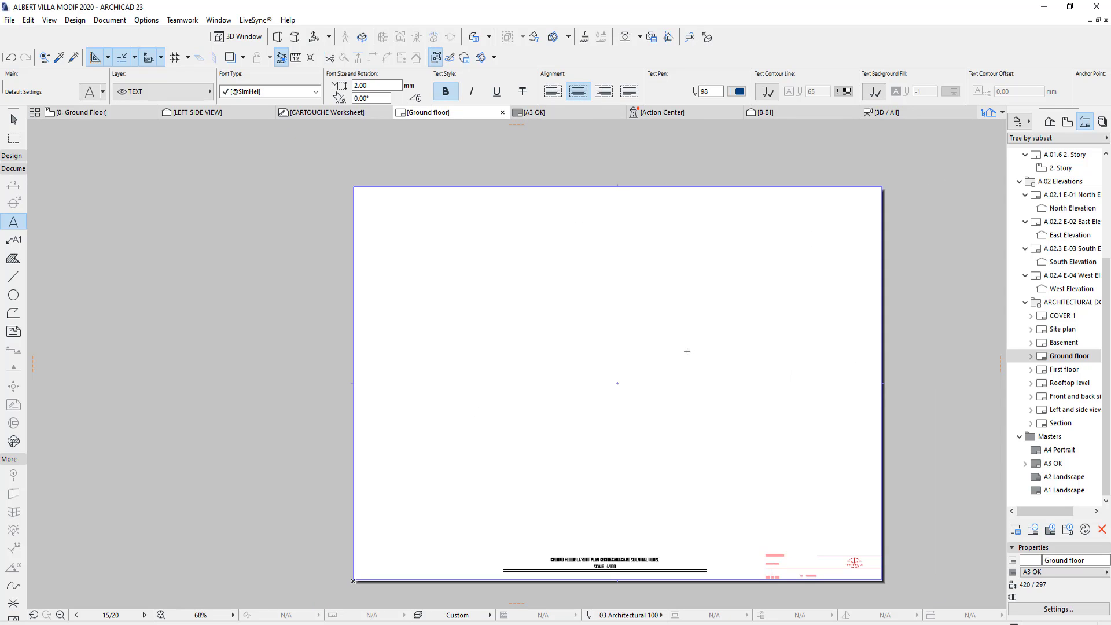
middle_click_drag(810, 326, 761, 321)
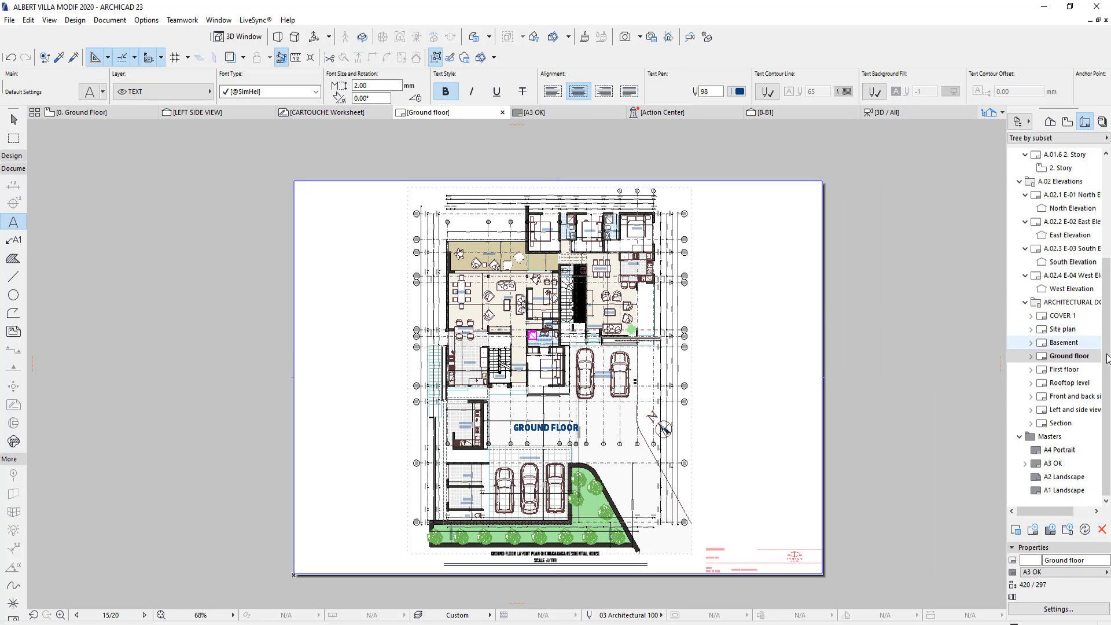
Open the First floor layout and examine the swimming pool and the adjacent bedrooms up close
double_click(1070, 369)
scroll(686, 343, "up", 1)
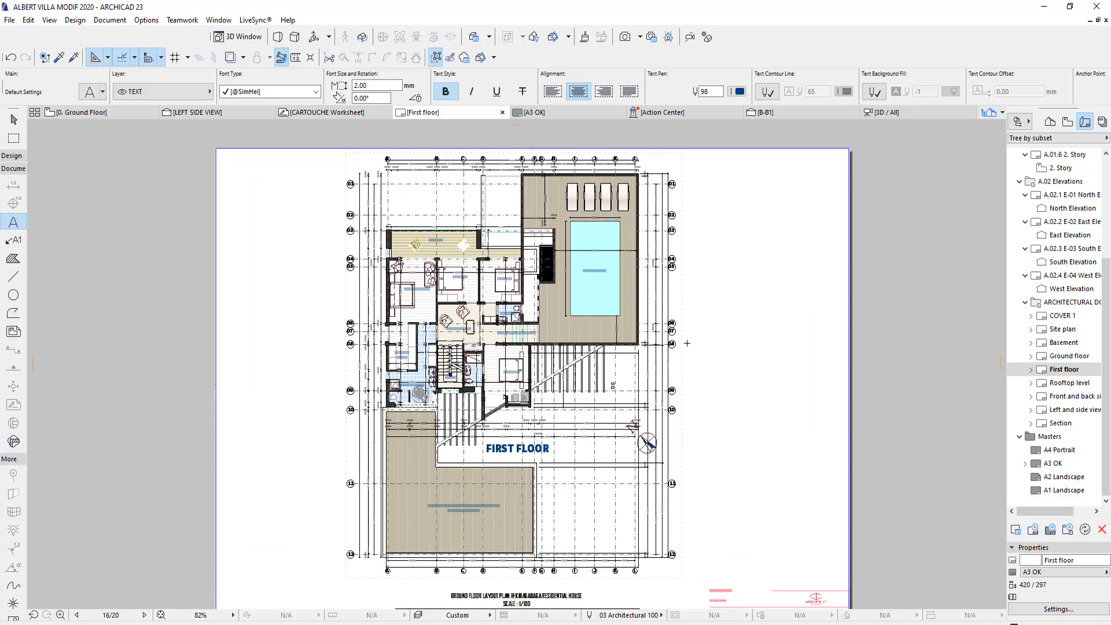
scroll(440, 429, "up", 1)
middle_click_drag(546, 398, 548, 431)
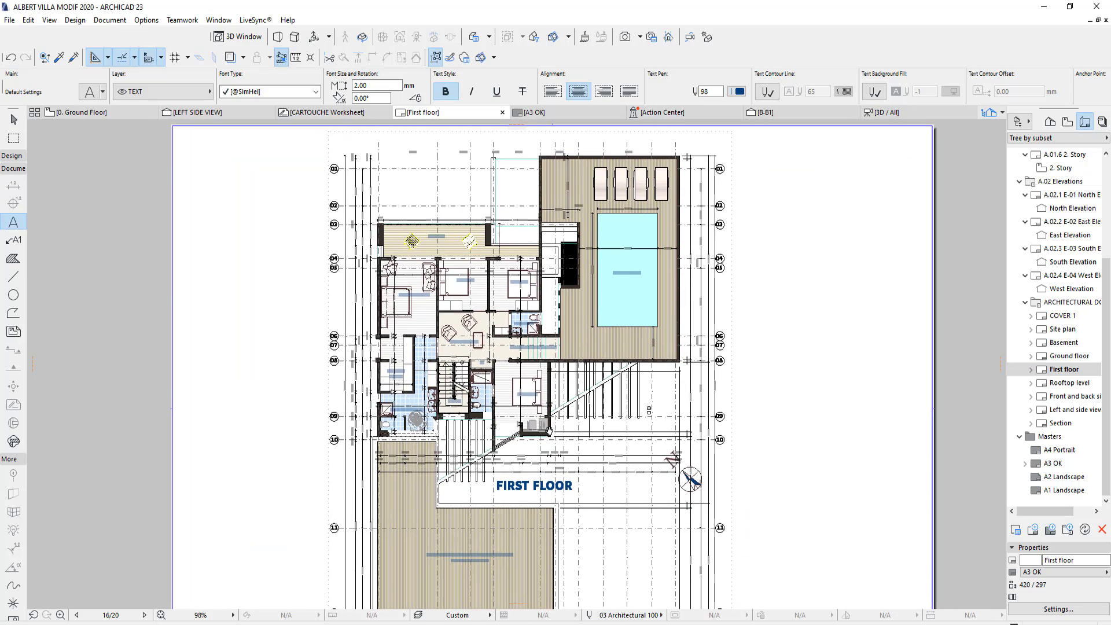
scroll(615, 278, "up", 5)
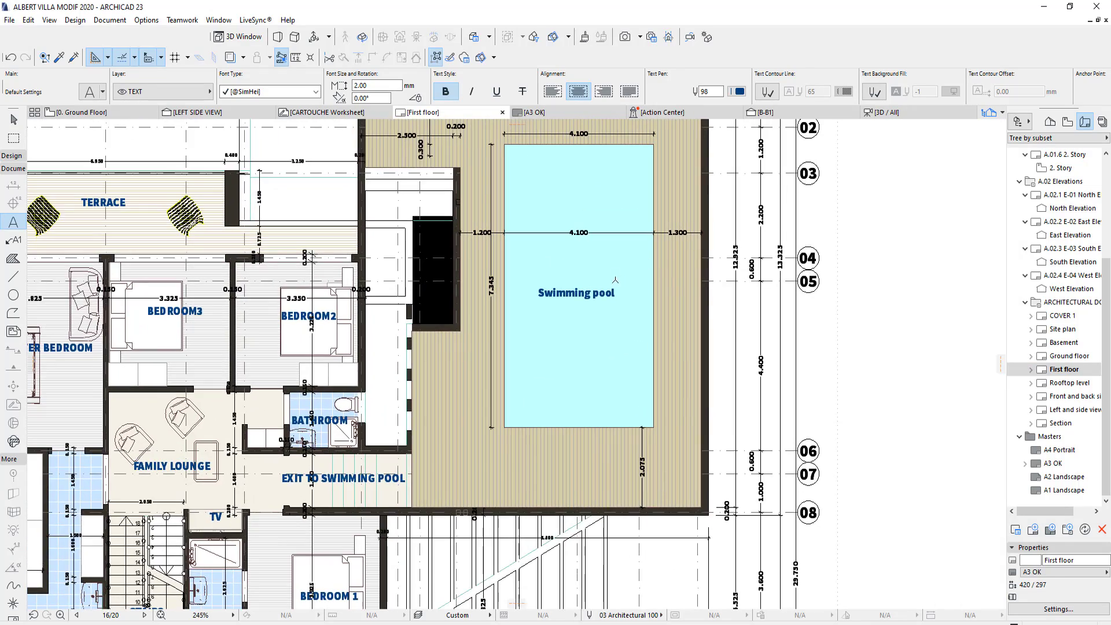
View the whole First floor sheet, and open the Rooftop level layout to examine the penthouse plan
scroll(629, 291, "down", 6)
scroll(629, 290, "down", 2)
middle_click_drag(630, 327, 625, 318)
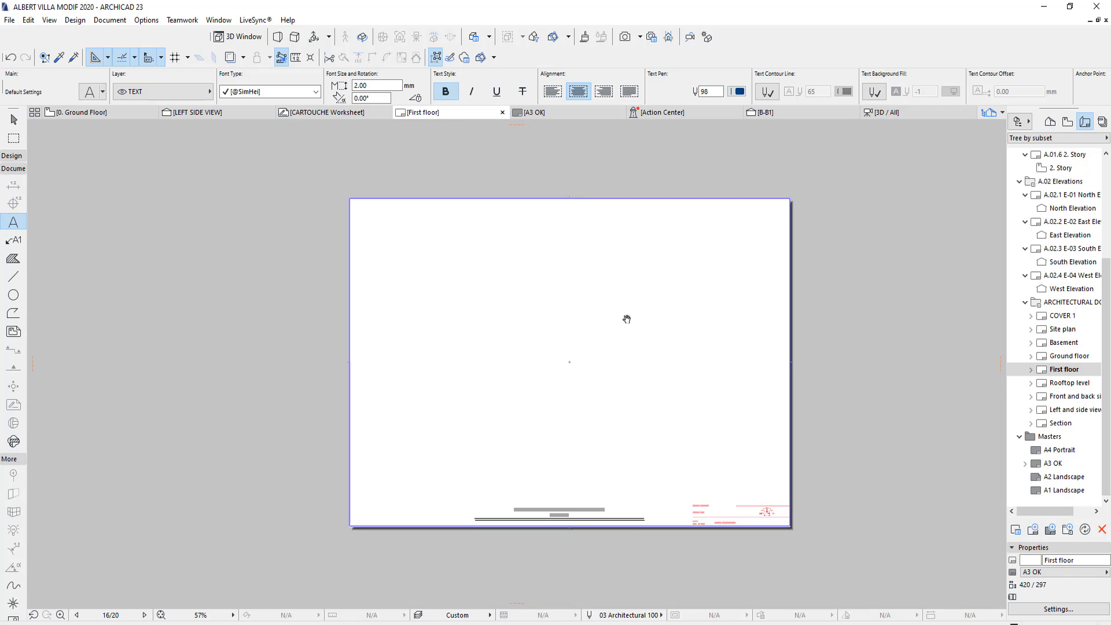
double_click(1073, 386)
scroll(550, 381, "up", 4)
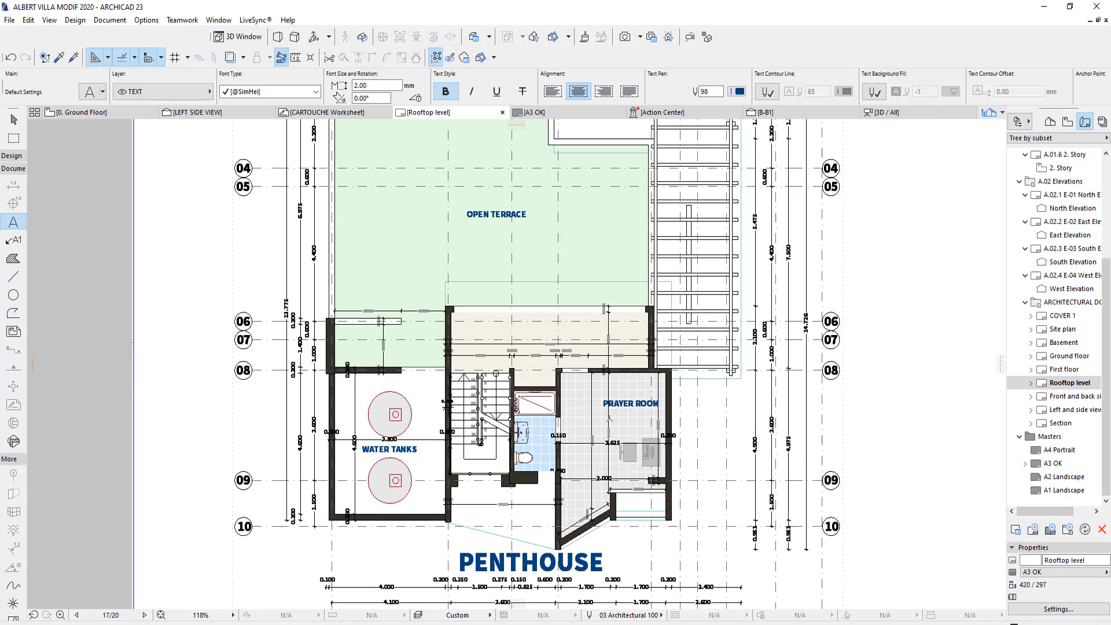
middle_click_drag(625, 416, 632, 393)
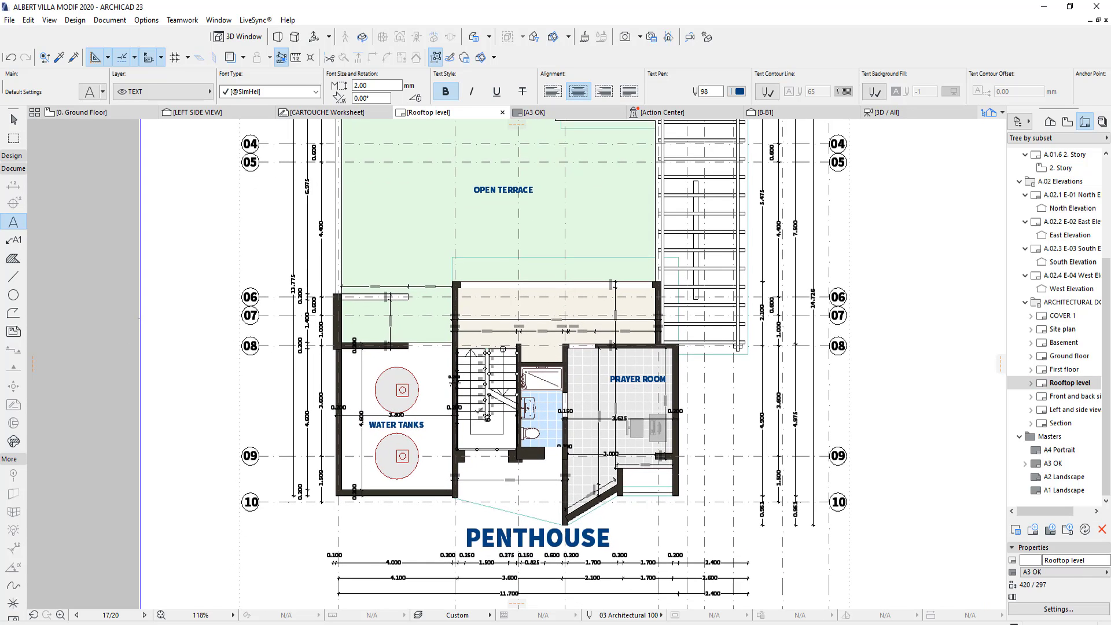
scroll(397, 411, "down", 2)
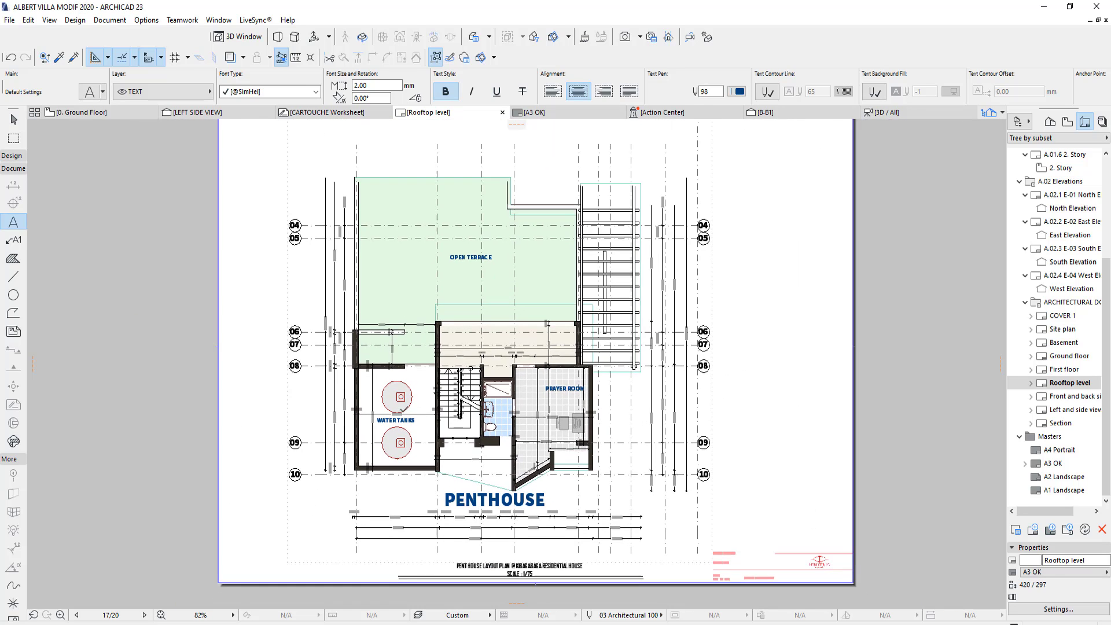
Examine both elevations on the Front and back side view layout, and open the Left and side view layout
double_click(1065, 396)
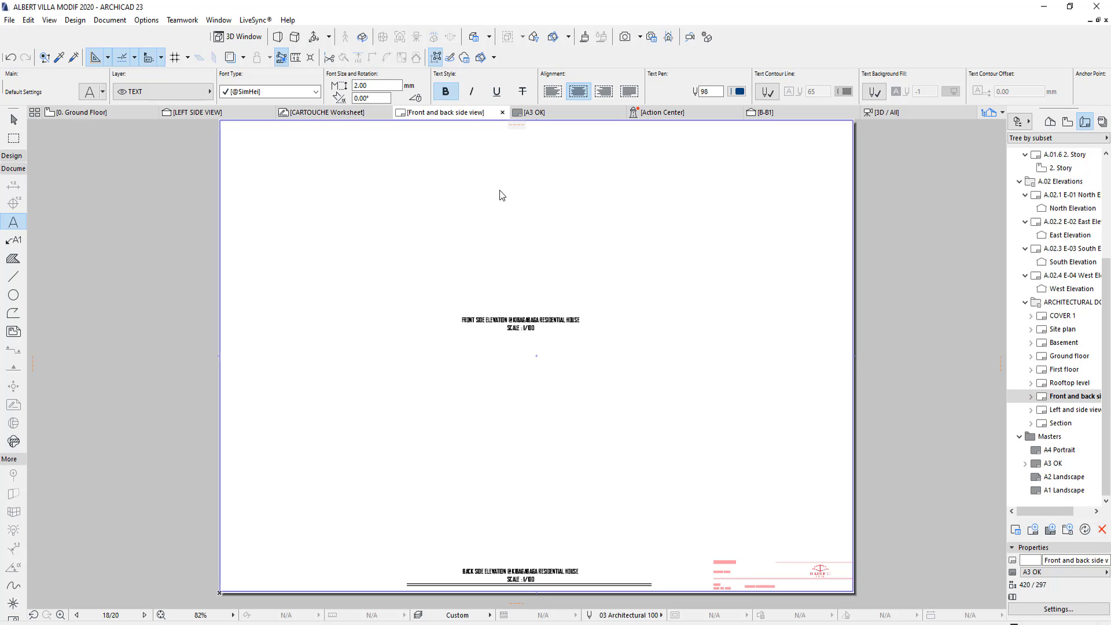
scroll(502, 201, "up", 5)
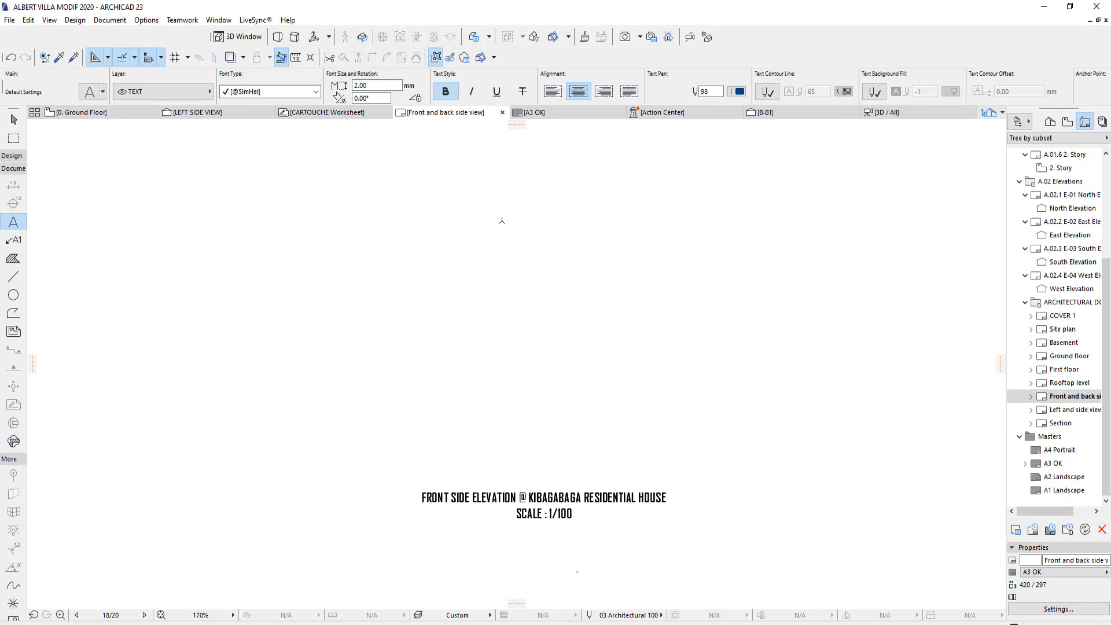
middle_click_drag(688, 328, 709, 388)
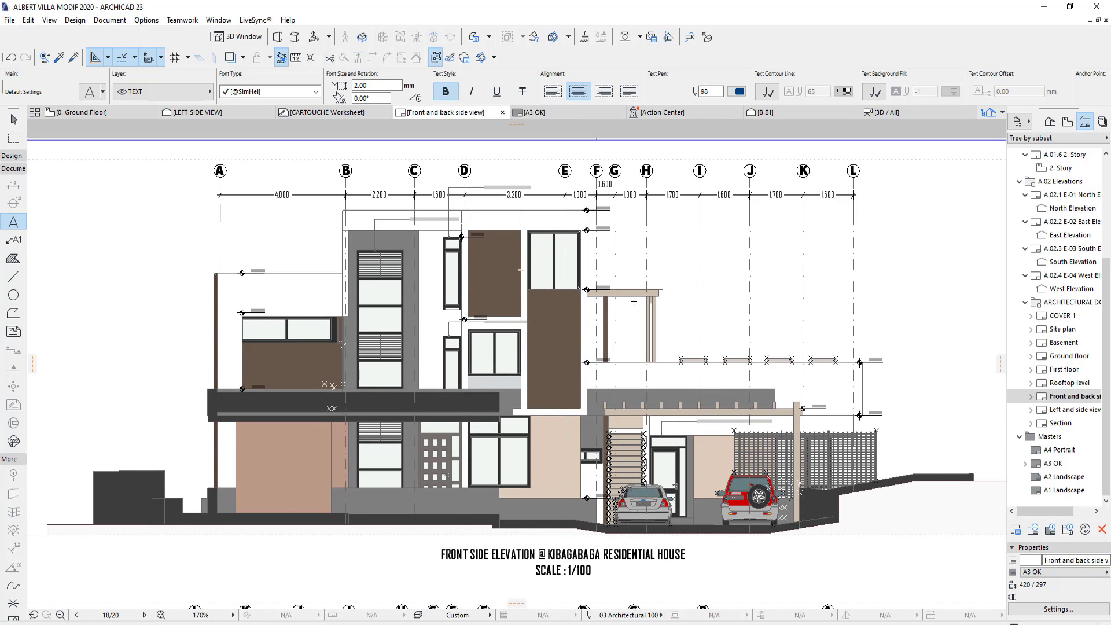
scroll(633, 300, "down", 2)
middle_click_drag(614, 602, 583, 321)
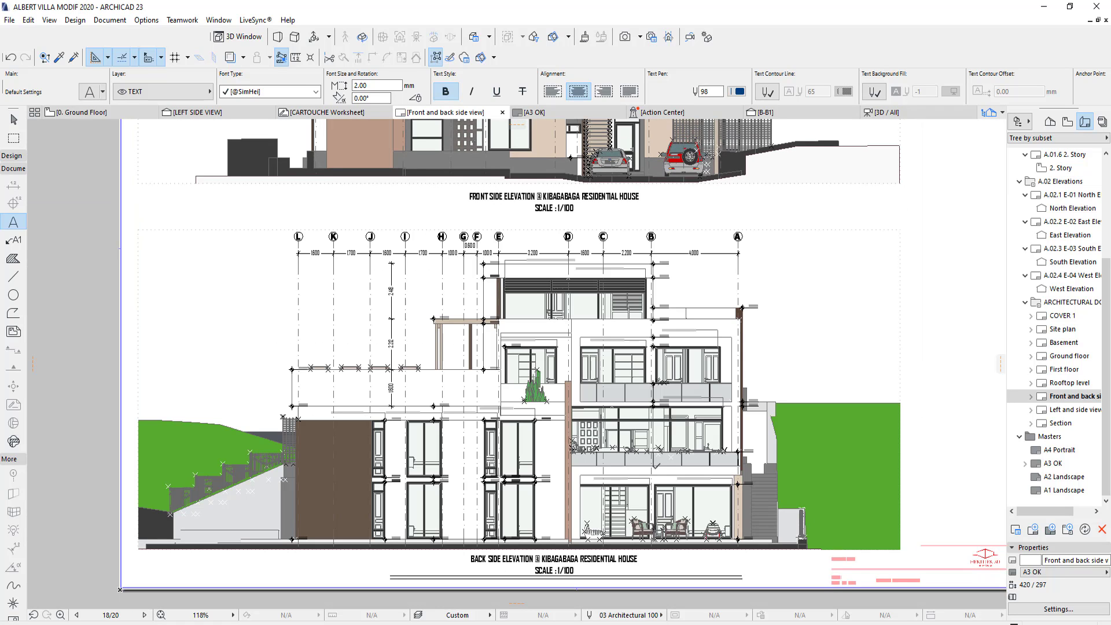
left_click(1071, 409)
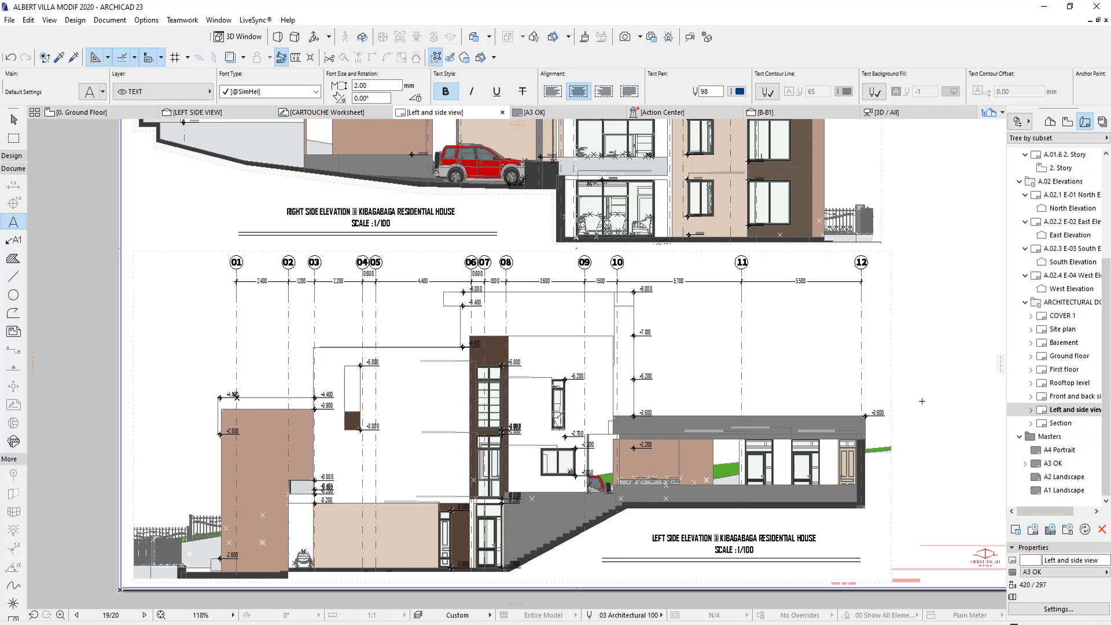
Open the Section layout and examine the Section A-A drawing up close
left_click(1060, 423)
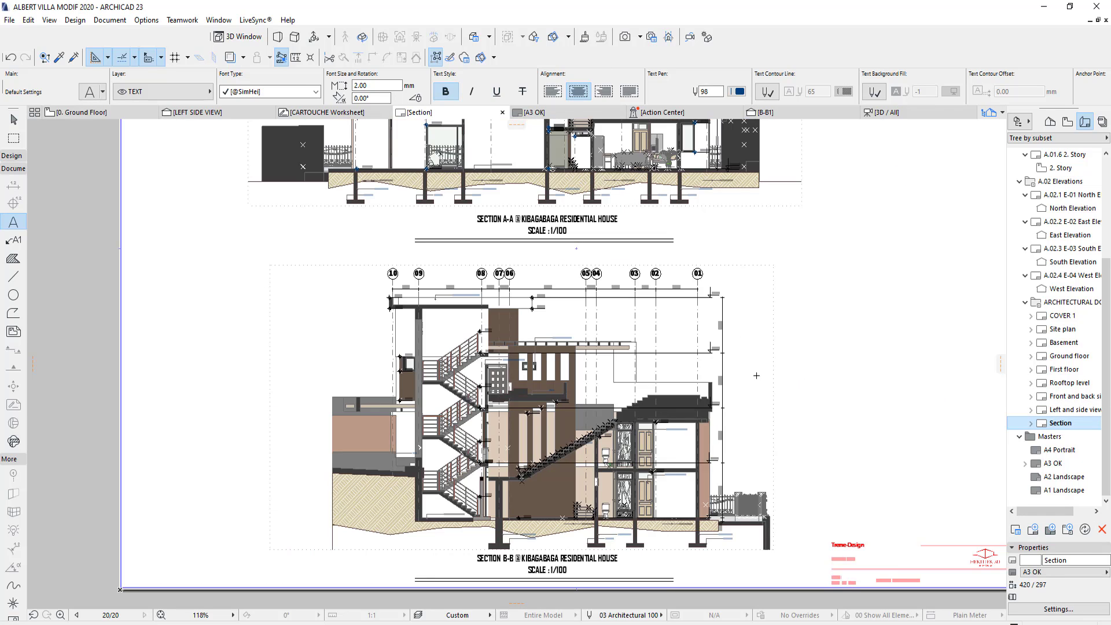
middle_click_drag(680, 296, 680, 437)
middle_click_drag(642, 294, 649, 400)
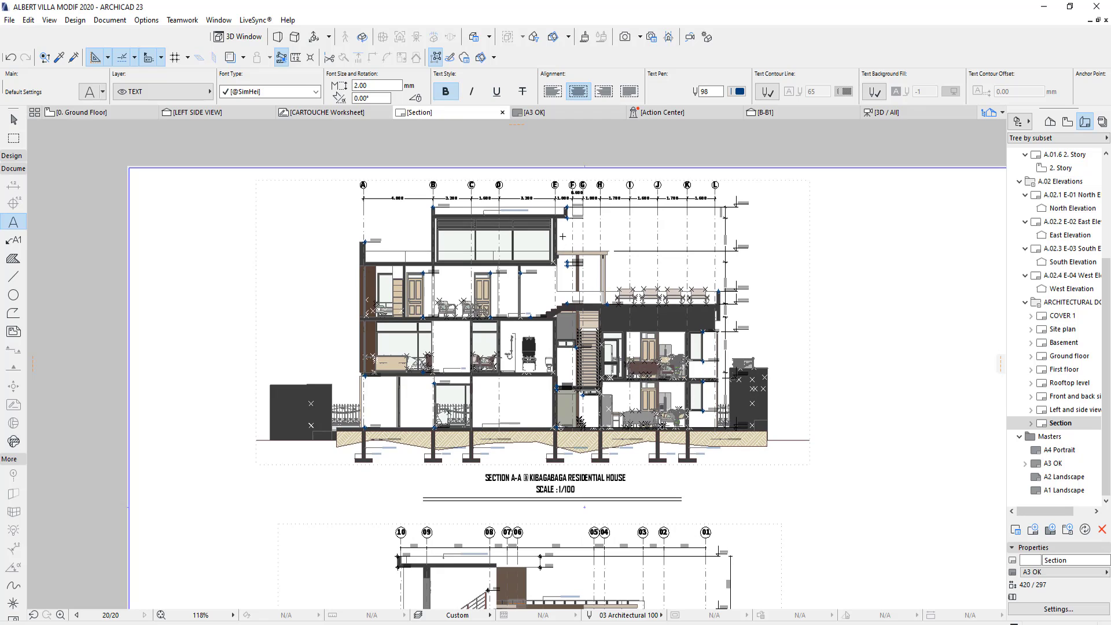
scroll(562, 236, "up", 2)
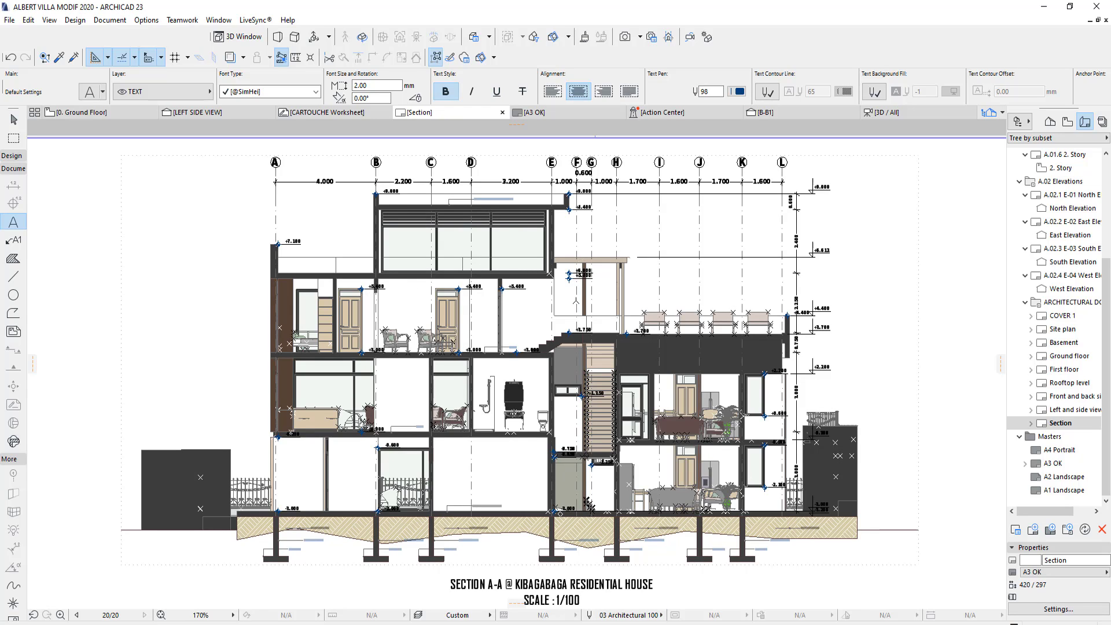
Examine the Section B-B drawing up close on the same sheet
middle_click_drag(563, 395, 547, 208)
scroll(564, 454, "down", 2)
middle_click_drag(561, 386, 540, 184)
scroll(531, 411, "up", 2)
middle_click_drag(532, 408, 535, 361)
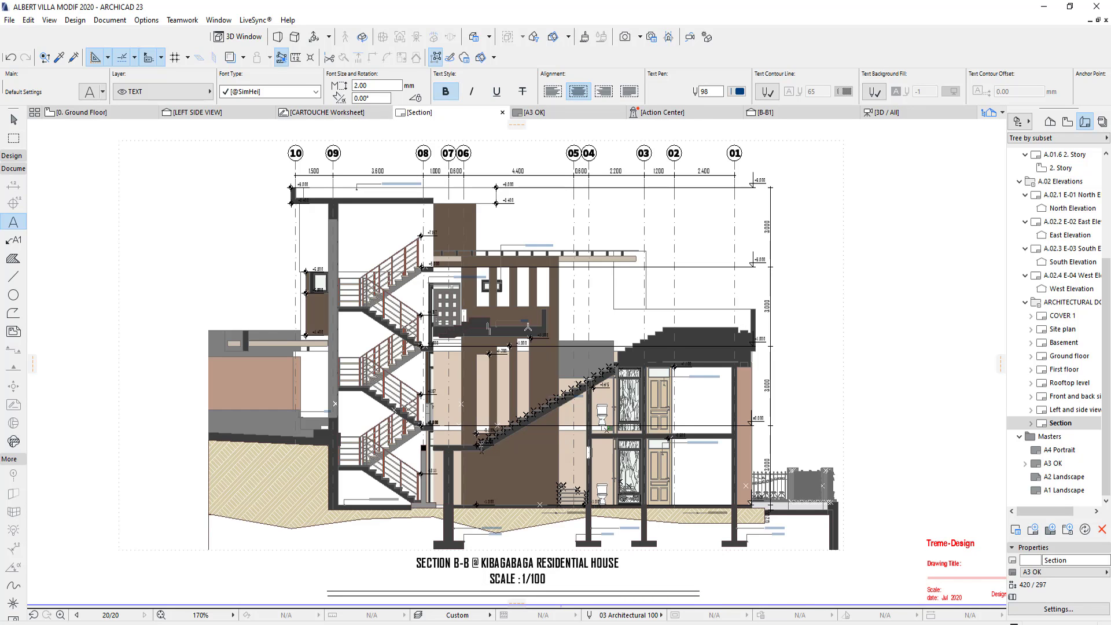
scroll(527, 328, "down", 3)
middle_click_drag(528, 328, 462, 328)
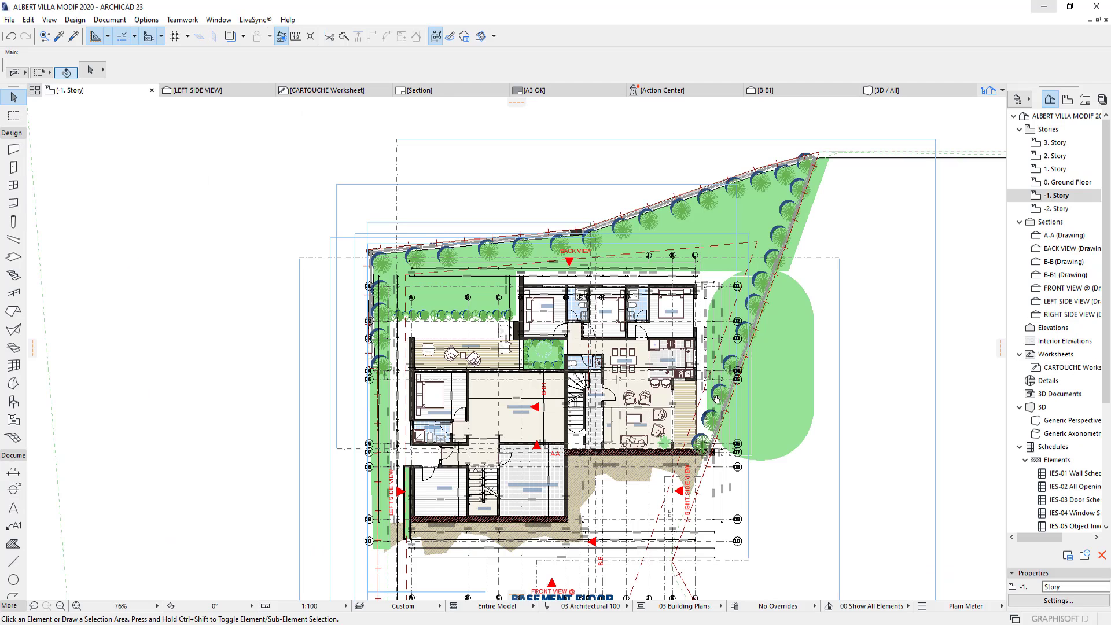
View the basement story's floor plan, and go up to the Ground Floor story to inspect its plan
middle_click_drag(715, 389, 709, 424)
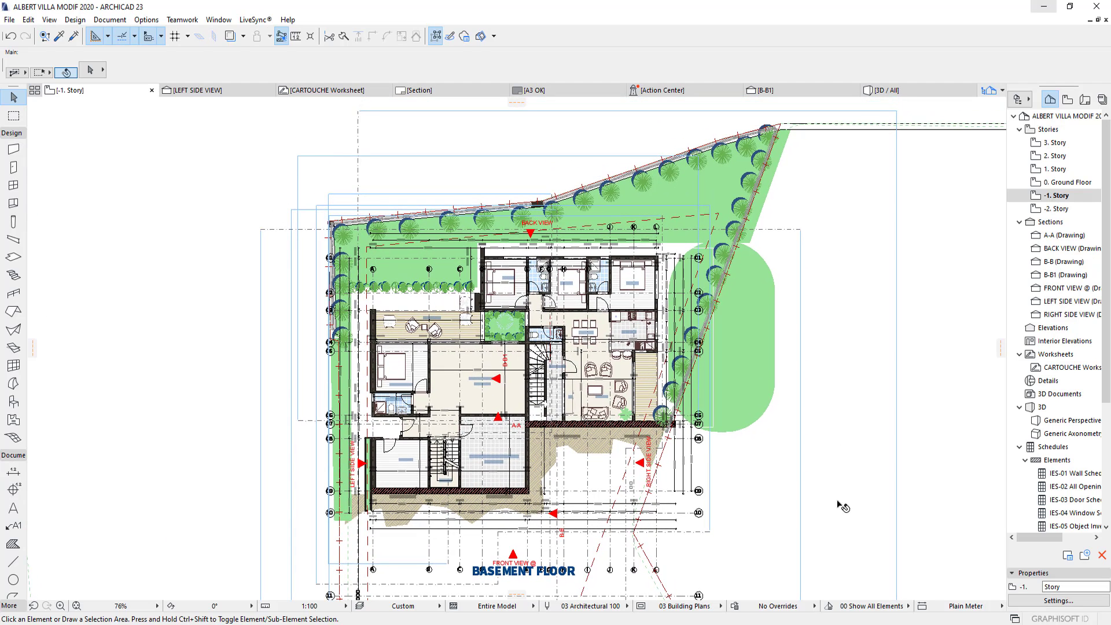
key("ctrl+Up")
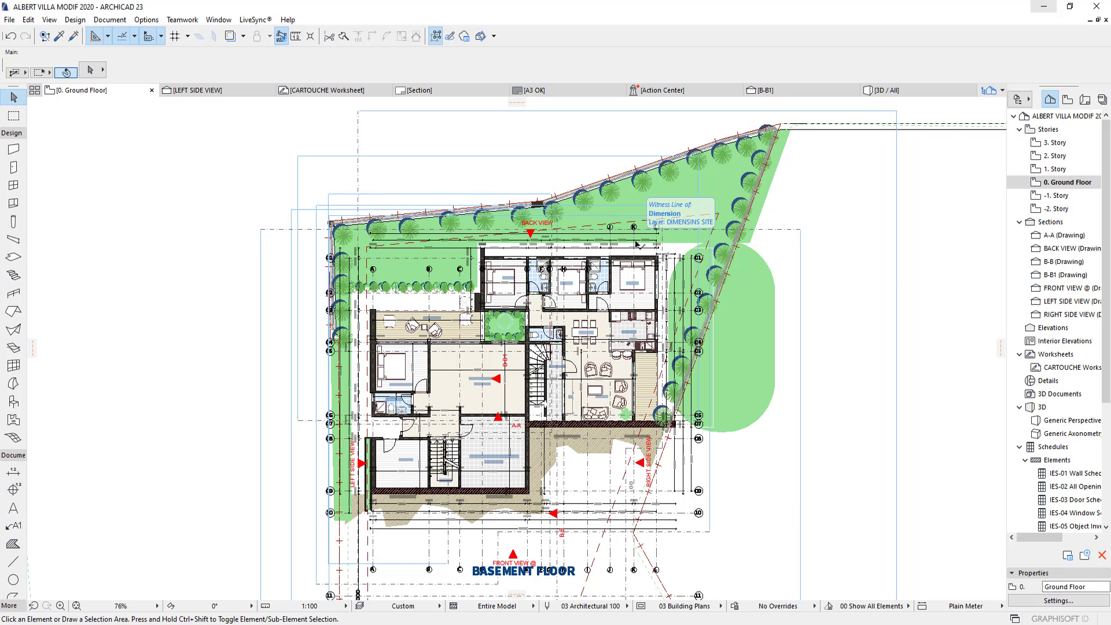
middle_click_drag(610, 345, 609, 288)
scroll(608, 286, "down", 4)
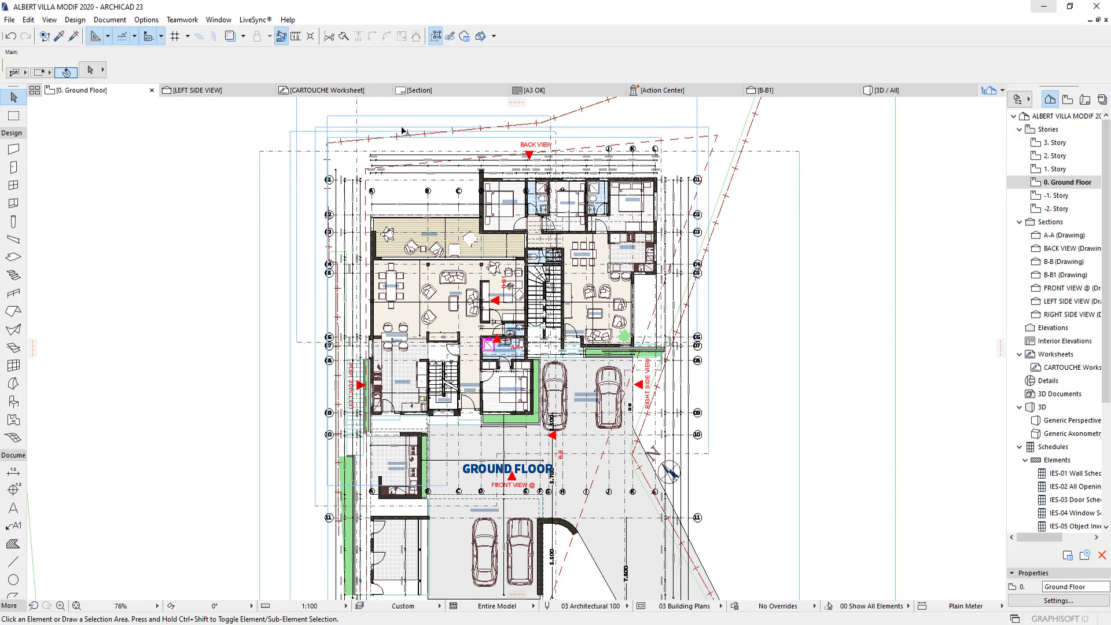
scroll(450, 227, "down", 1)
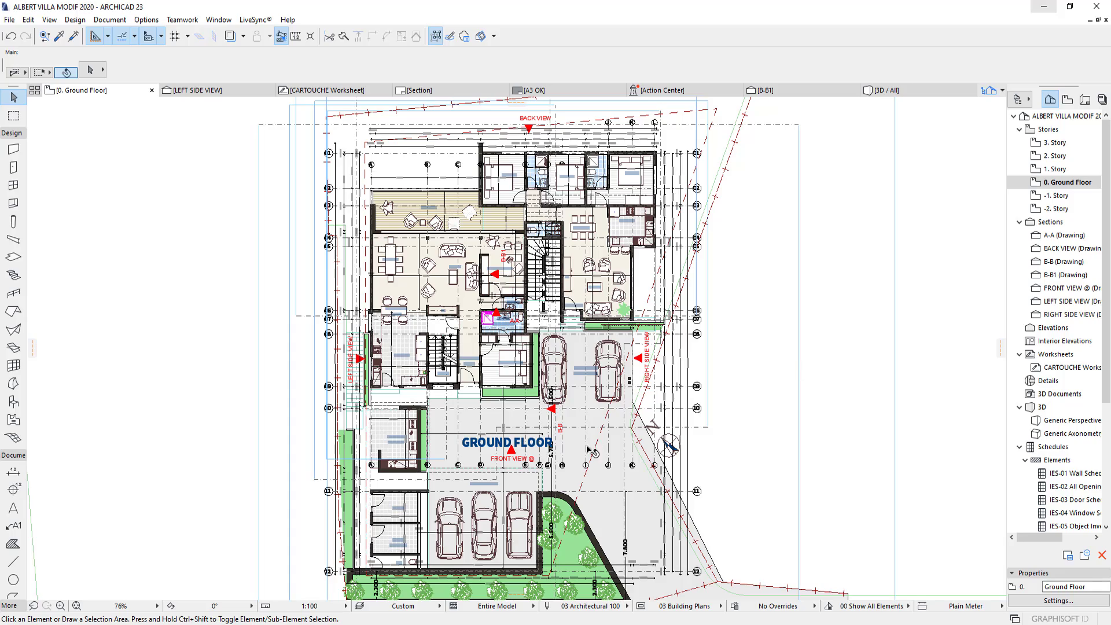
scroll(507, 462, "up", 8)
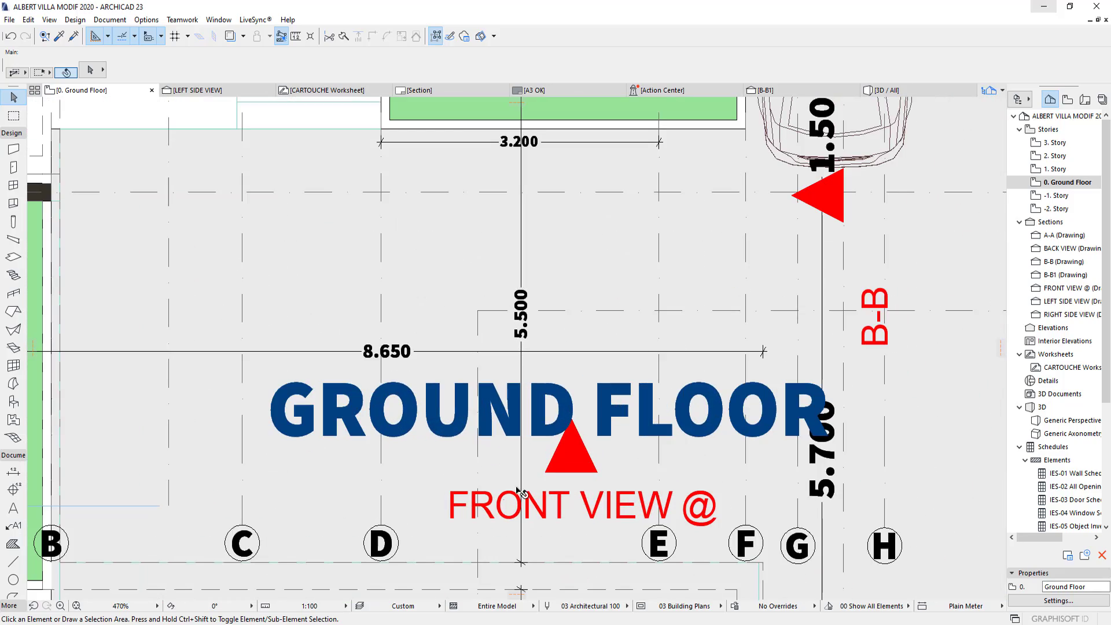
scroll(507, 329, "down", 9)
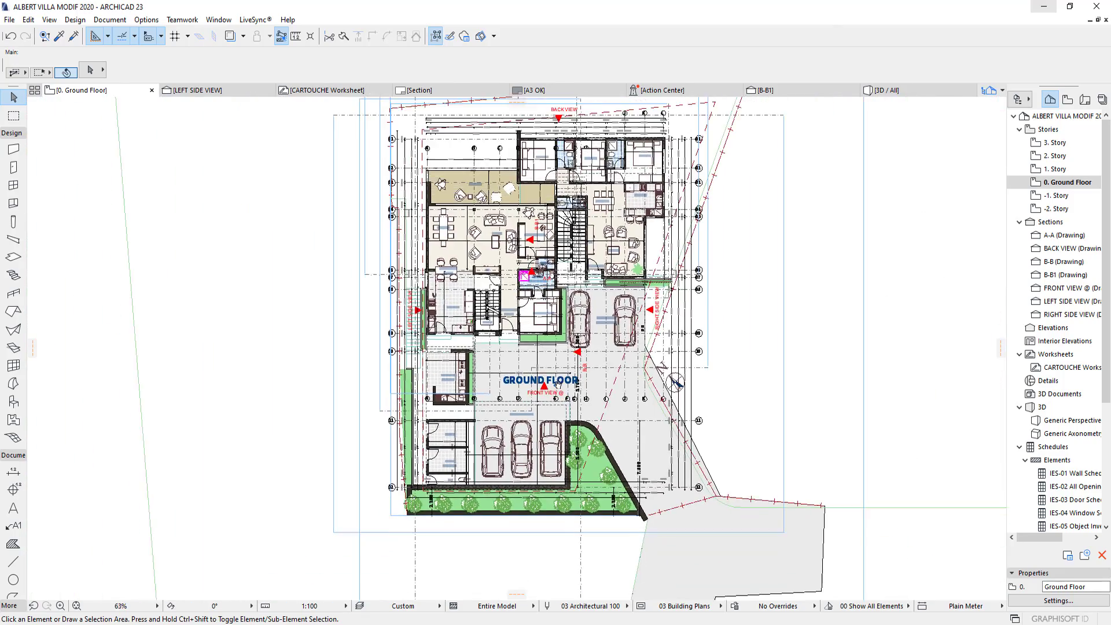
Go up to the 1. Story and inspect the first floor plan up close and as a whole
key("ctrl+Up")
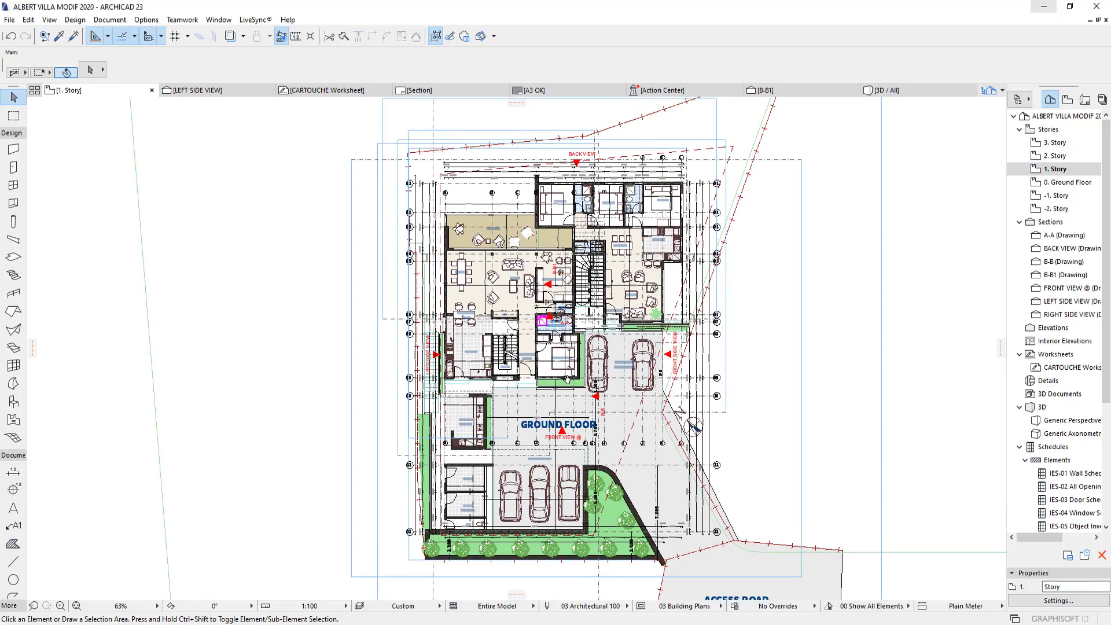
scroll(571, 451, "up", 1)
scroll(571, 452, "up", 10)
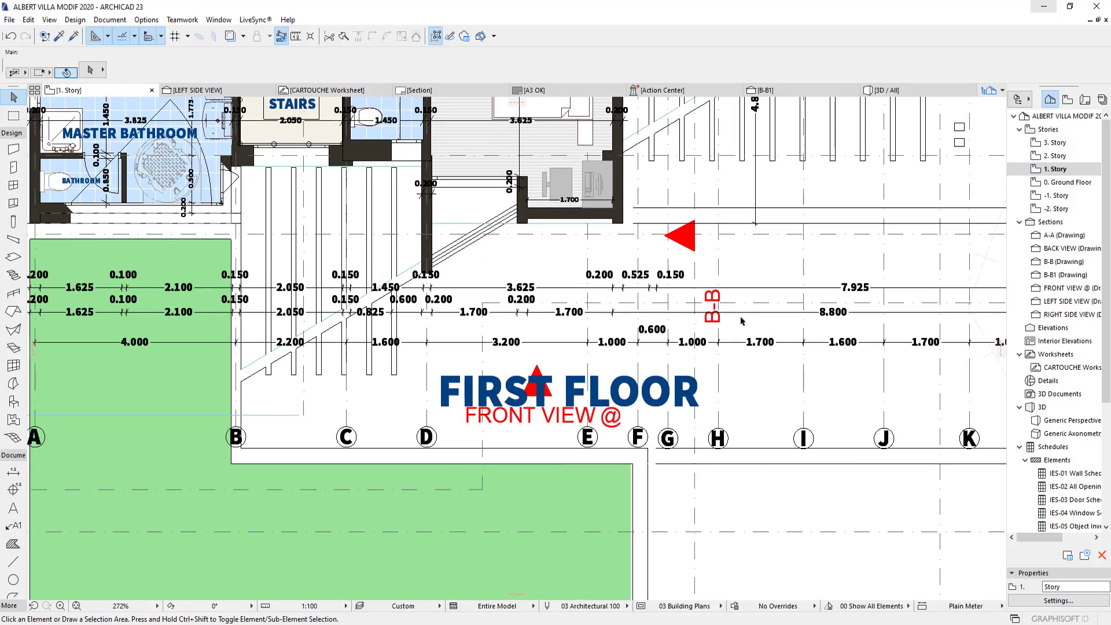
scroll(454, 473, "down", 10)
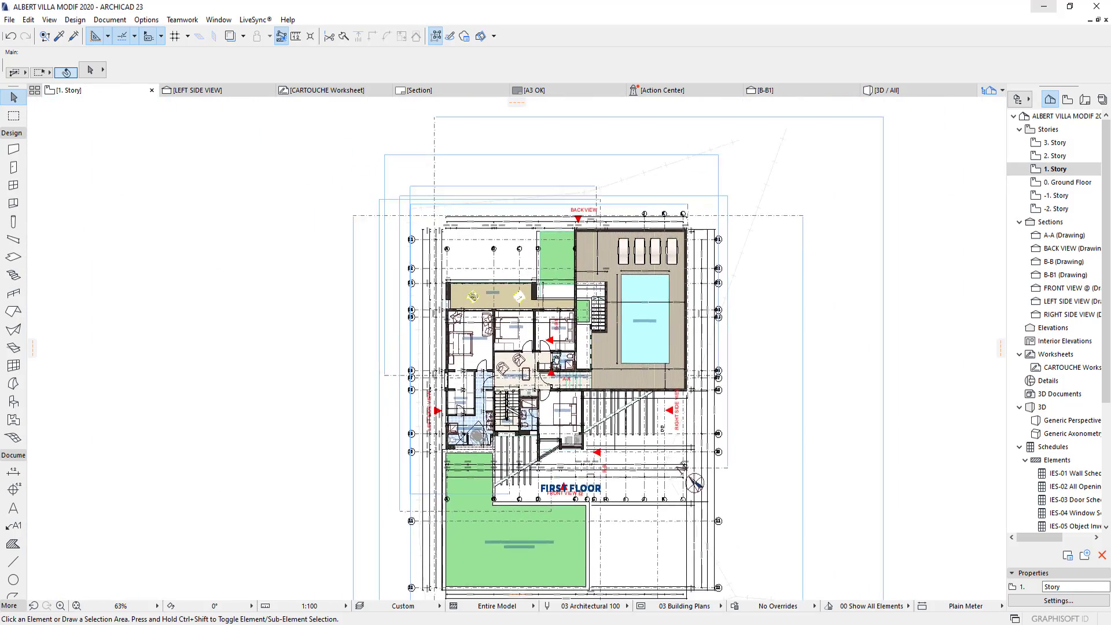
Inspect the penthouse plan on the 2. Story, and go back down to the Ground Floor story
key("ctrl+Up")
scroll(386, 486, "up", 9)
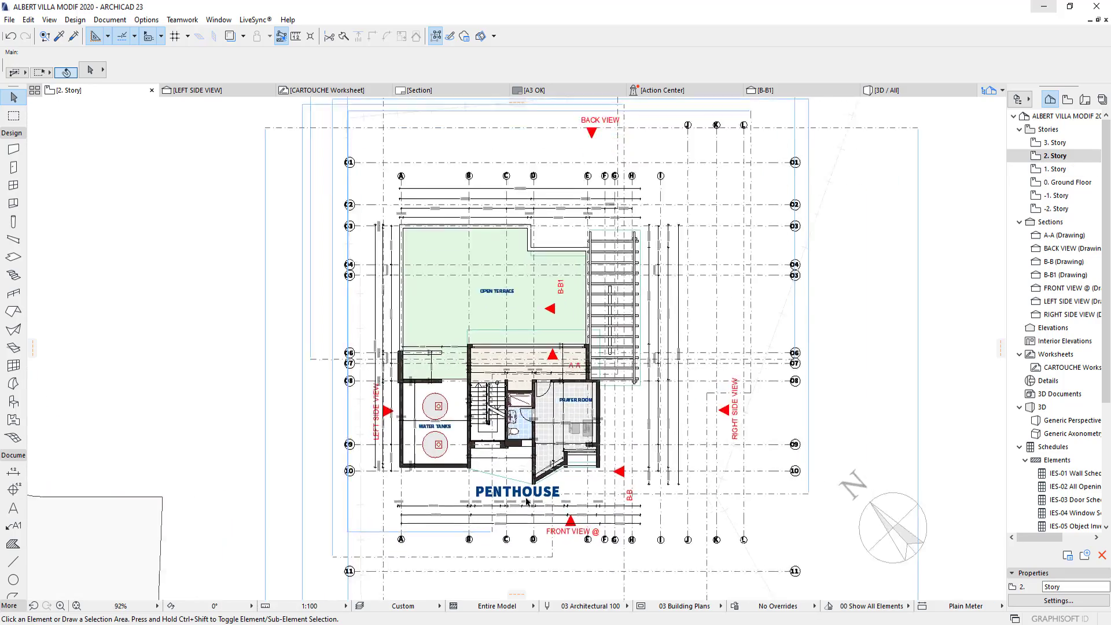
scroll(503, 497, "up", 2)
scroll(567, 409, "down", 9)
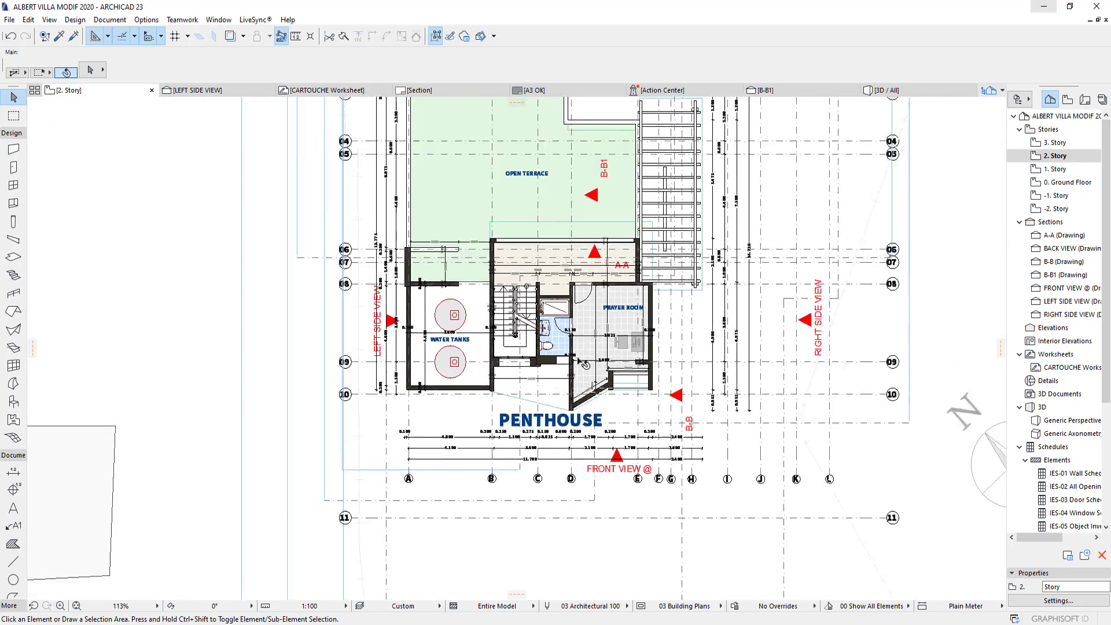
key("ctrl+Down")
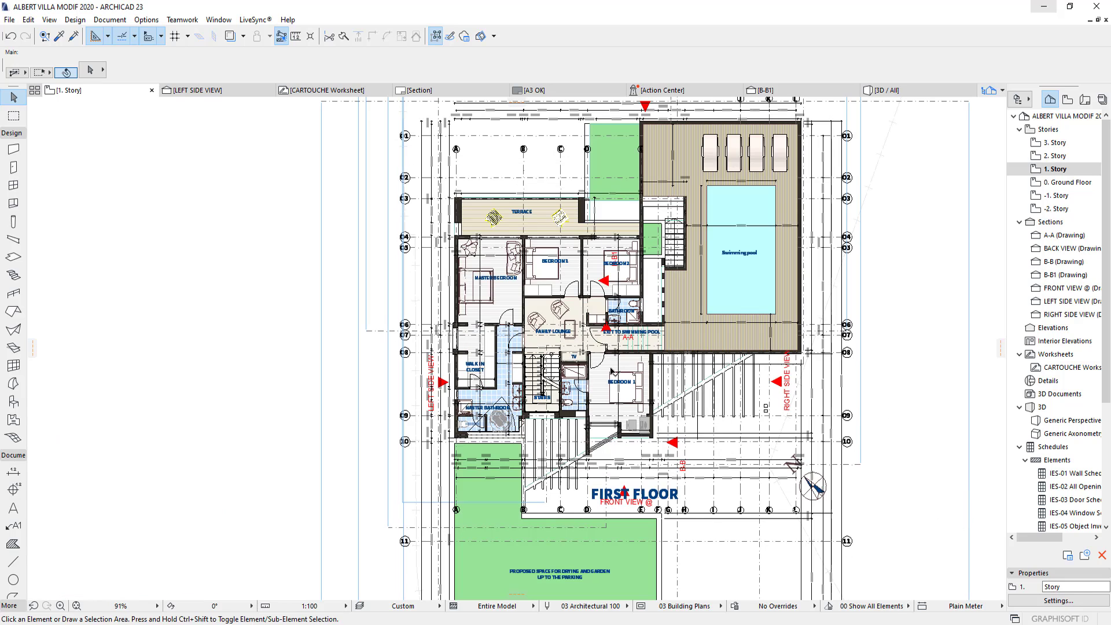
key("ctrl+Down")
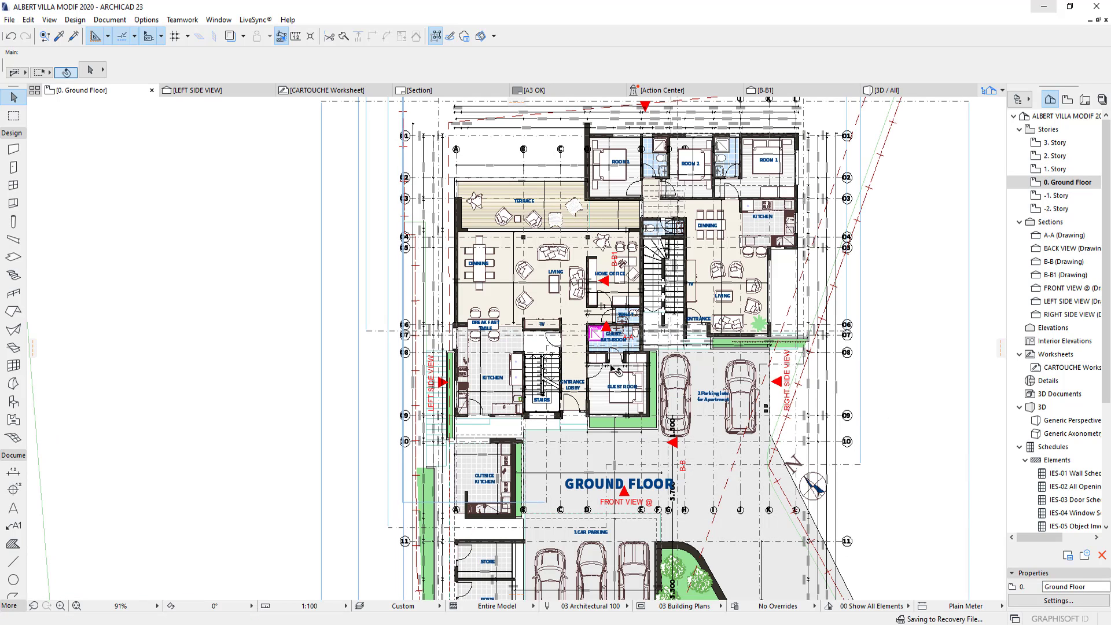